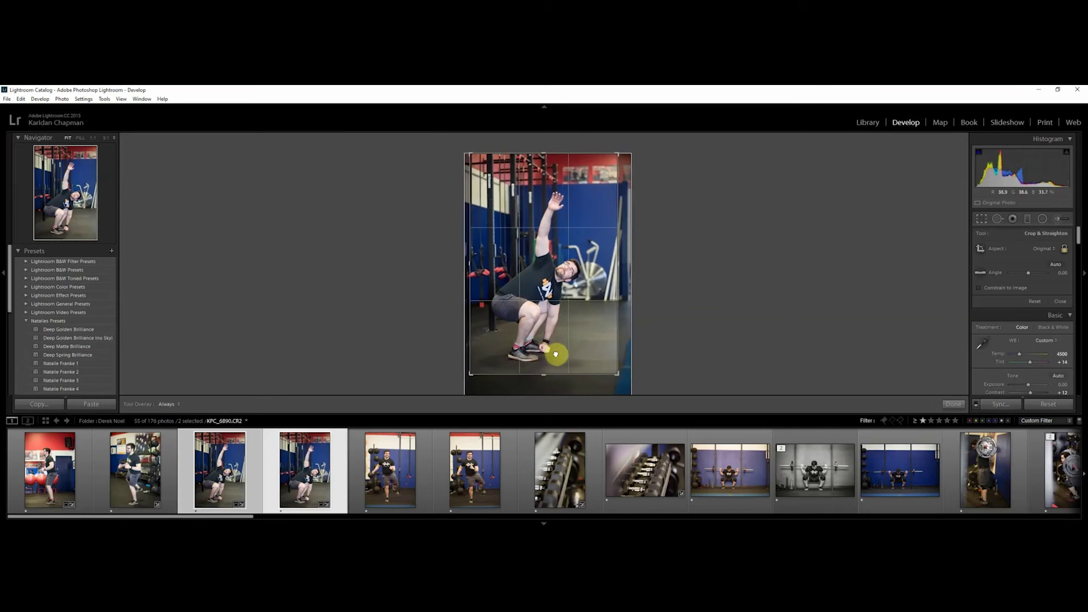
Accept the crop on the stretching photo and apply the Natalie Franke BW 5 preset to its second copy.
key("Return")
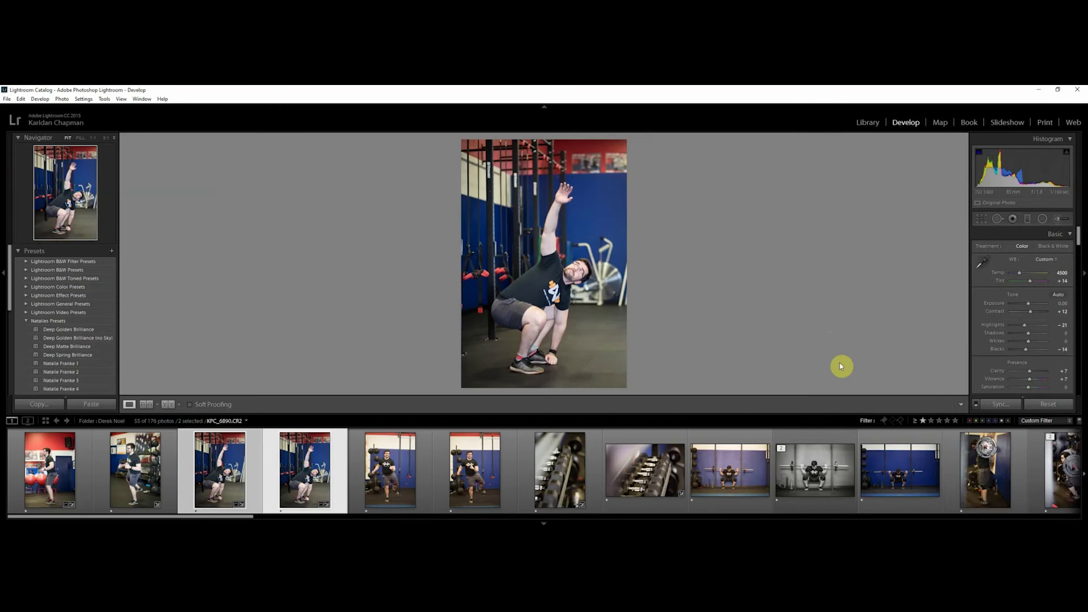
scroll(83, 364, "down", 2)
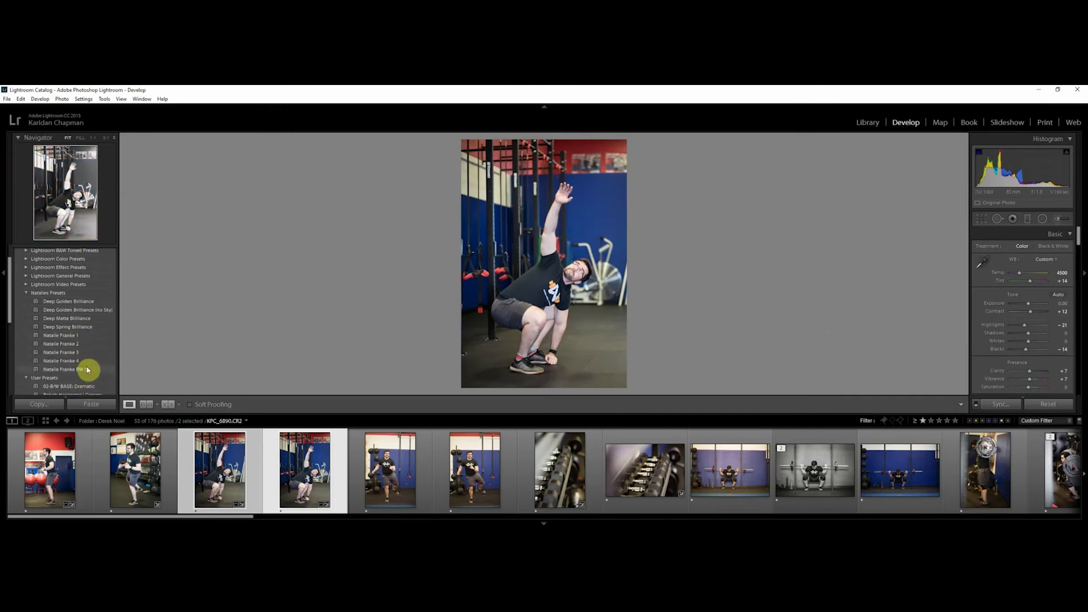
key("ctrl+z")
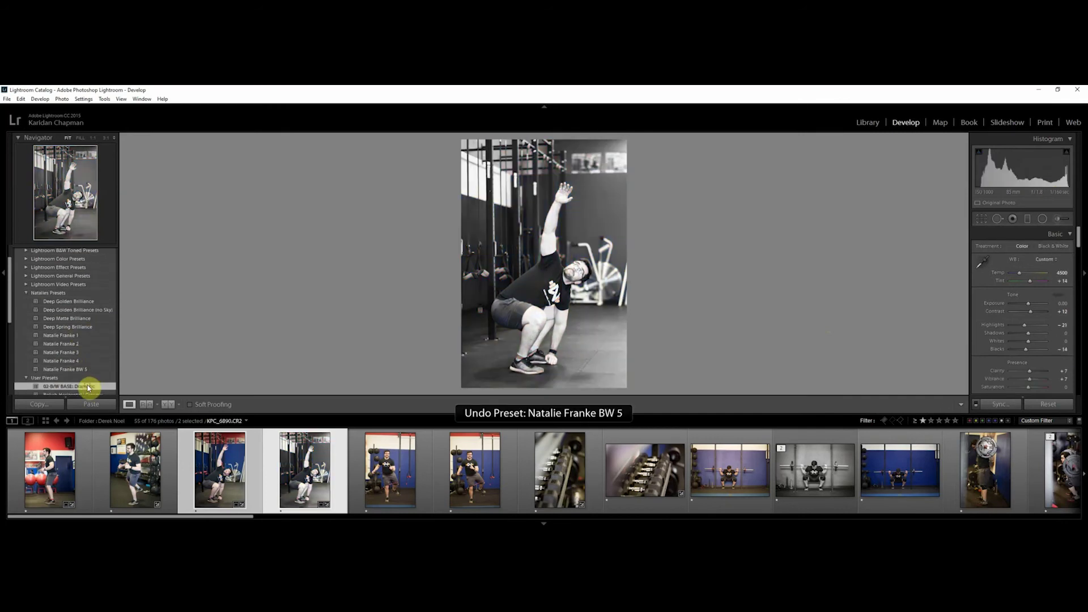
left_click(88, 386)
left_click(88, 369)
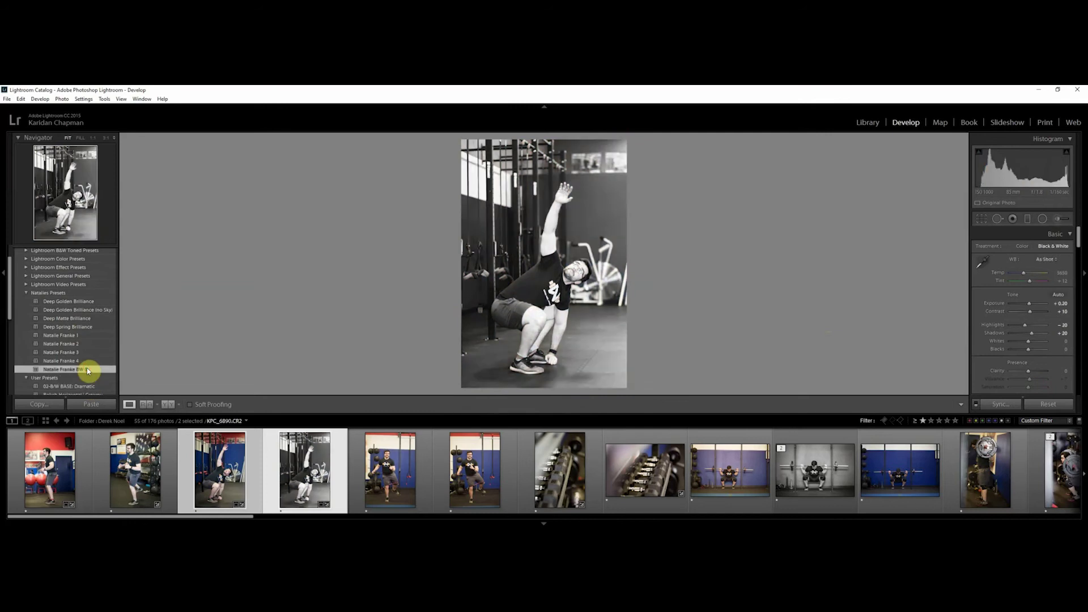
Straighten the first resistance-band photo and crop it closer around the man, cutting away the blue floor strip.
left_click(379, 492)
left_click(982, 219)
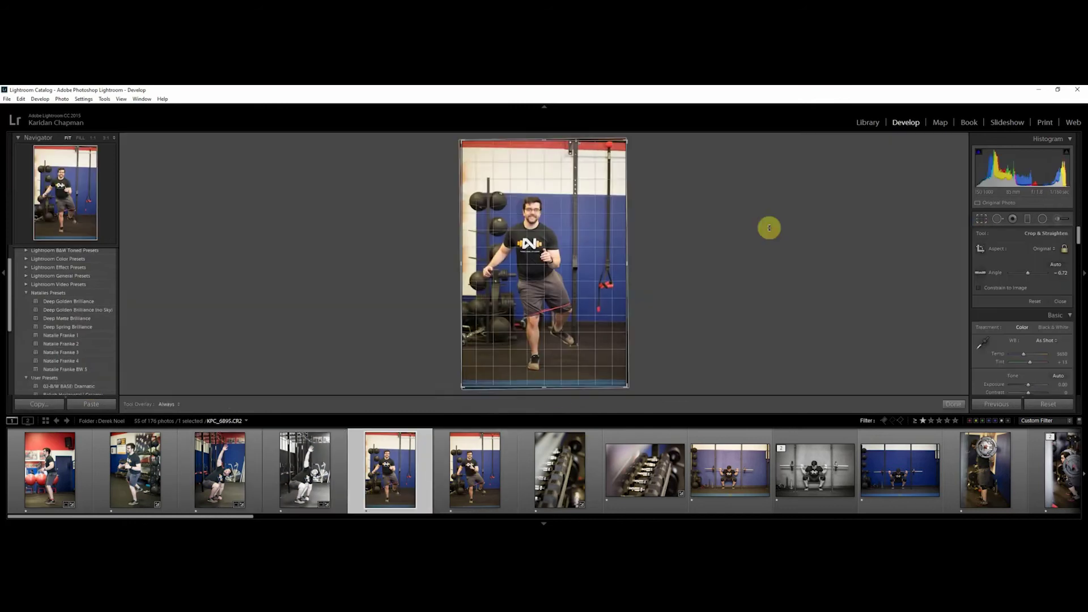
left_click_drag(767, 224, 766, 228)
left_click_drag(622, 384, 571, 349)
key("Return")
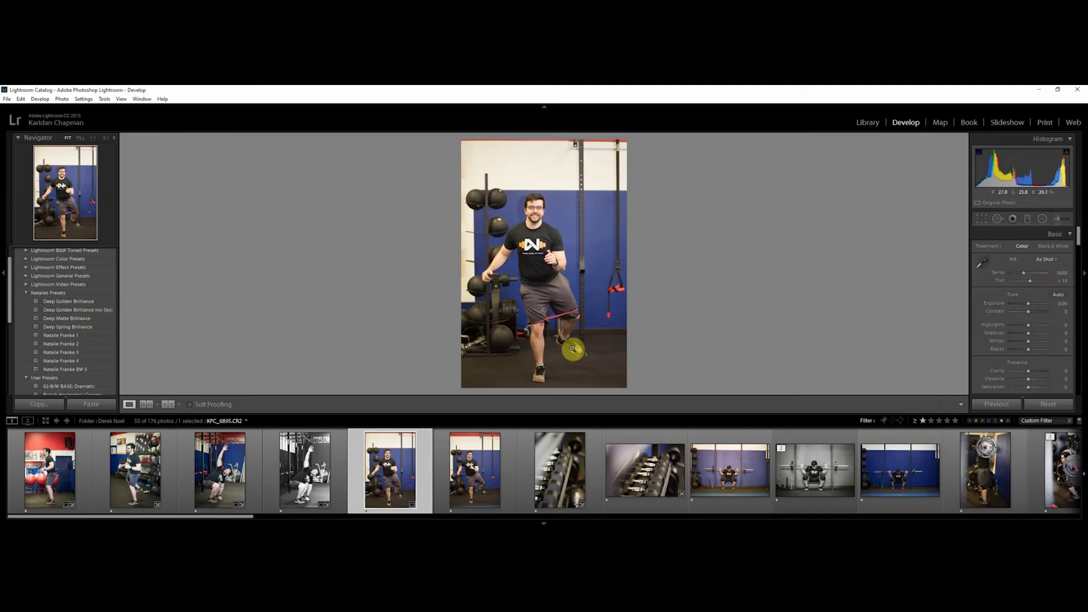
left_click(985, 221)
key("Return")
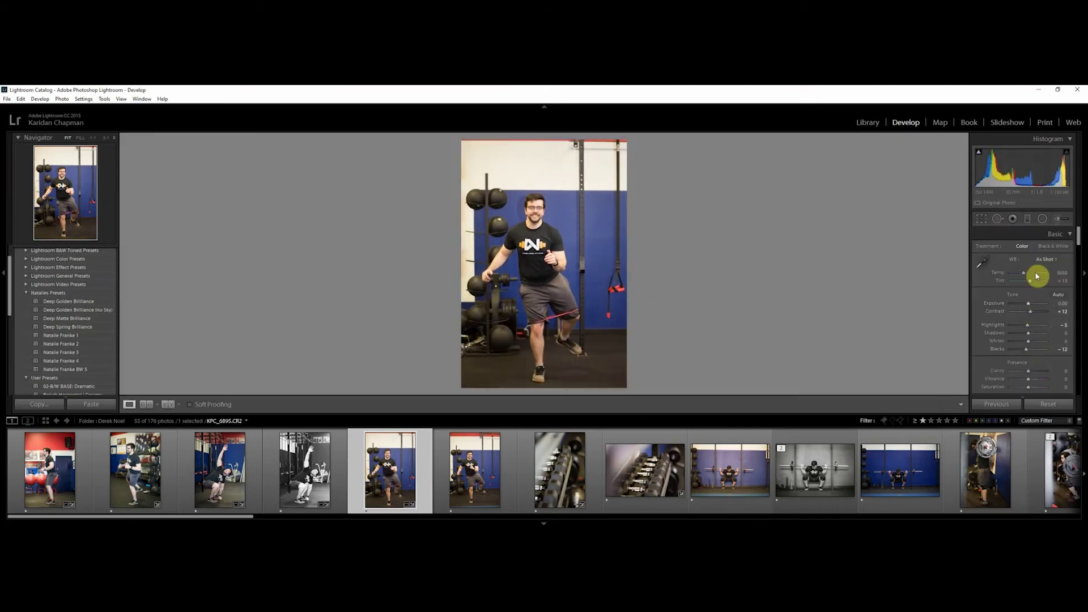
Set the resistance-band photo's temperature to 4600, tint to +25, contrast to +12, highlights to -5, blacks to -12 and vibrance to +7.
scroll(1076, 255, "down", 10)
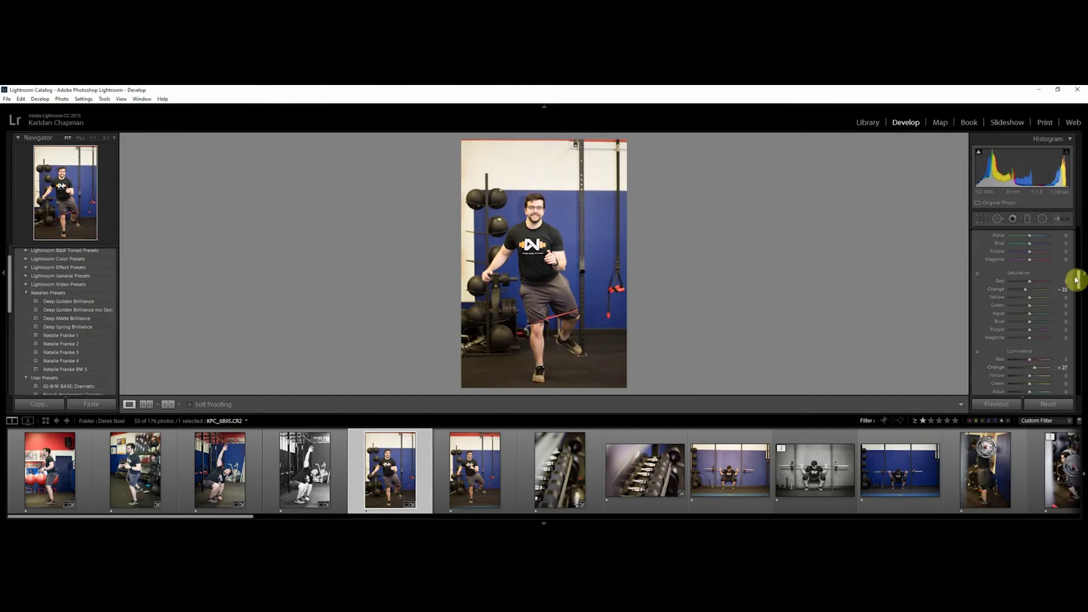
left_click_drag(1076, 280, 1077, 231)
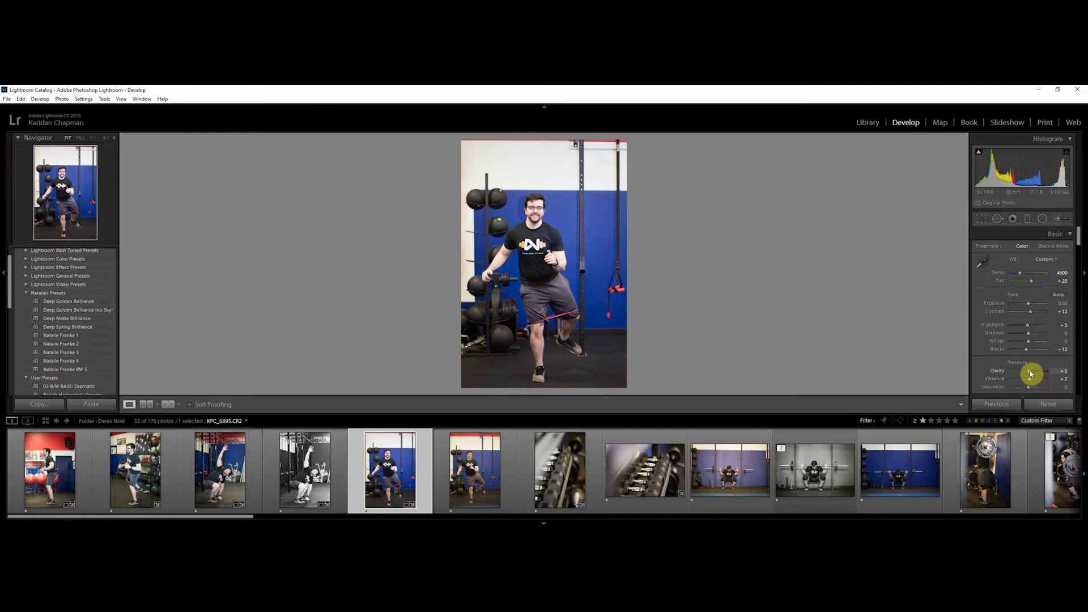
Sync the develop settings of the first resistance-band photo to the similar photo beside it.
left_click(488, 498)
left_click(410, 503)
left_click(445, 493)
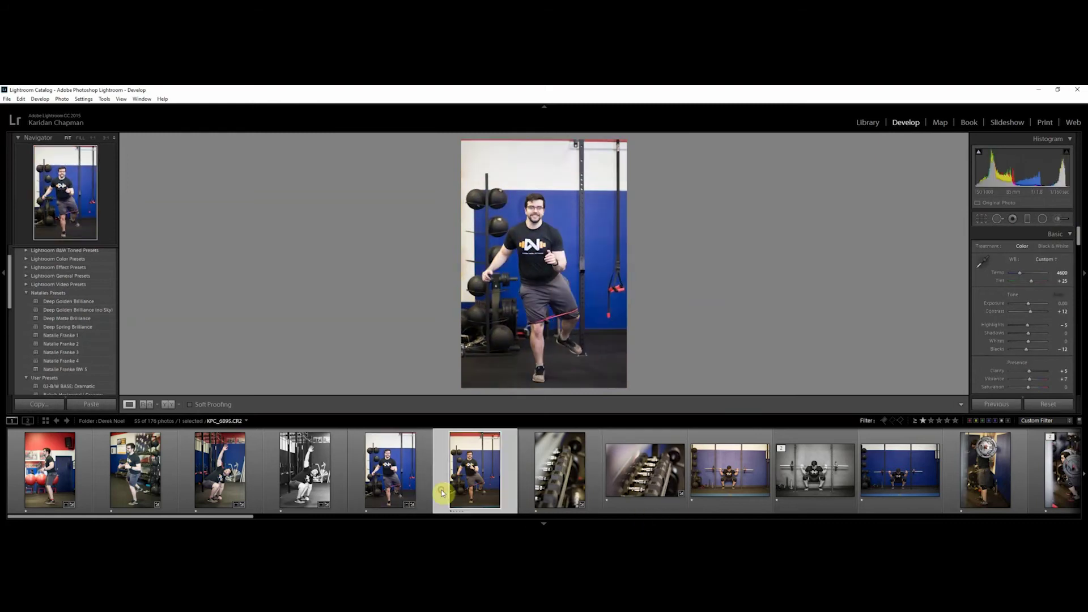
left_click(418, 489)
left_click(464, 475, "ctrl")
left_click(1001, 404)
left_click(899, 364)
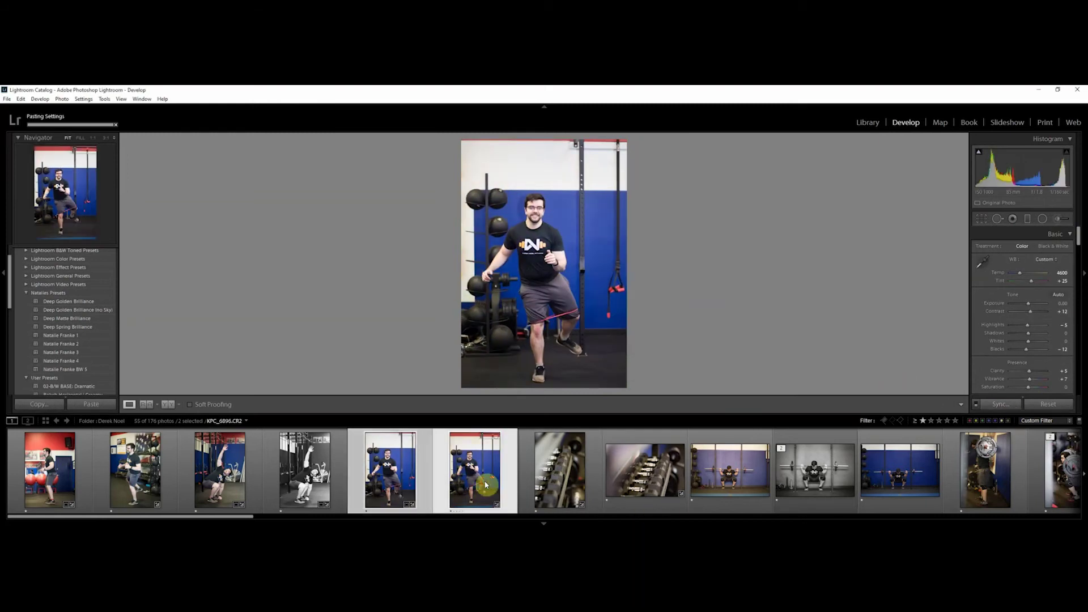
left_click(485, 485)
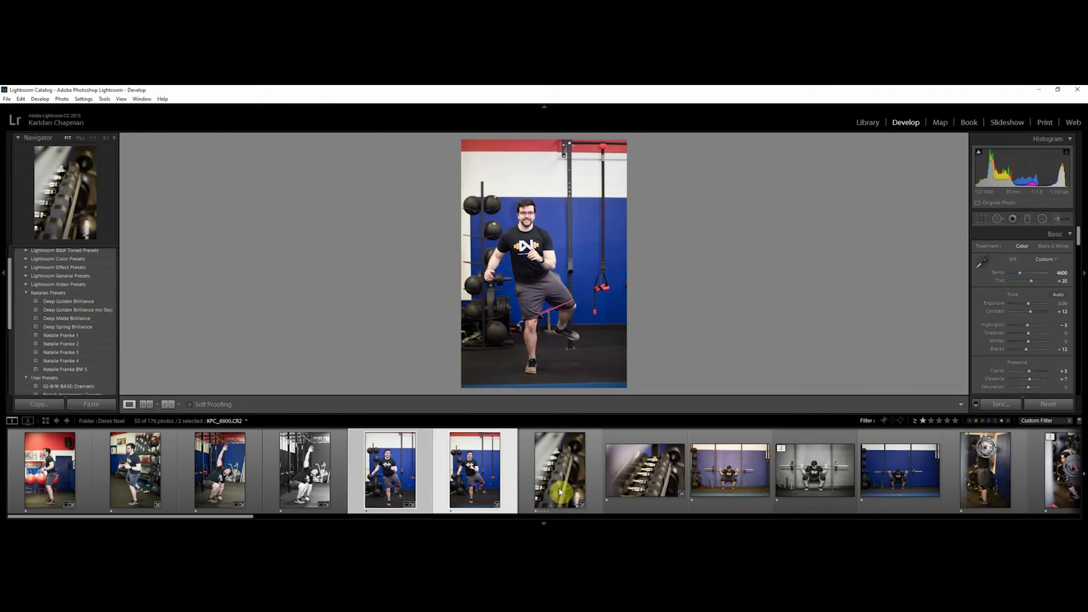
Crop the colour barbell squat photo KPC_6906.CR2 to exclude the blue floor strip and auto-straighten it.
left_click(738, 478)
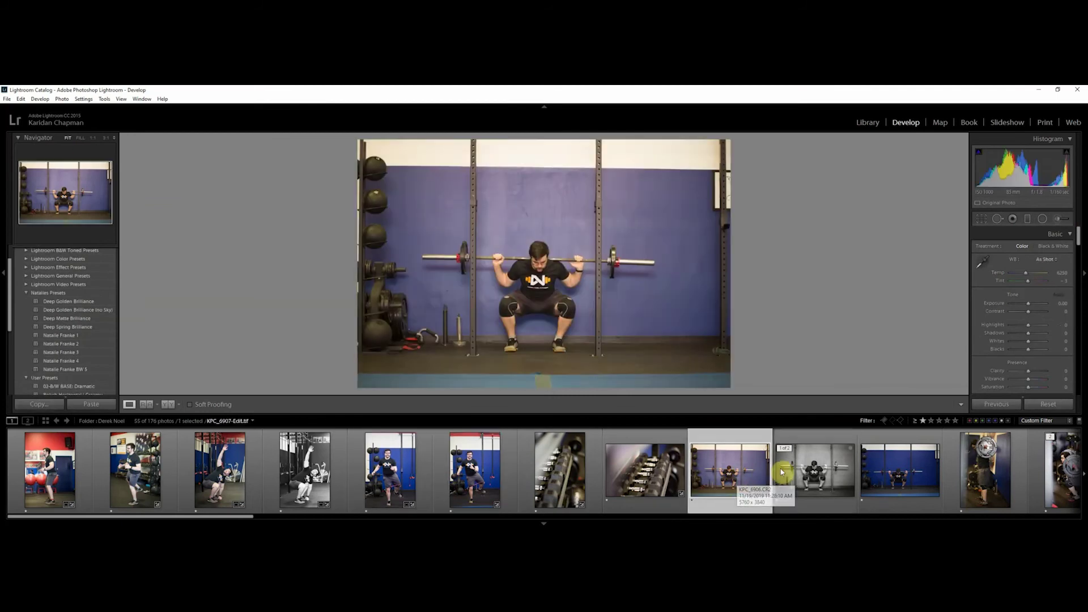
left_click(814, 477)
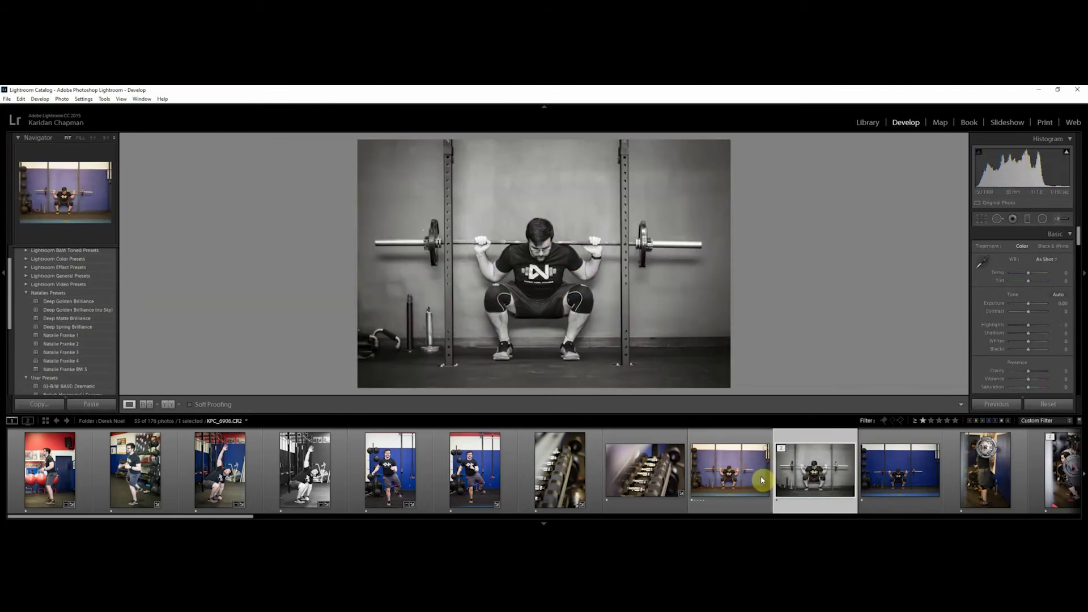
left_click(758, 479)
left_click(982, 219)
left_click_drag(836, 260, 837, 262)
left_click_drag(542, 387, 546, 381)
double_click(591, 365)
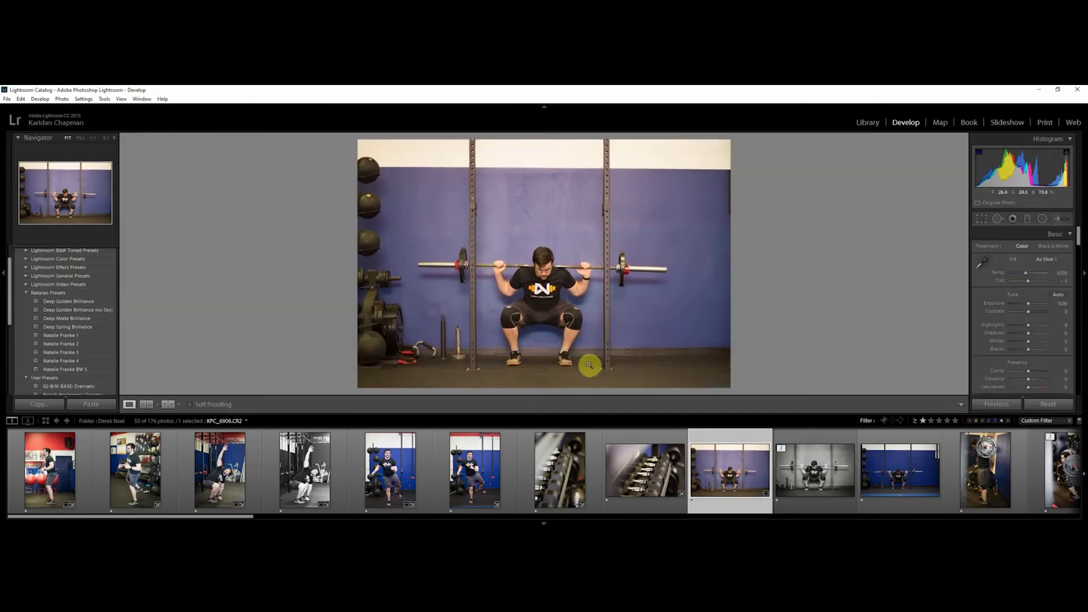
left_click(982, 218)
left_click(1056, 268)
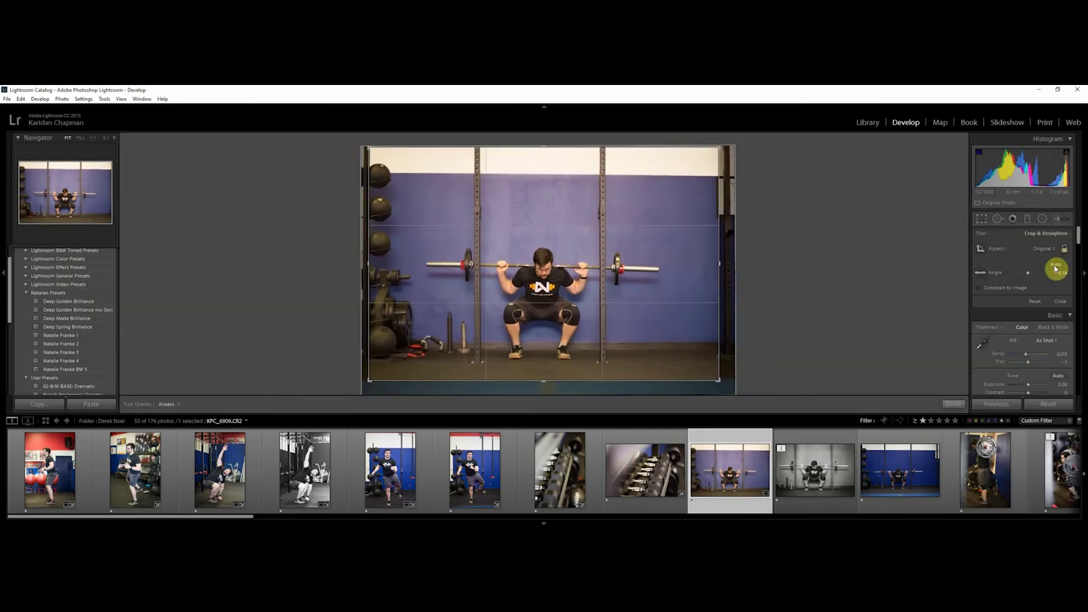
key("Return")
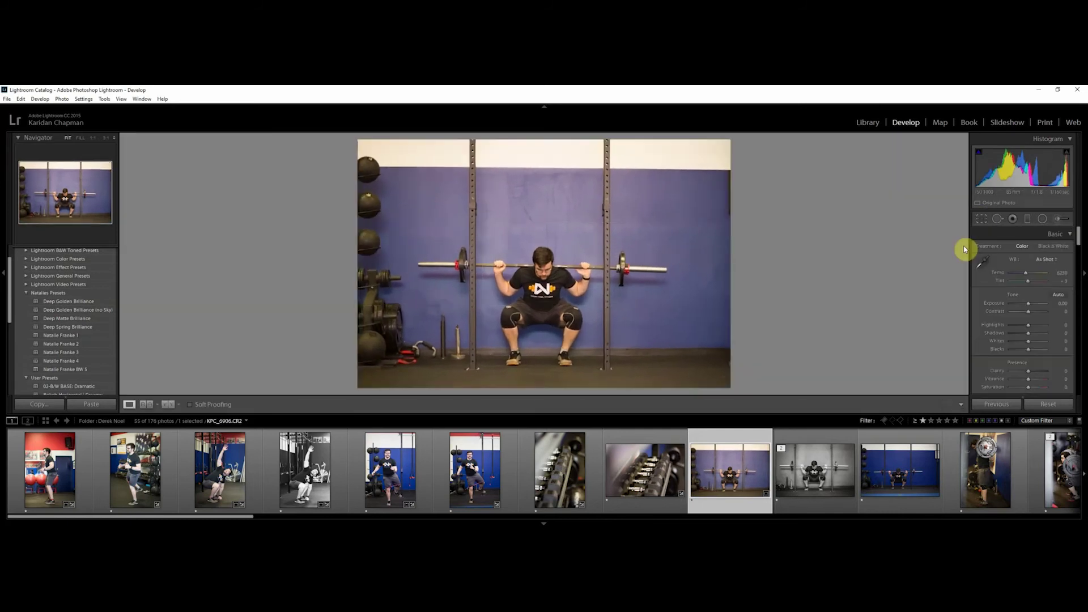
Set the squat photo's contrast to +18, highlights to -21, blacks to -7, clarity and vibrance to +8, and undo the saturation boost.
left_click(910, 485)
left_click(736, 490)
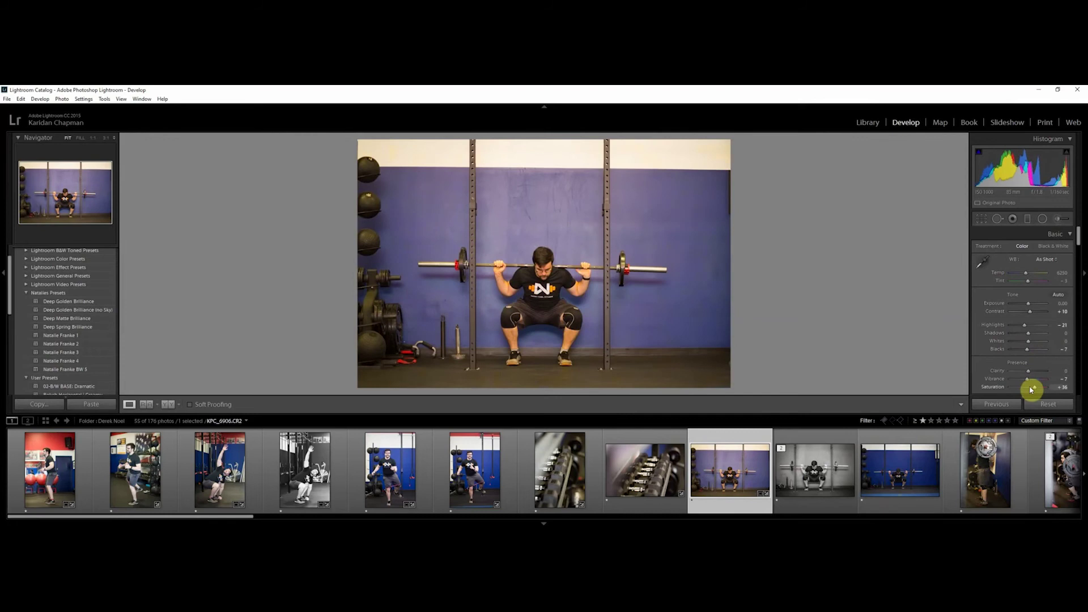
key("ctrl+z")
key("ctrl+z")
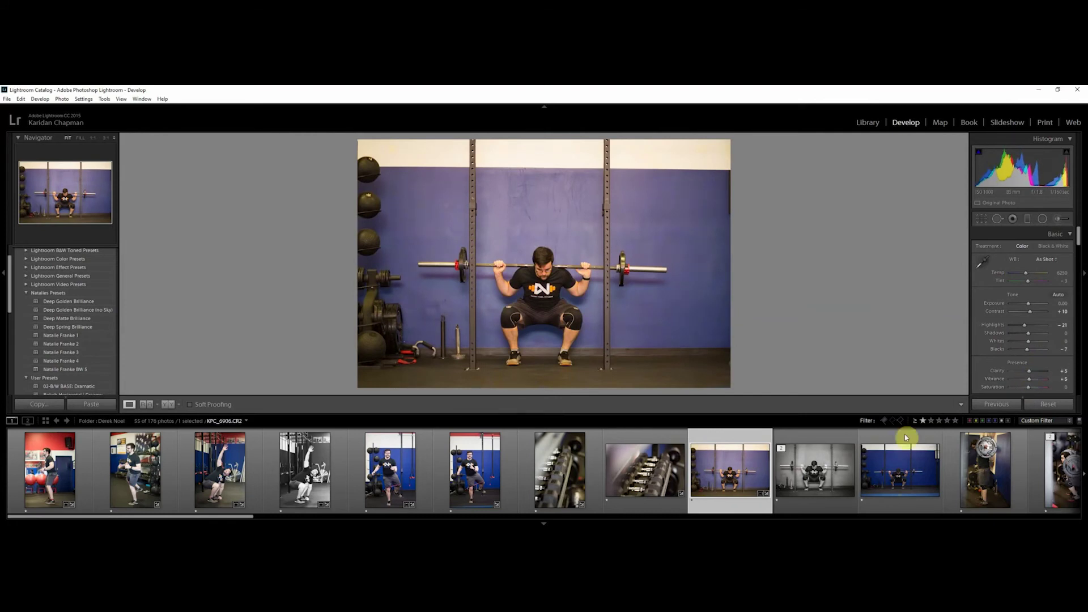
right_click(737, 481)
Give the squat photo a post-crop vignette of -7 with midpoint 61, and set blue saturation to +16 and purple to -11.
left_click_drag(1077, 234, 1076, 357)
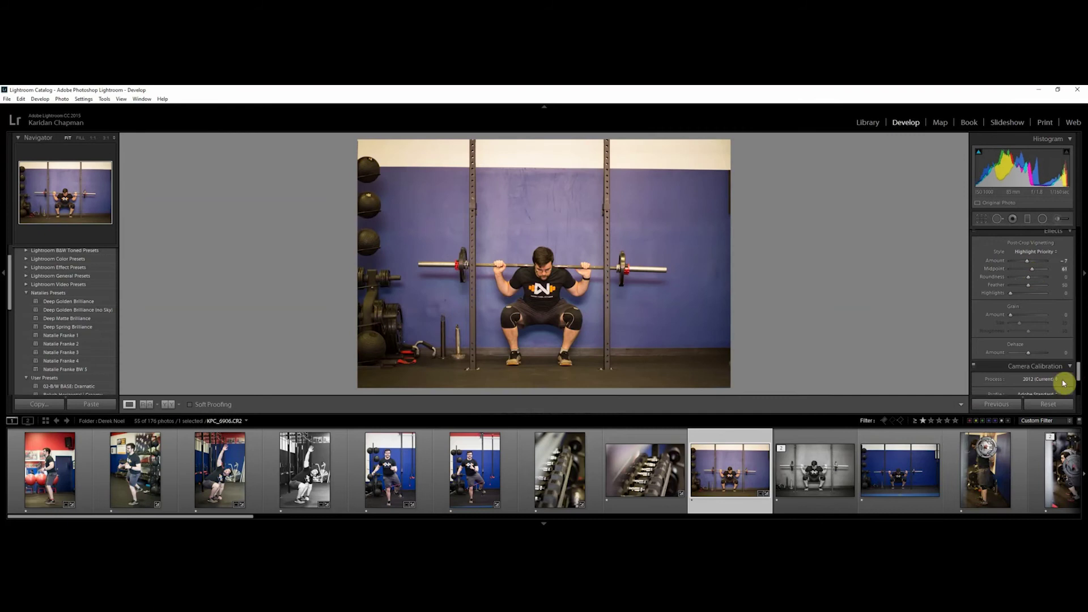
scroll(1064, 383, "down", 4)
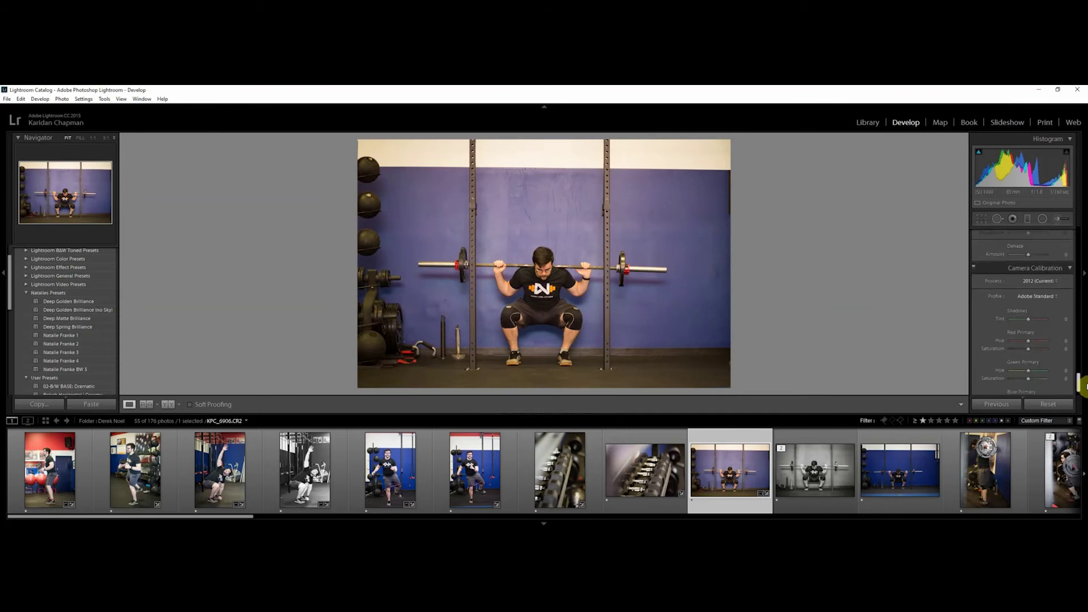
left_click_drag(1081, 387, 1083, 284)
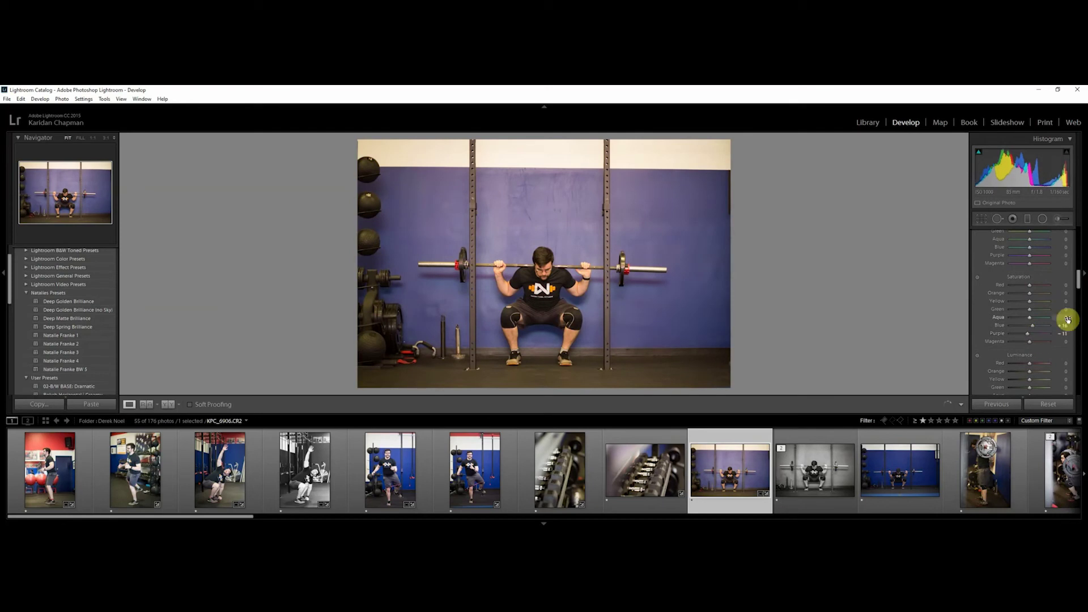
right_click(765, 507)
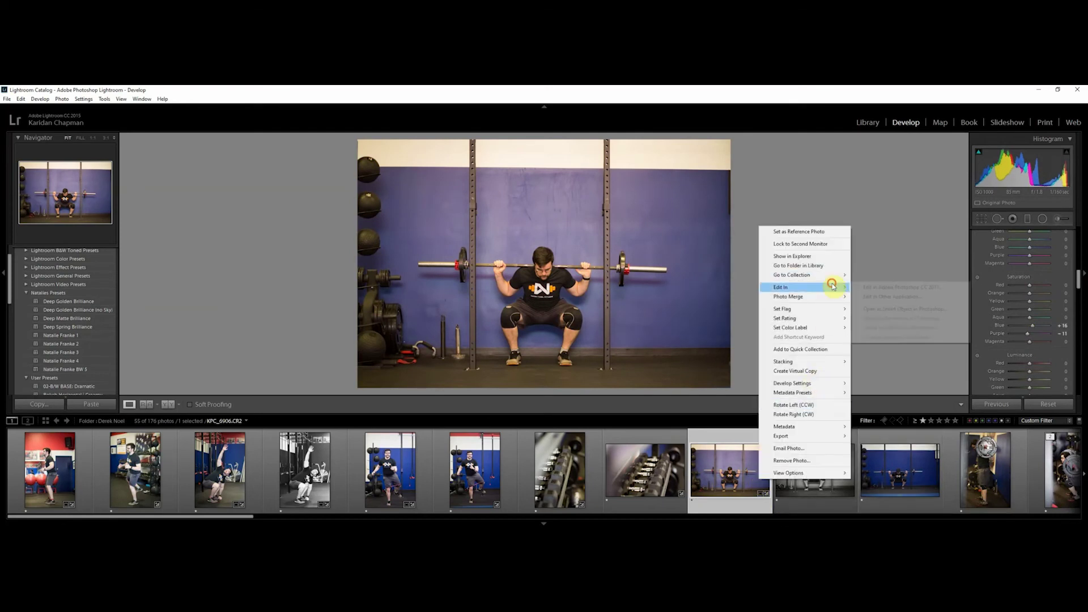
left_click(809, 347)
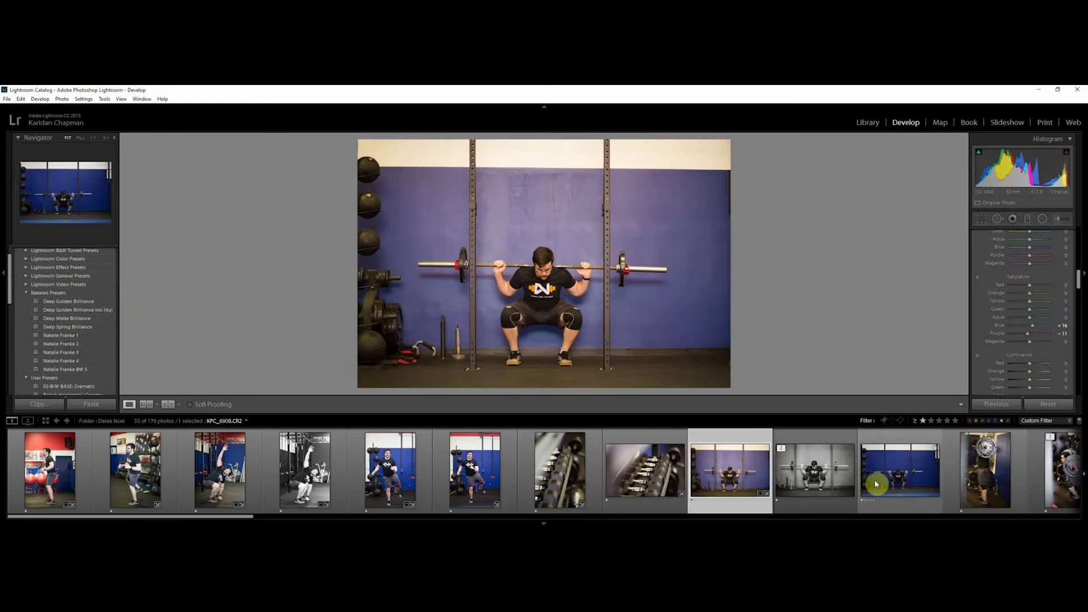
Straighten squat photo KPC_6908.CR2 and crop it around the lifter, excluding the white wall band and the blue floor strip.
left_click(877, 484)
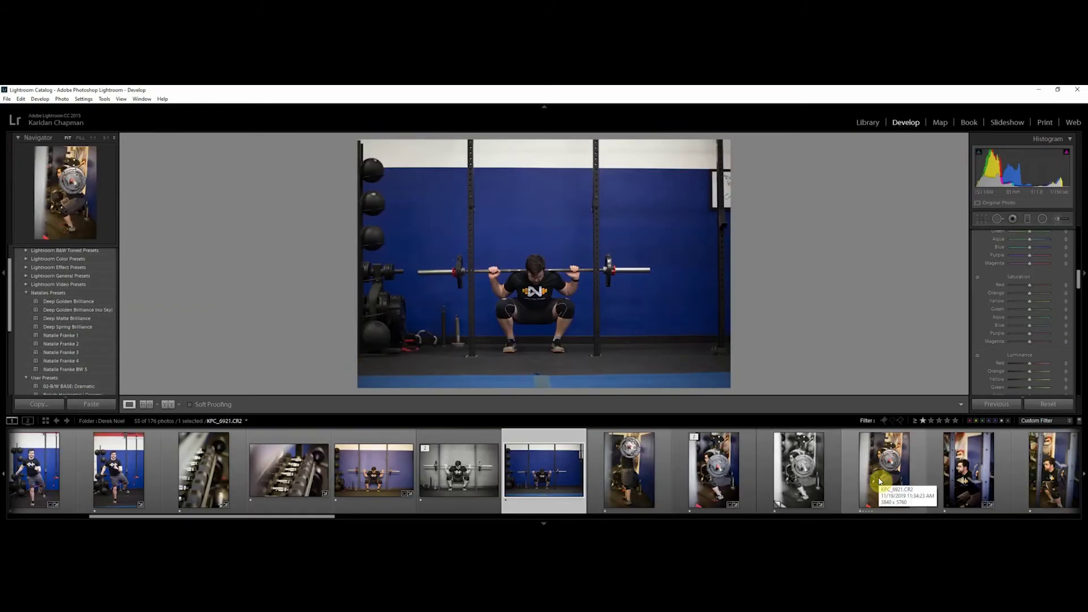
left_click(982, 219)
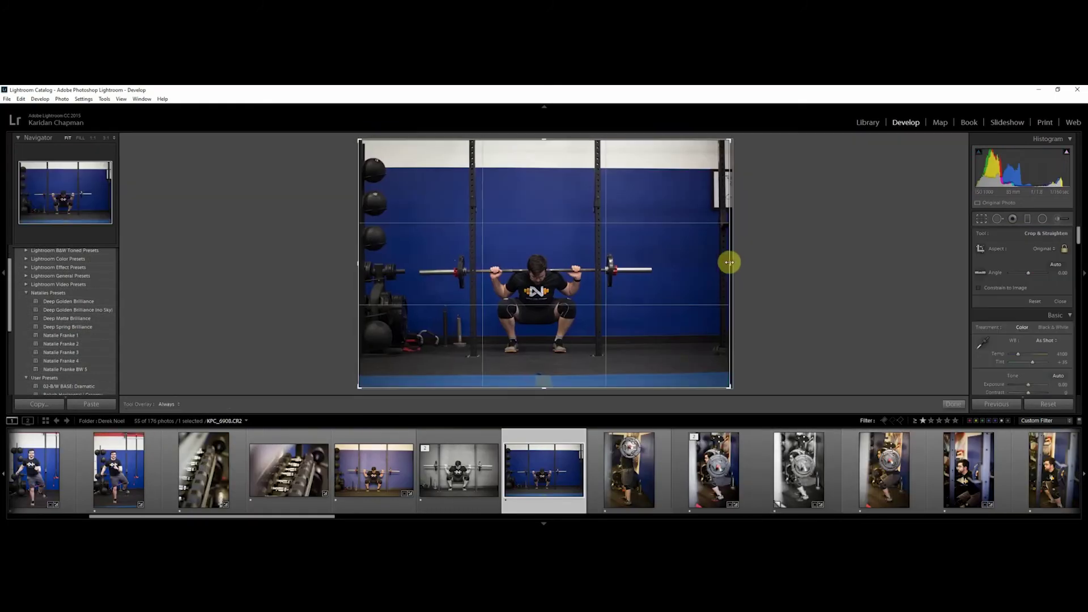
left_click_drag(707, 262, 752, 255)
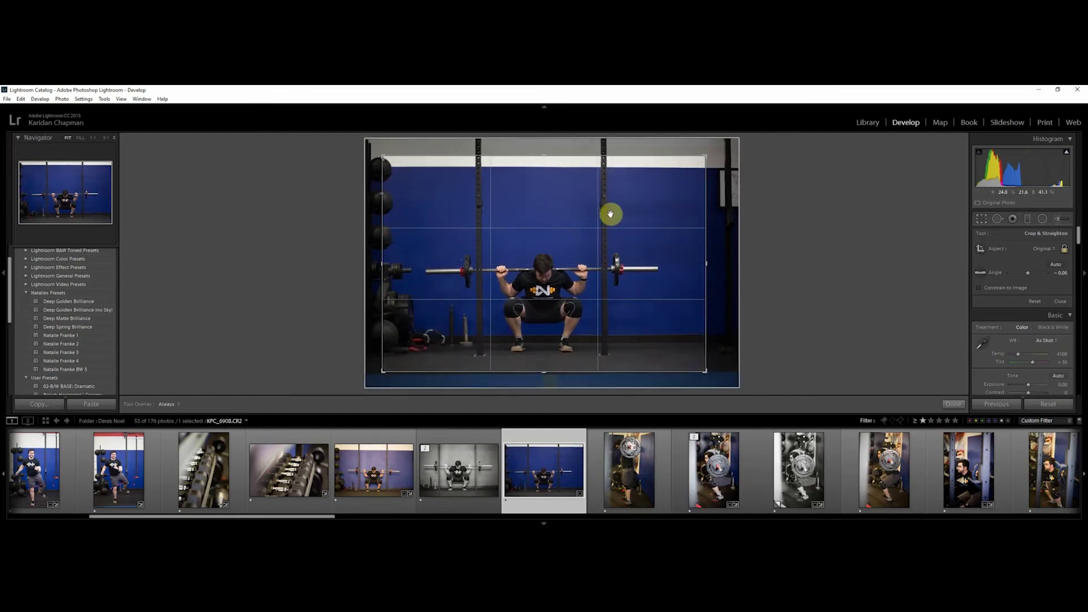
left_click_drag(544, 155, 544, 160)
left_click_drag(746, 230, 744, 233)
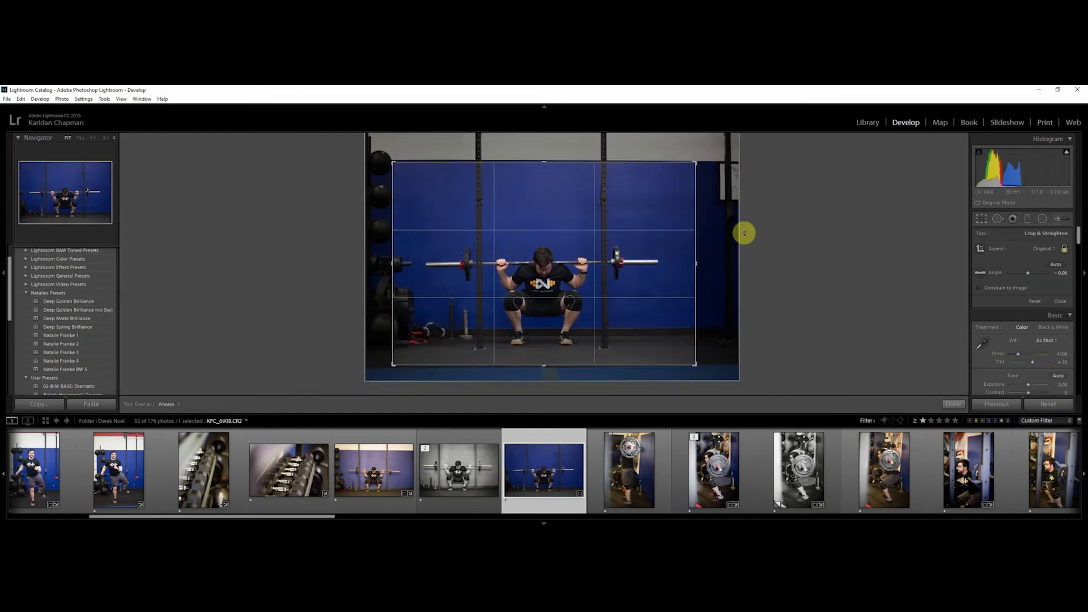
key("Return")
left_click(981, 218)
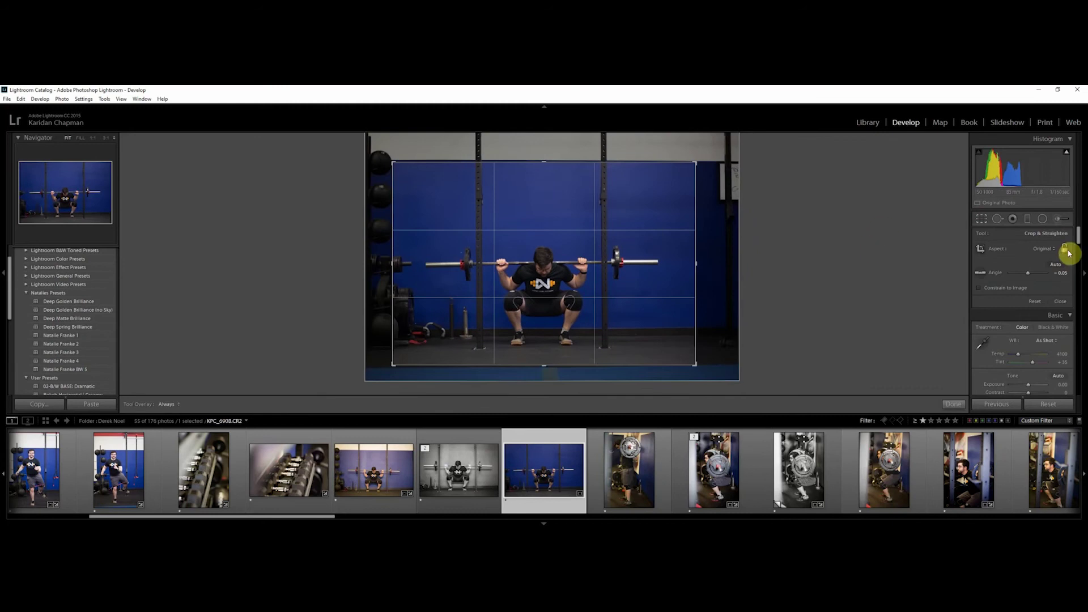
left_click_drag(925, 280, 924, 285)
left_click(955, 404)
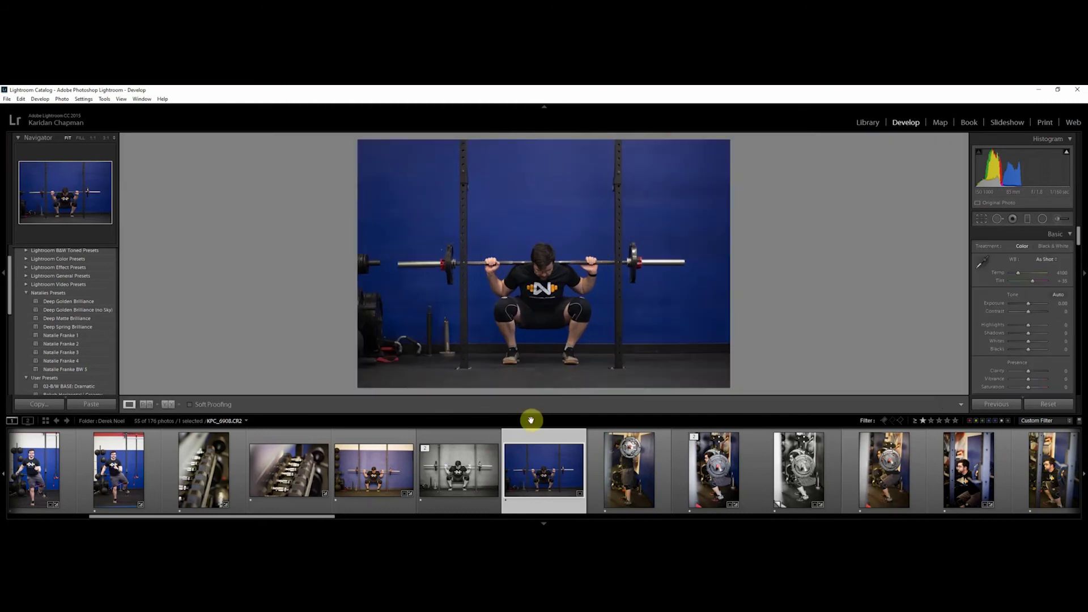
Raise the cropped squat photo's exposure to +0.48, lower its blacks to -14 and slightly reduce its highlights.
left_click_drag(1031, 306, 1032, 306)
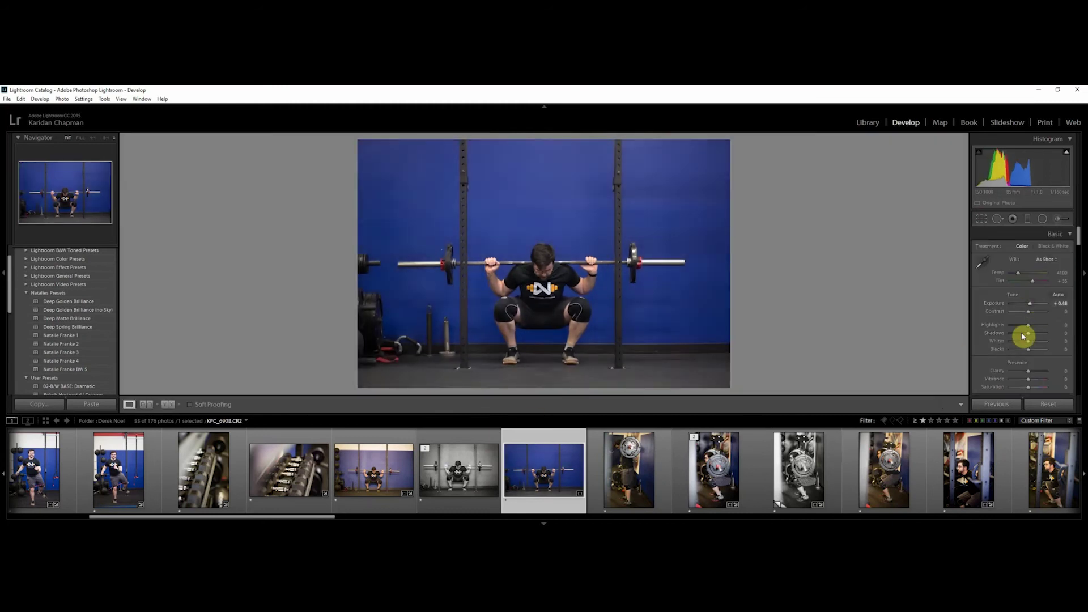
left_click_drag(1027, 352, 1028, 354)
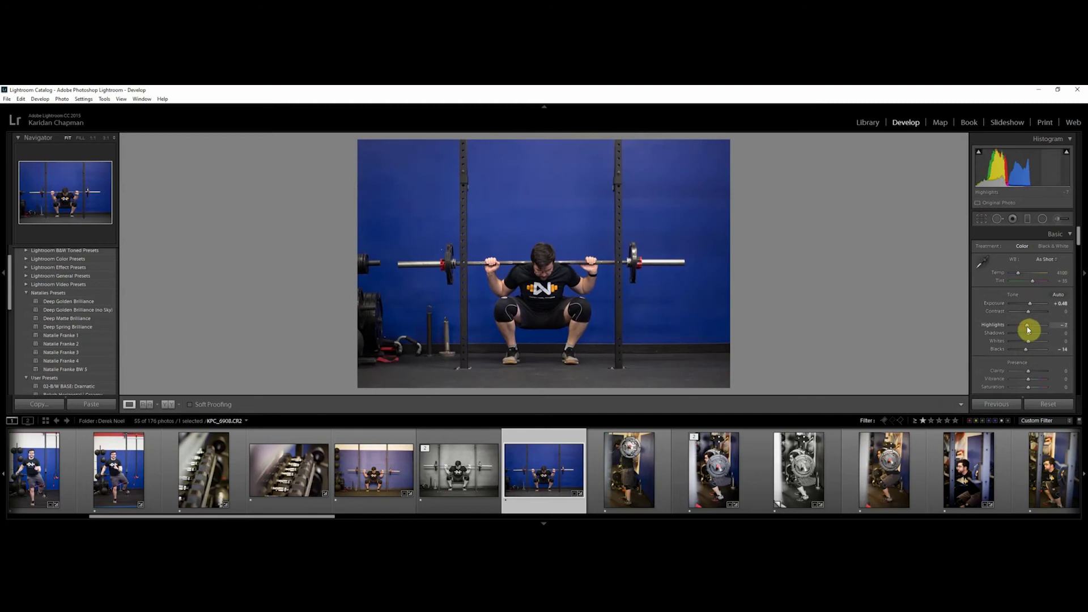
Apply the B/W BASE: Dramatic preset to the cropped squat photo, with exposure +0.36 and clarity +7.
left_click(77, 387)
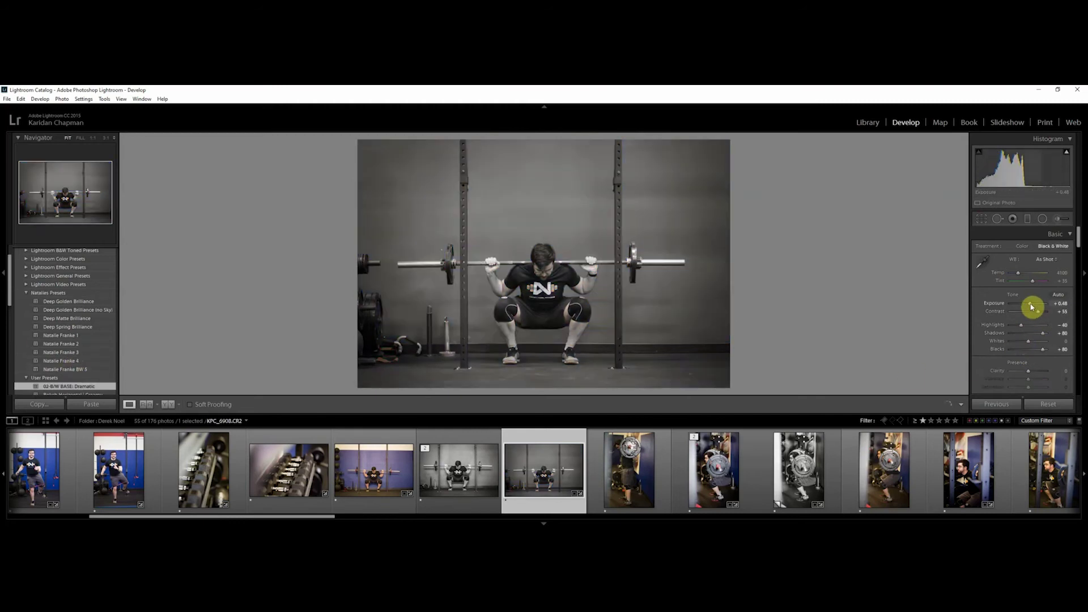
left_click_drag(1031, 307, 1032, 308)
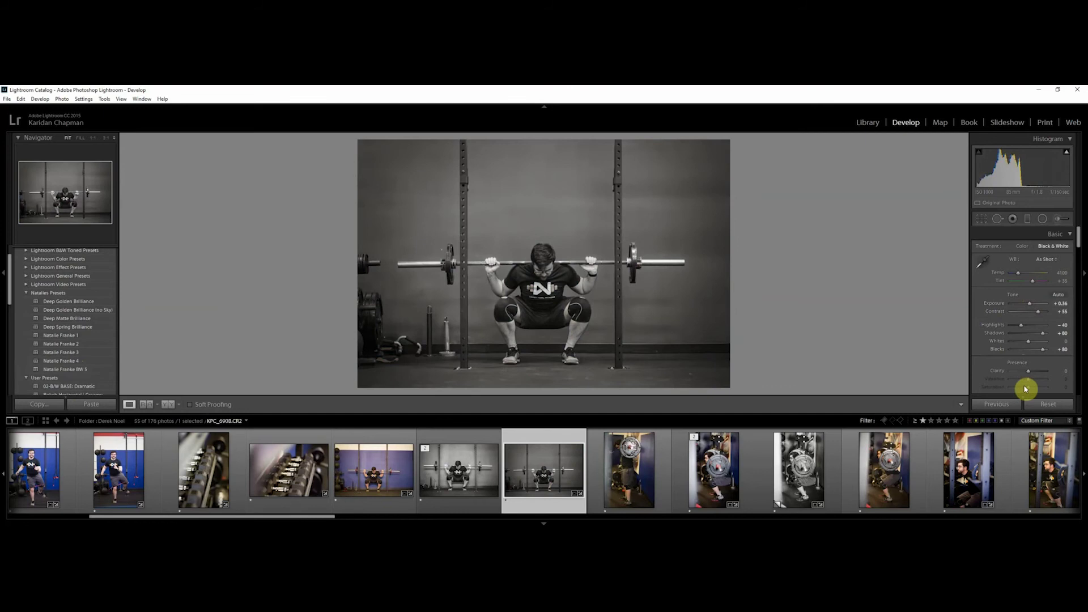
Send the cropped black-and-white squat photo KPC_6908.CR2 to Adobe Photoshop CC 2017 for editing.
right_click(544, 479)
mouse_move(600, 290)
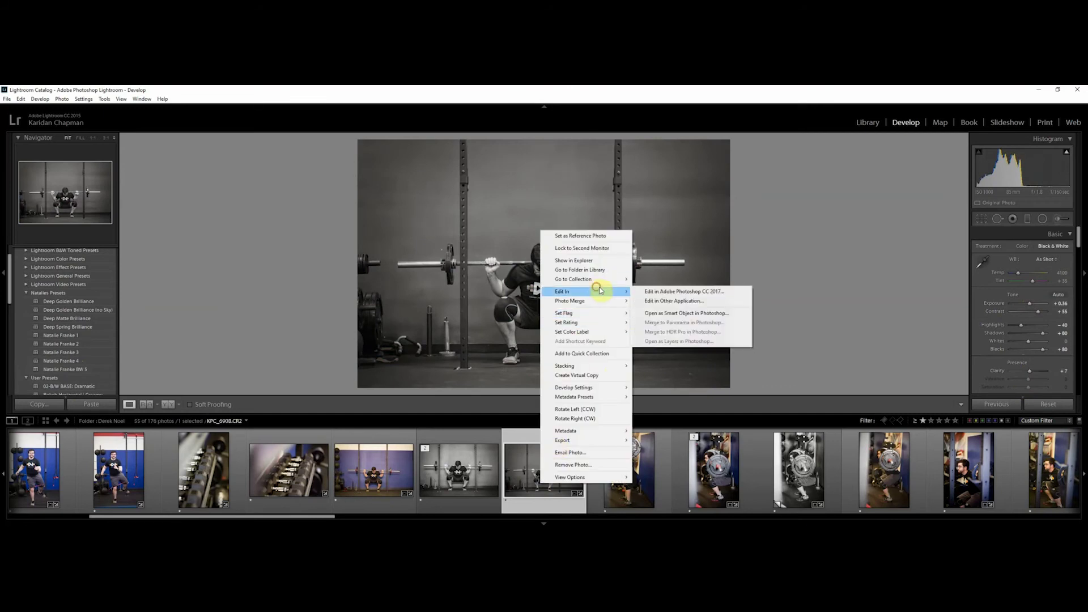
left_click(691, 292)
Convert KPC_6916.CR2 to black and white with the Natalie Franke BW 5 preset.
left_click(680, 478)
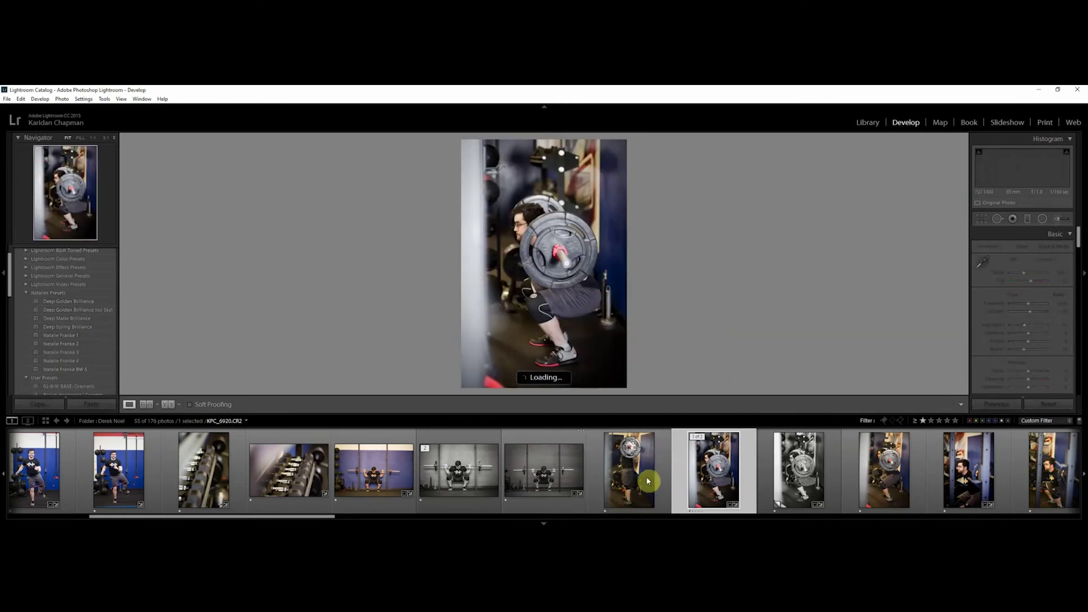
left_click(649, 479, "ctrl")
left_click(631, 491)
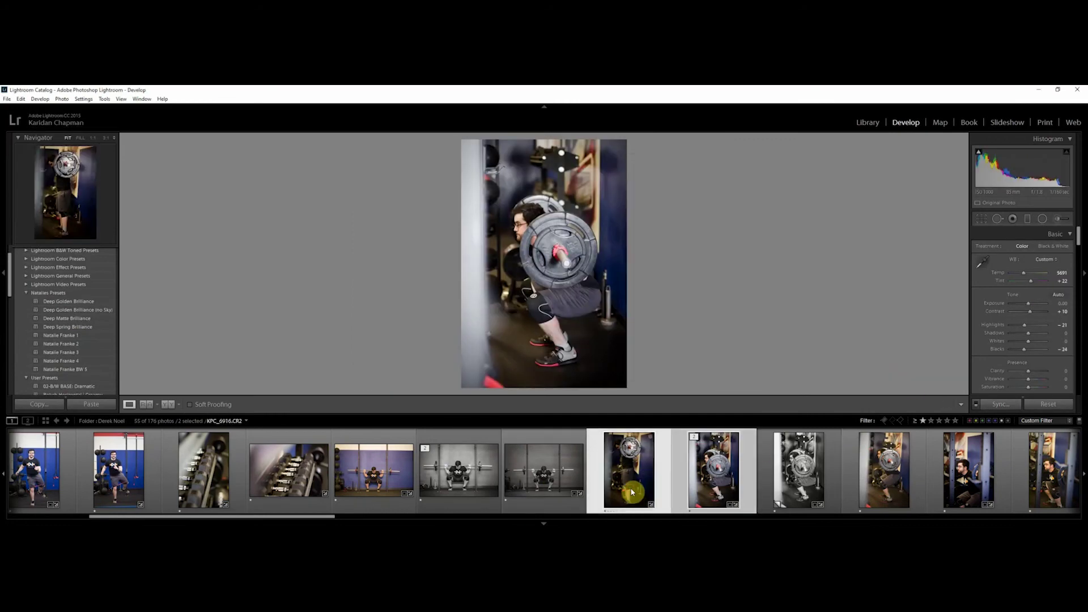
left_click(59, 369)
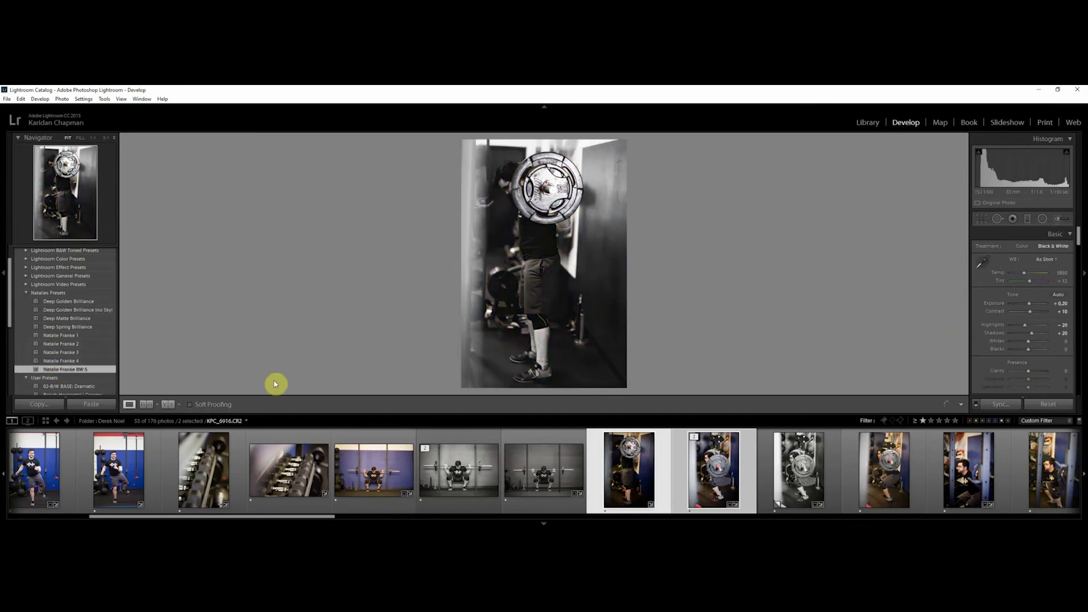
left_click(811, 489)
left_click(879, 493, "ctrl")
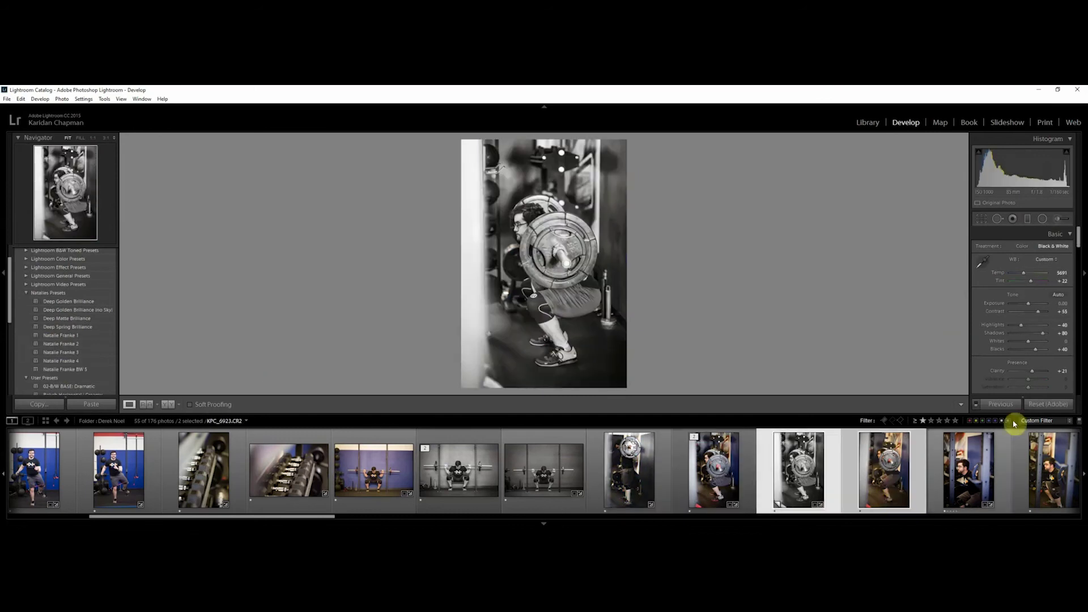
left_click(1001, 404)
left_click(957, 364)
Synchronize the develop settings of colour squat photo KPC_6920.CR2 to the similar side-view shot KPC_6921.CR2.
left_click(714, 471)
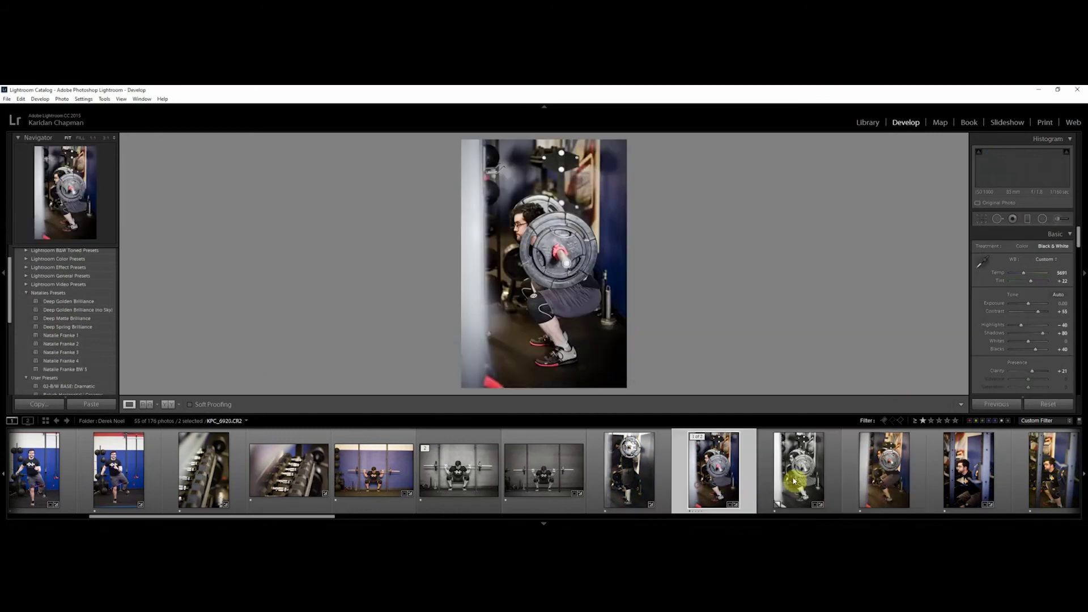
left_click(631, 476, "shift")
left_click(703, 476)
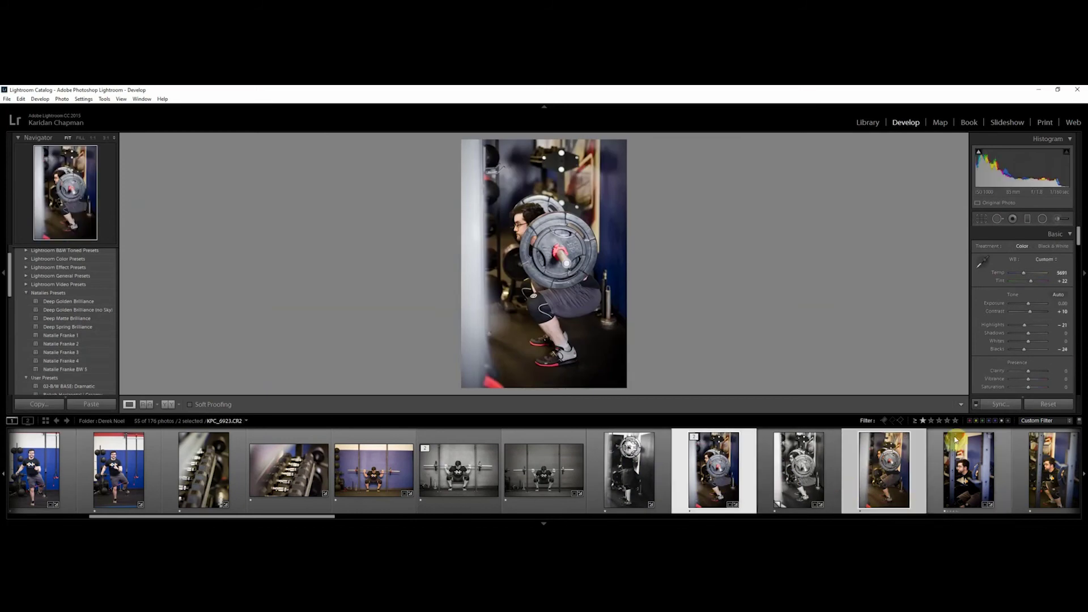
left_click(998, 404)
left_click(907, 369)
Straighten KPC_6921.CR2 with a crop angle of -2.37 and raise its exposure to about +0.12.
left_click(891, 492)
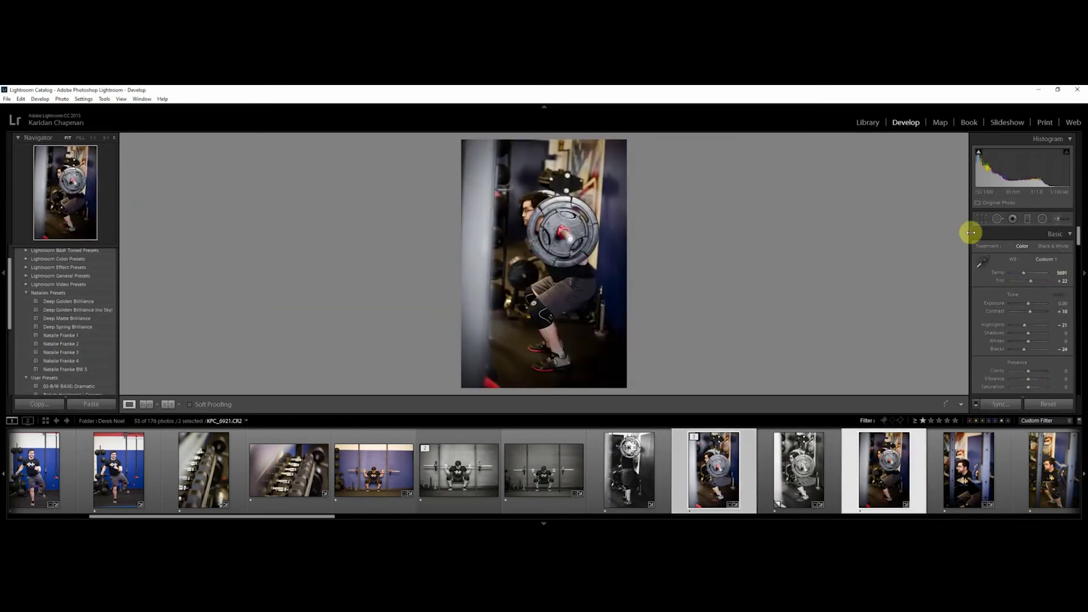
key("r")
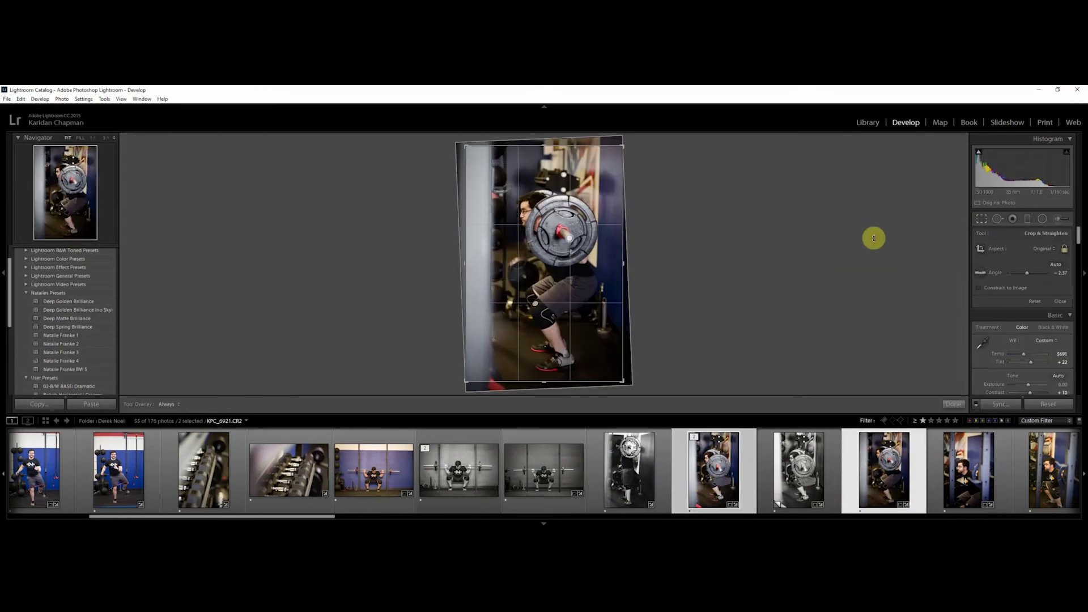
key("r")
mouse_move(1079, 241)
left_mouse_down()
mouse_move(1070, 290)
mouse_move(1079, 239)
left_mouse_up()
left_click(1031, 276)
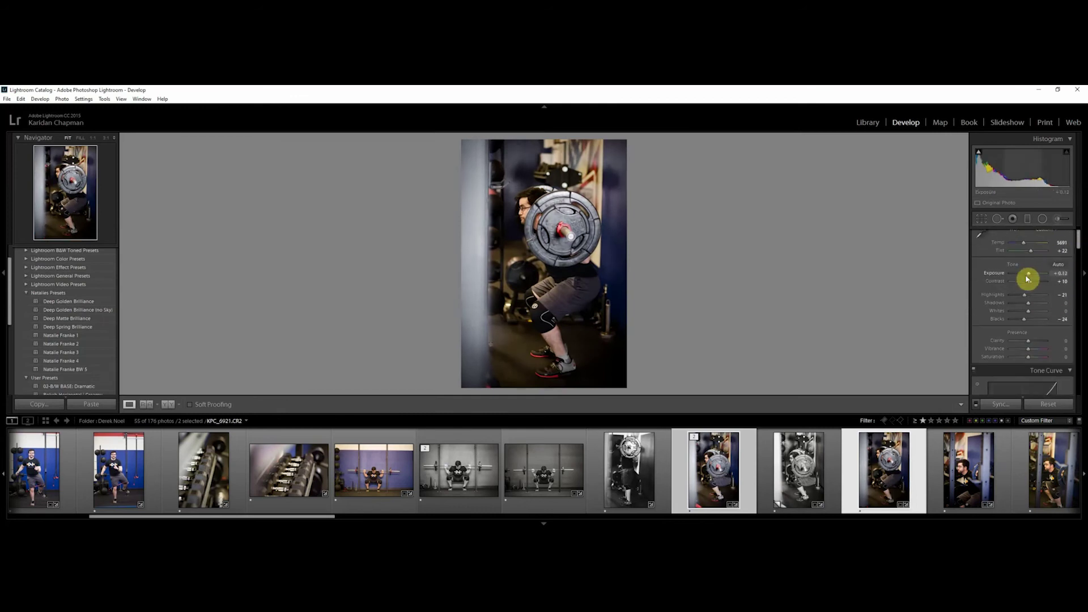
Synchronize the develop settings of KPC_6923.CR2 to KPC_6924.CR2 and raise the exposure of KPC_6924.CR2 to +0.24.
left_click(938, 507)
scroll(515, 478, "down", 3)
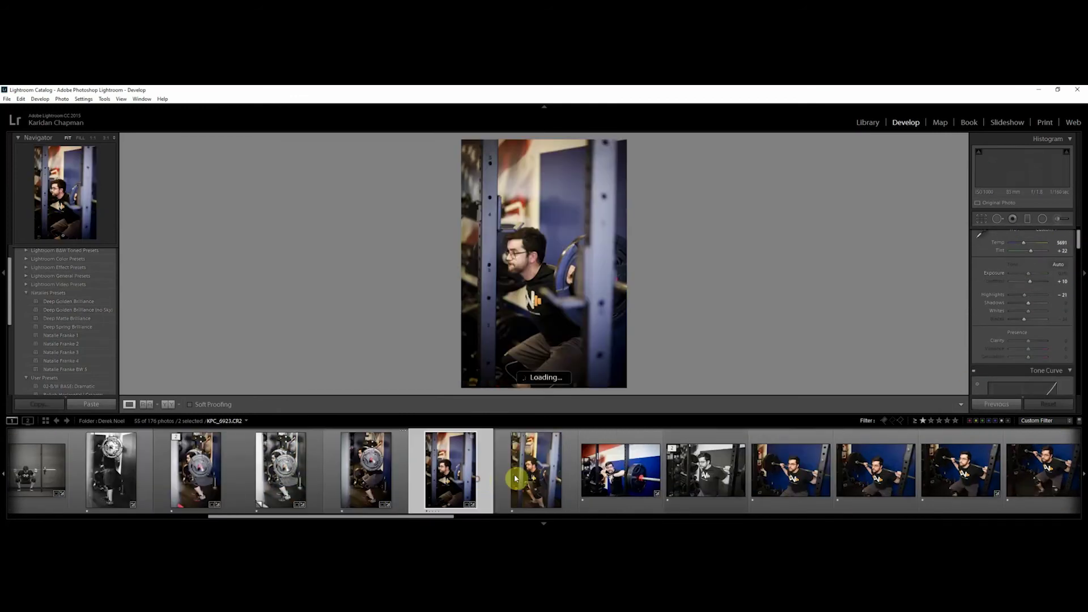
left_click(515, 478, "ctrl")
left_click(997, 404)
left_click(900, 365)
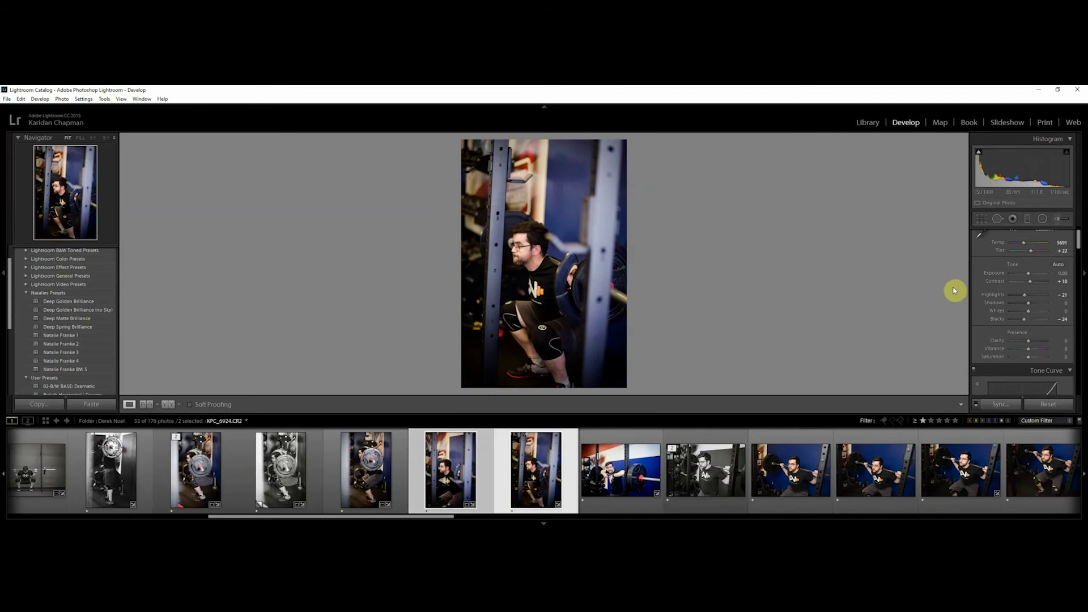
left_click_drag(1030, 276, 1031, 278)
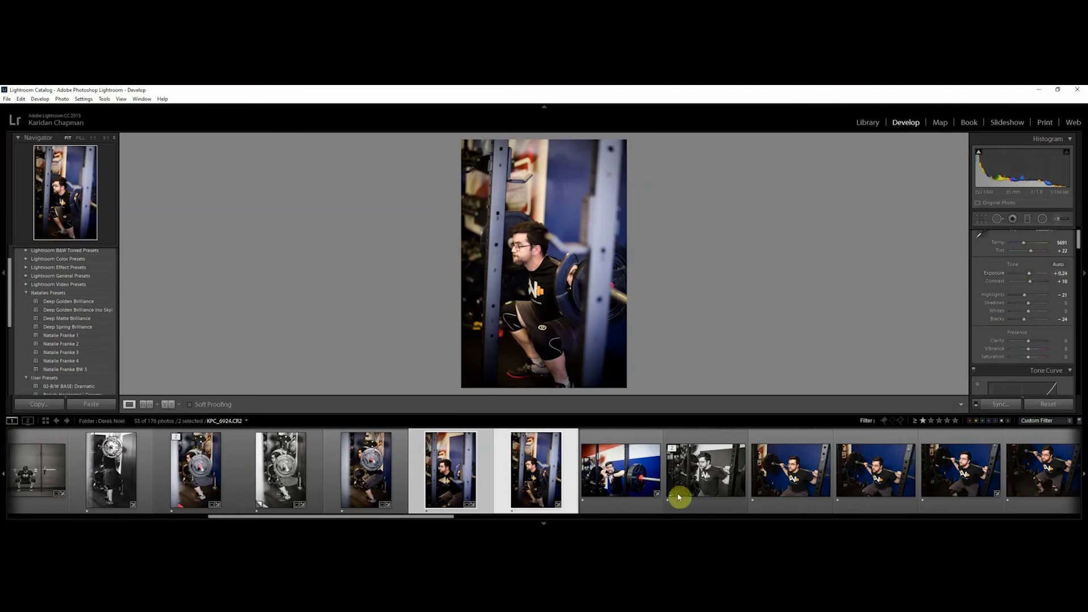
Compare the near-identical colour squat shots around KPC_6932.CR2 and remove the star rating from the one just before it.
left_click(790, 479)
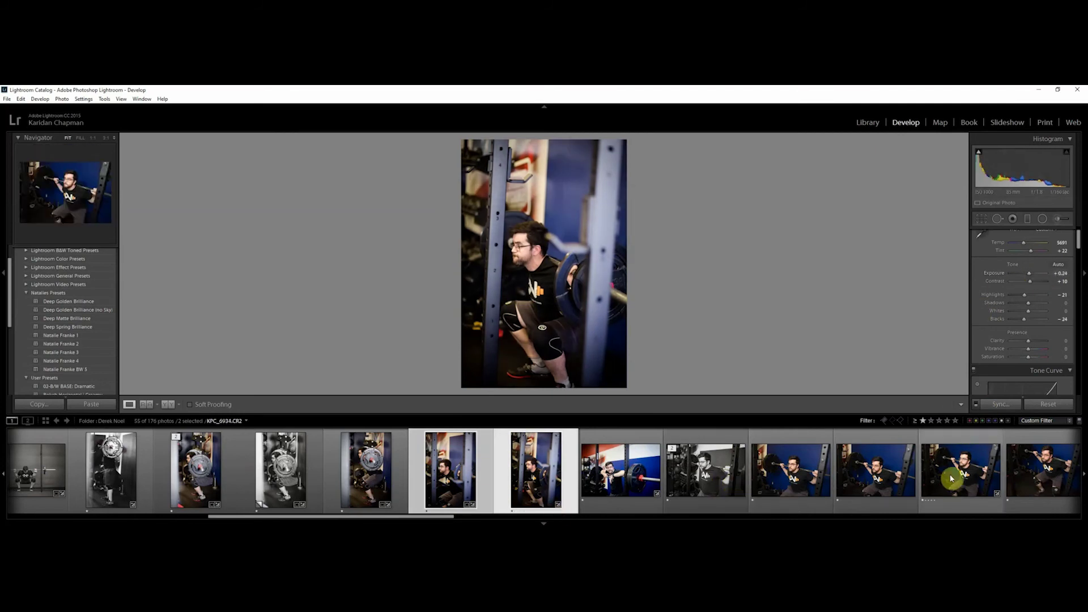
left_click(856, 485)
left_click(803, 479)
left_click(842, 476)
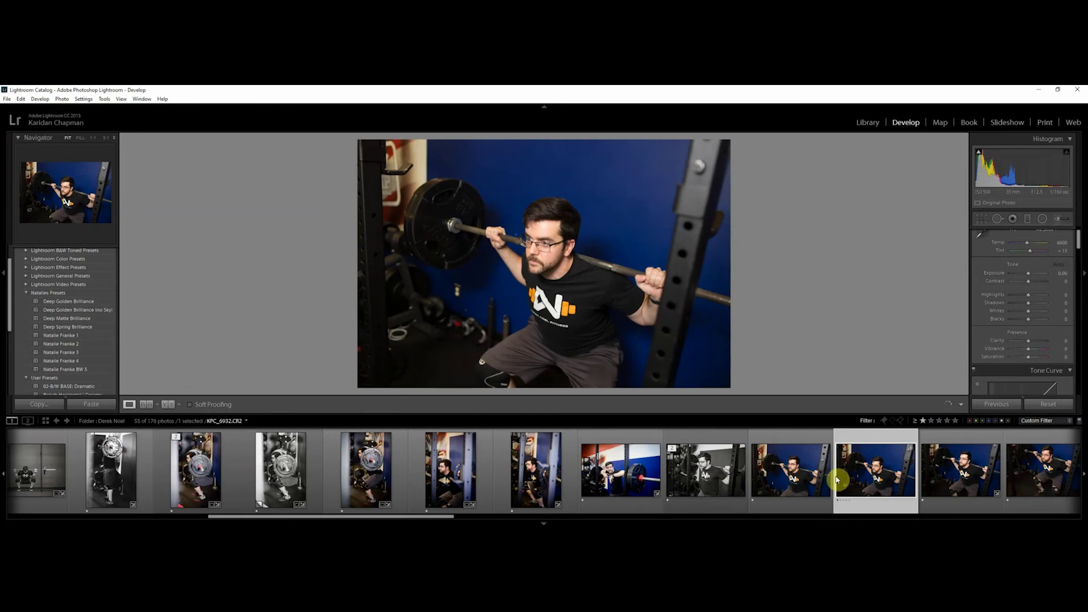
left_click(801, 478)
left_click(863, 479)
left_click(939, 474)
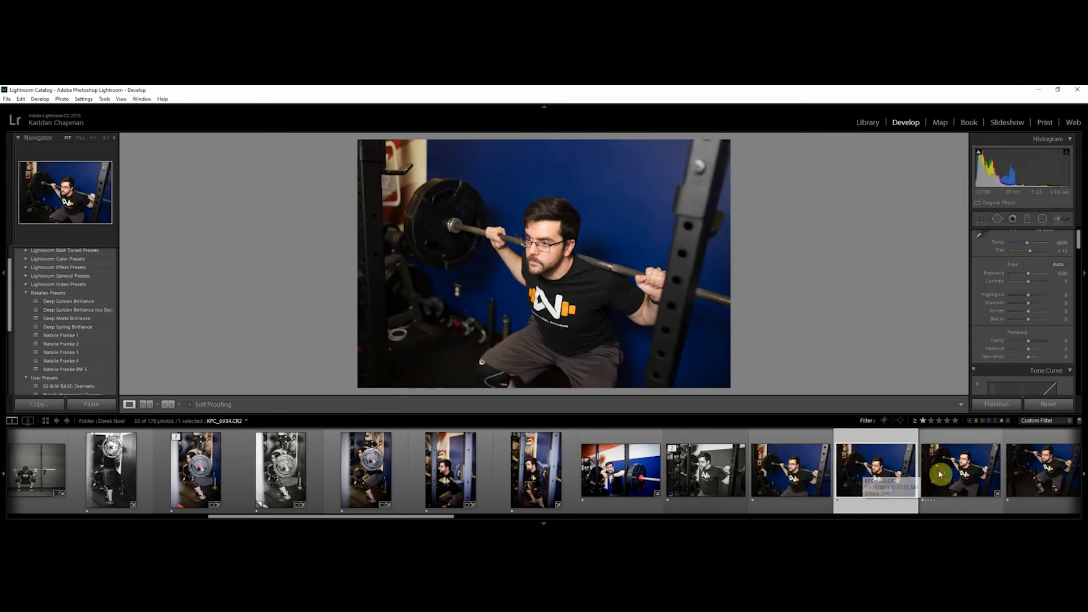
left_click(895, 478)
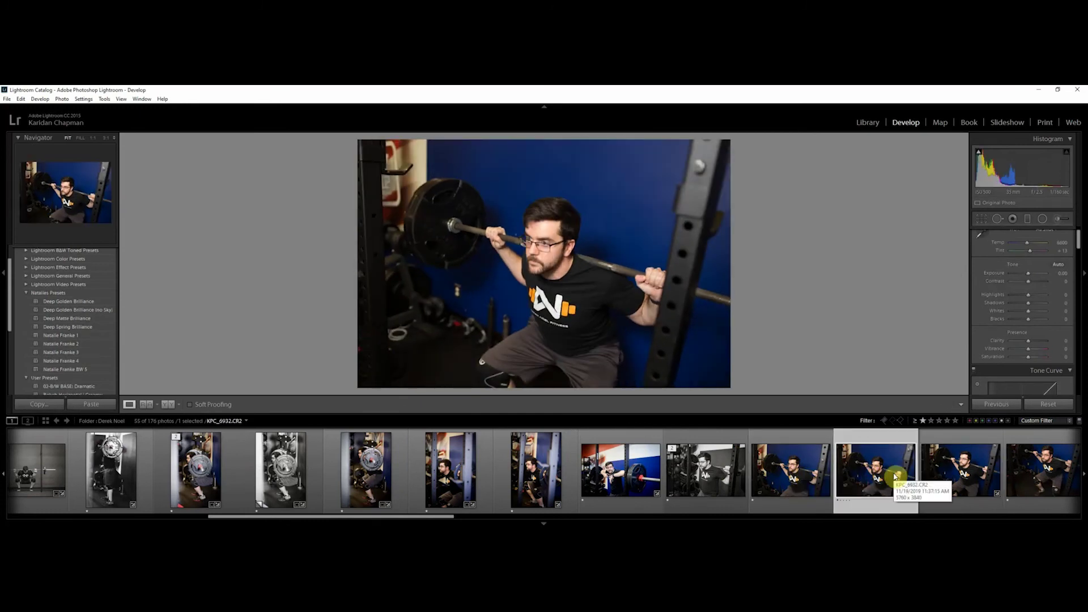
key("Left")
key("0")
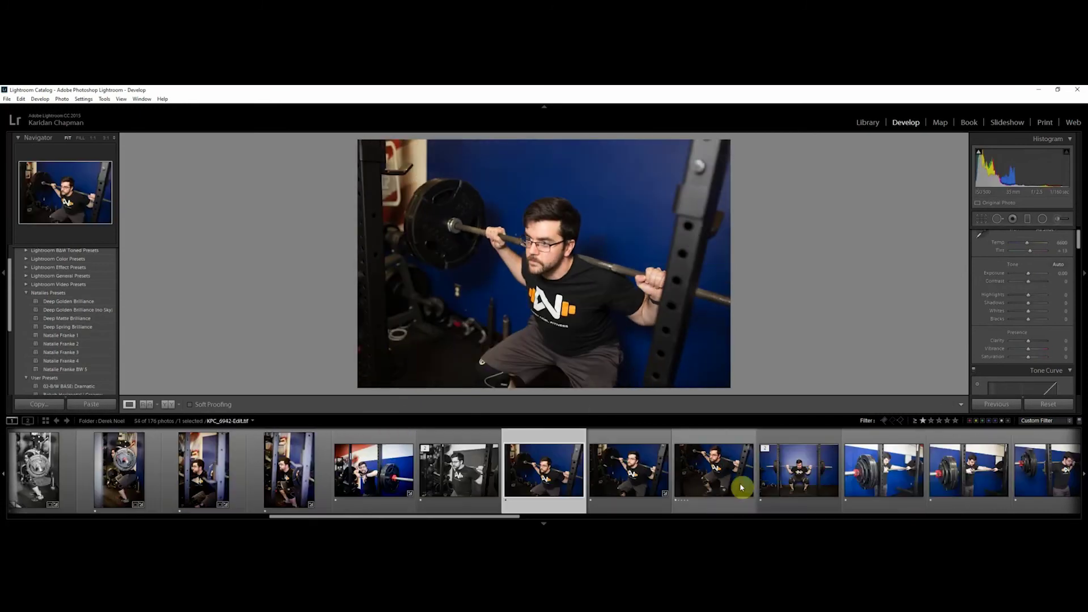
Synchronize KPC_6932.CR2 and KPC_6934.CR2 to the same settings, with exposure -0.12, contrast +7 and highlights +7.
left_click(623, 482, "ctrl")
left_click(998, 404)
left_click(905, 366)
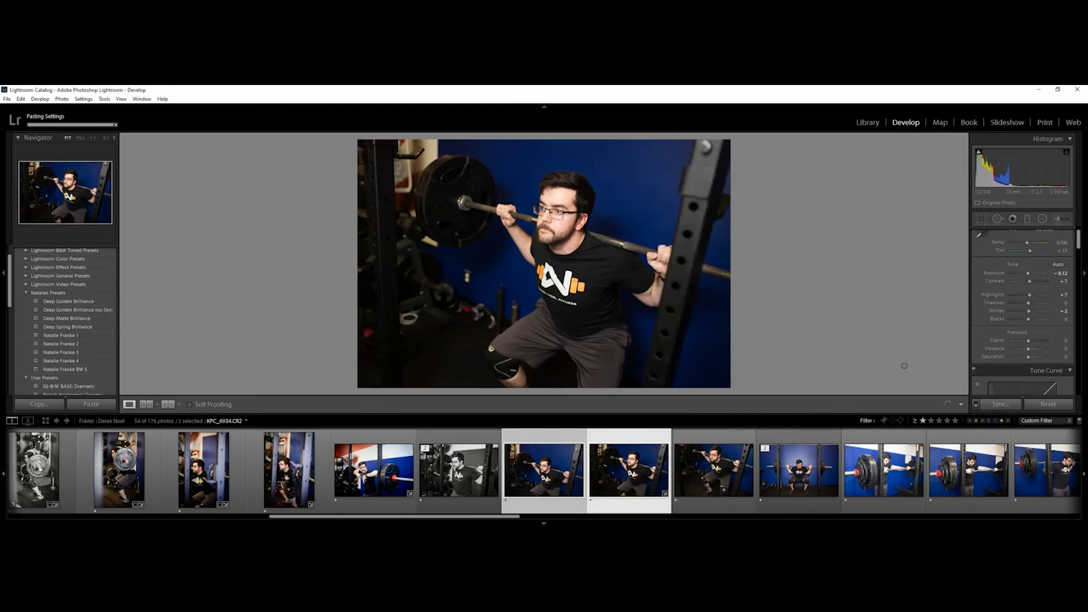
Convert KPC_6932.CR2 to black and white with the B/W BASE: Dramatic preset.
left_click(559, 479)
left_click(40, 405)
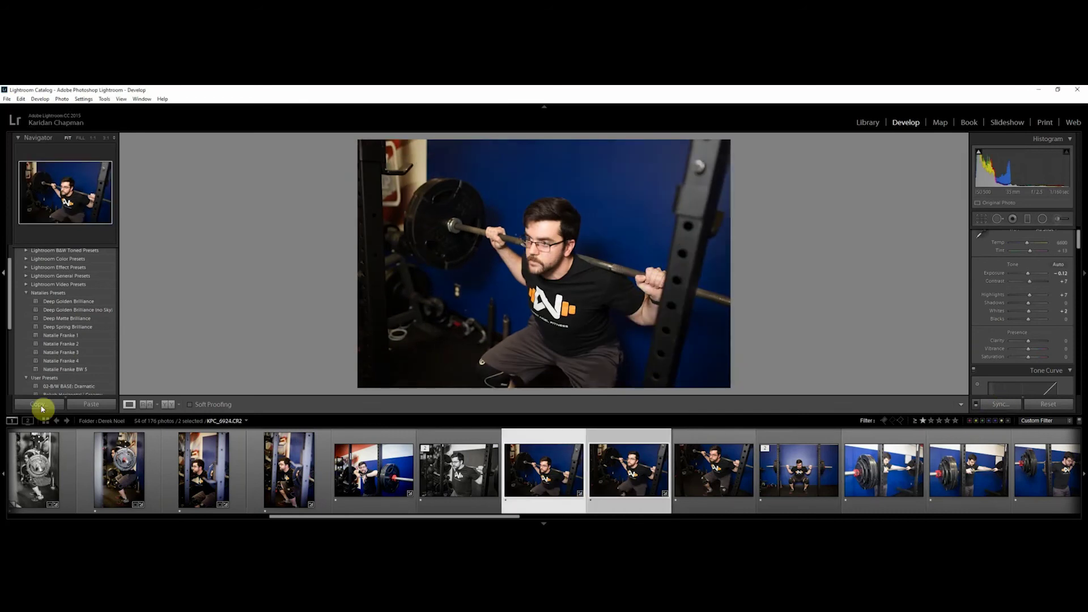
left_click(67, 387)
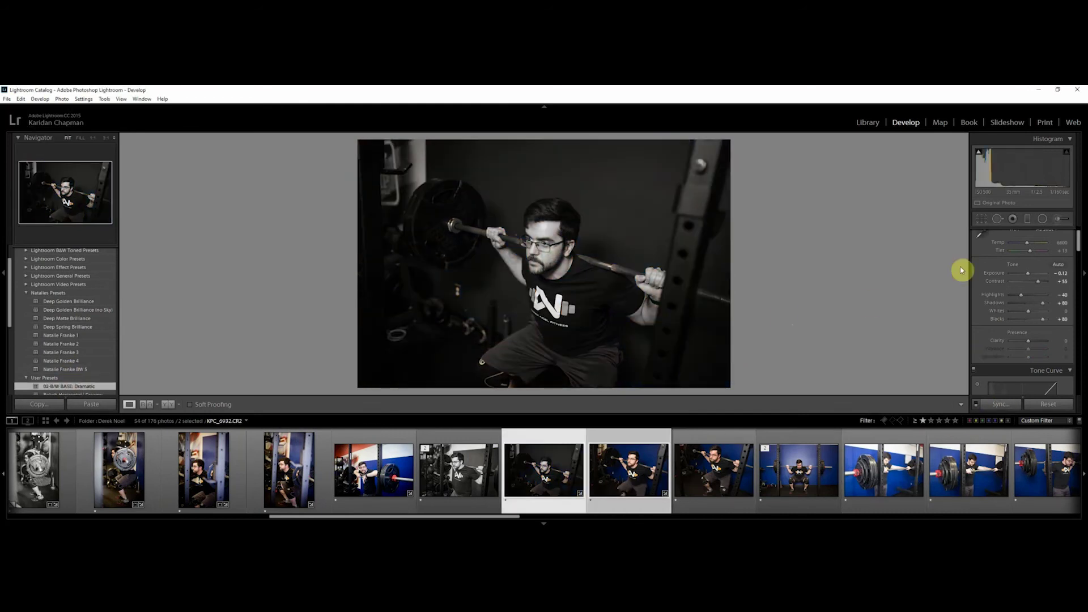
Crop KPC_6932.CR2 tighter by trimming its left and upper edges, and raise its exposure to +0.24.
left_click(982, 219)
left_click_drag(483, 158, 515, 189)
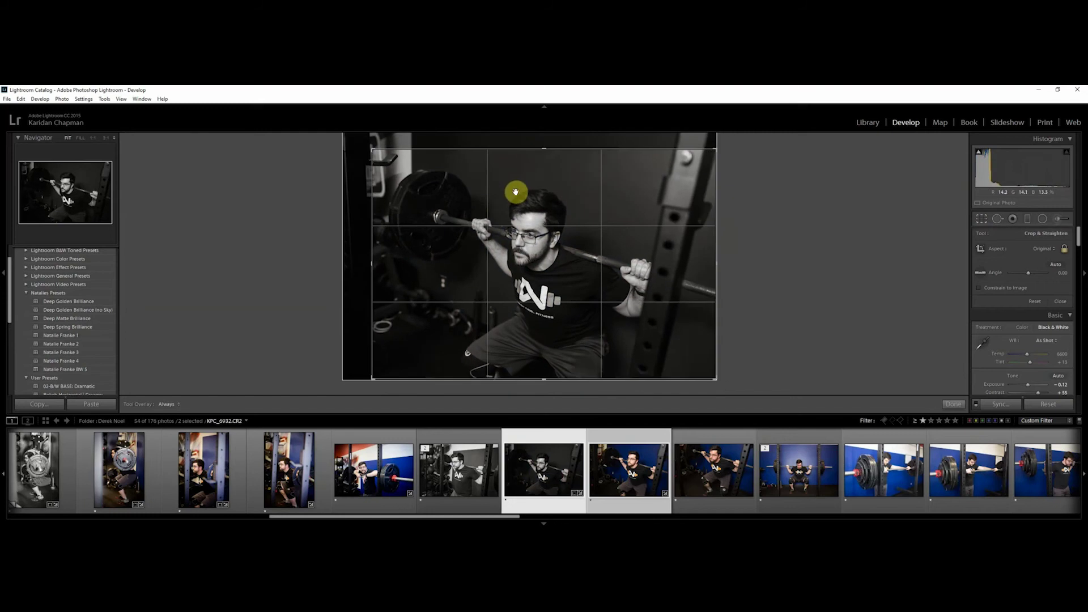
key("Return")
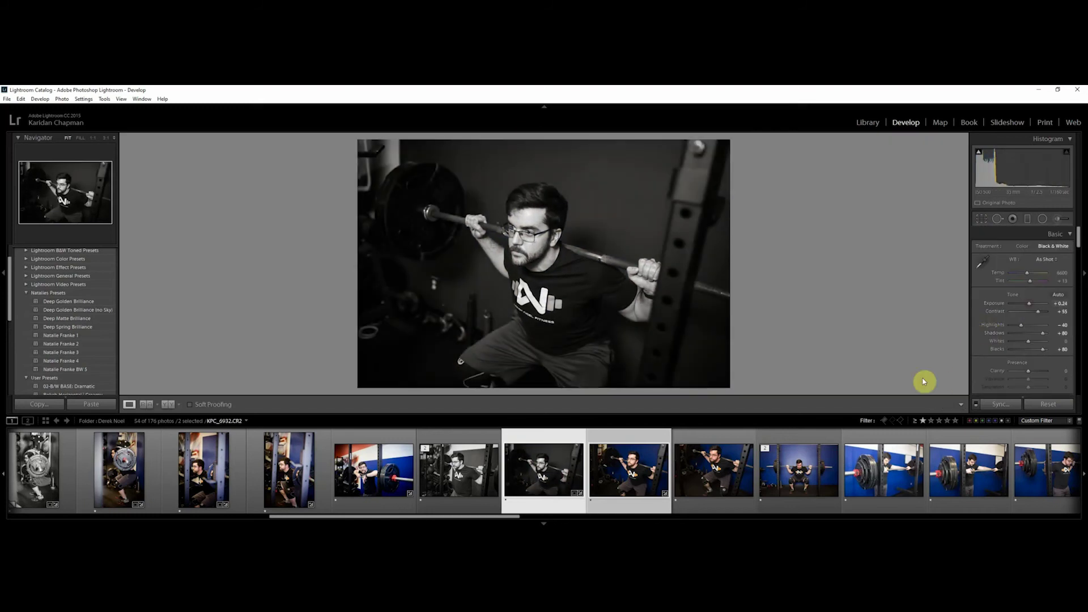
Remove the star rating from KPC_6937.CR2 and crop the thin light strip off the upper edge of KPC_6942-Edit.tif.
left_click(724, 493)
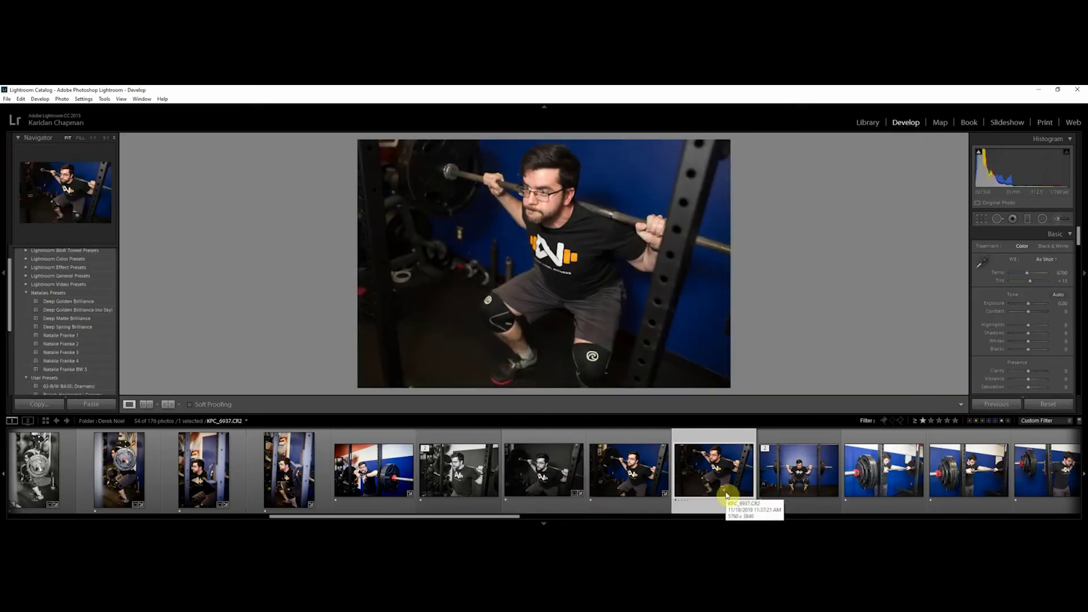
key("0")
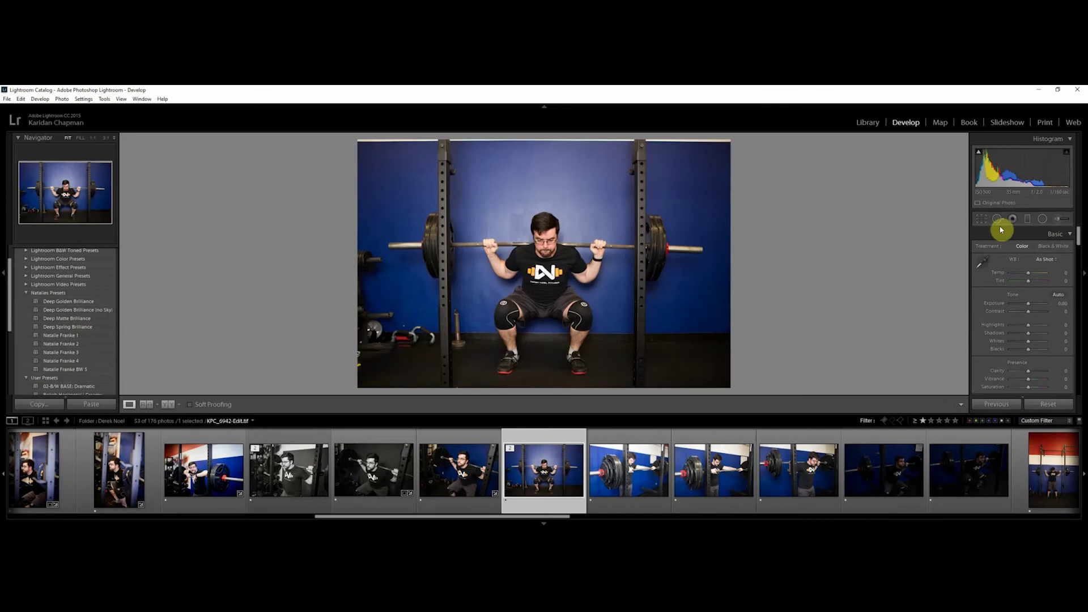
left_click(983, 219)
left_click_drag(543, 137, 543, 142)
key("Return")
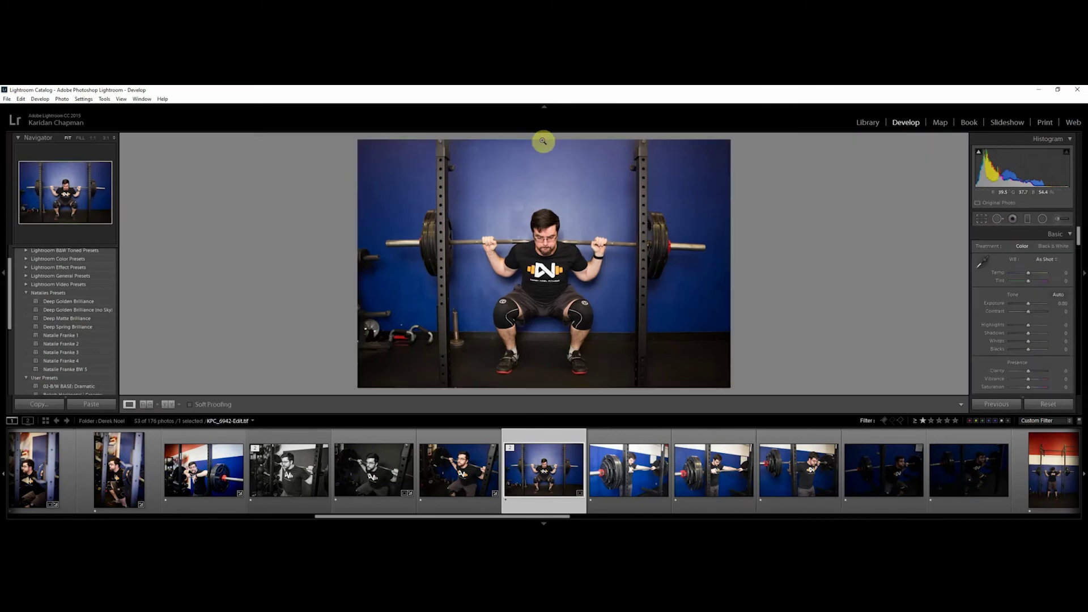
Apply the Natalie Franke BW 5 preset to KPC_6945.CR2, with exposure -0.83 and whites -29.
left_click(632, 483)
left_click(73, 369)
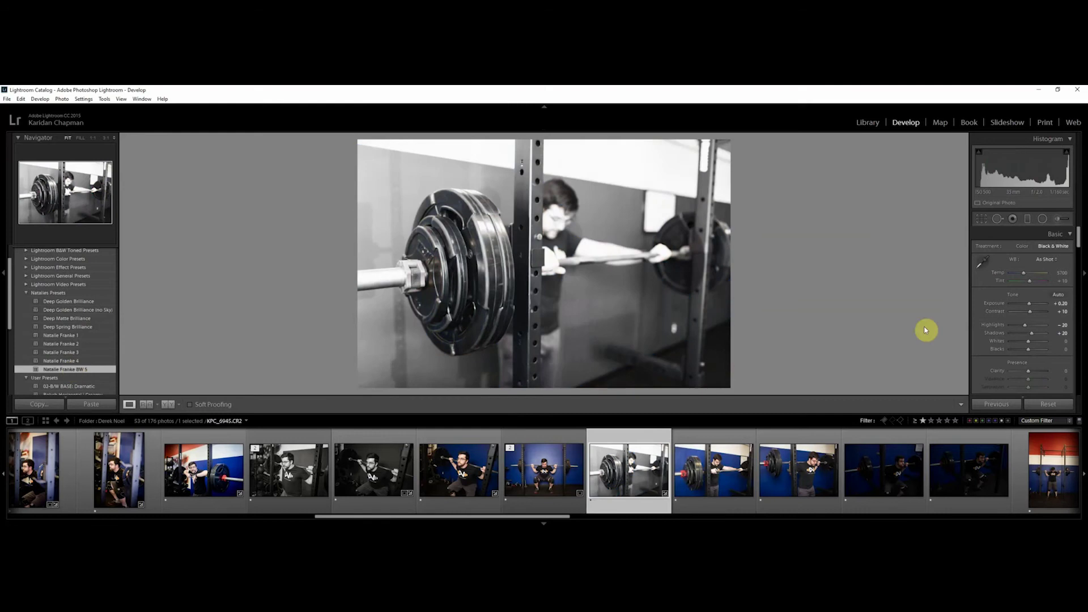
left_click_drag(1029, 304, 1029, 344)
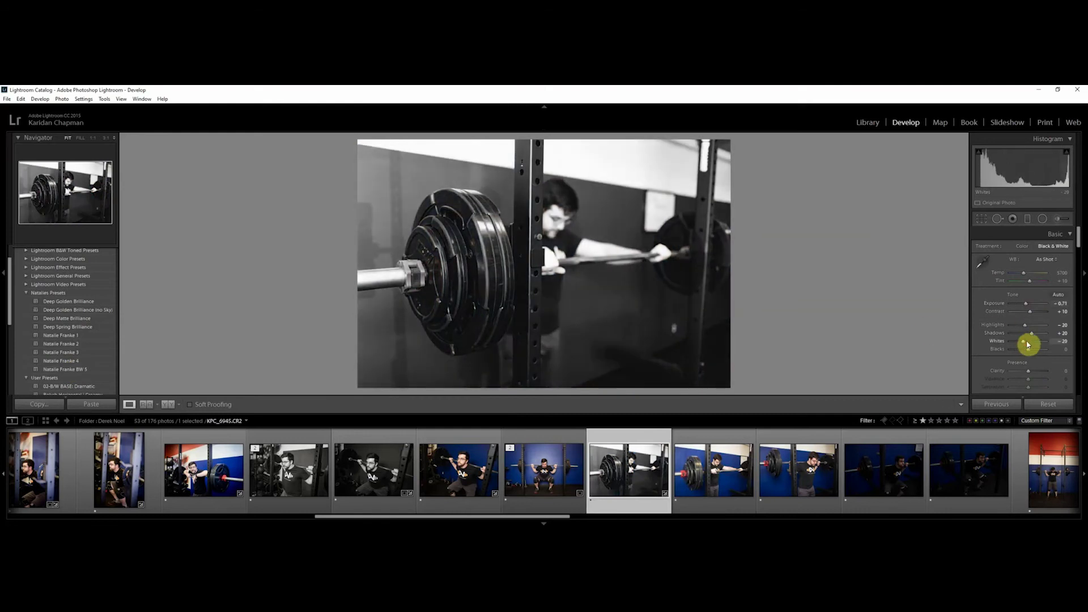
left_click_drag(1028, 306, 1026, 307)
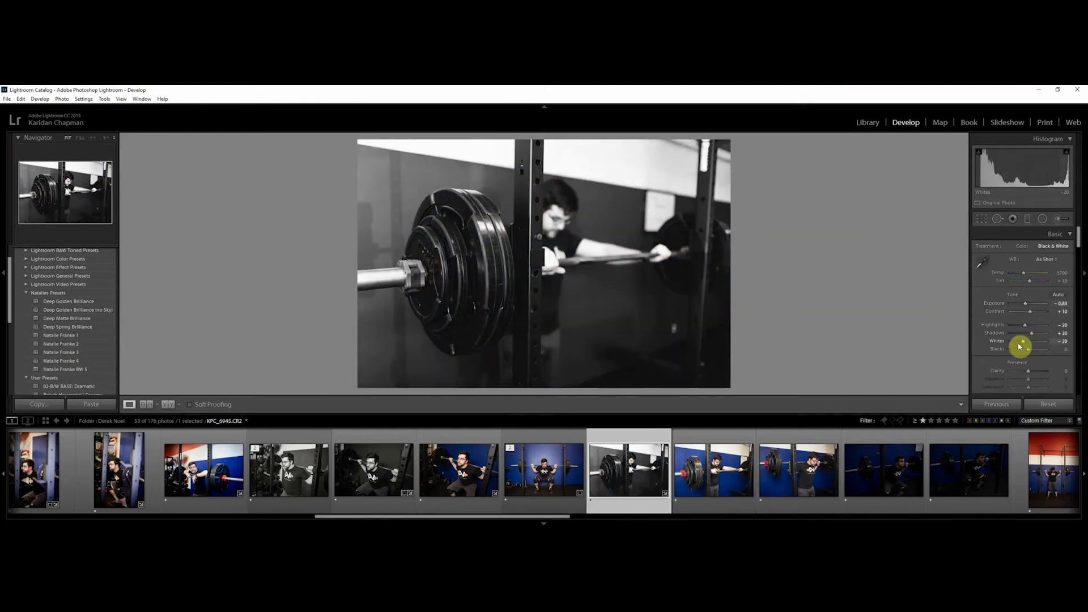
Apply the B/W BASE: Dramatic preset to KPC_6946.CR2 with blacks +68, and remove the star rating from the following colour barbell photo.
left_click(736, 479)
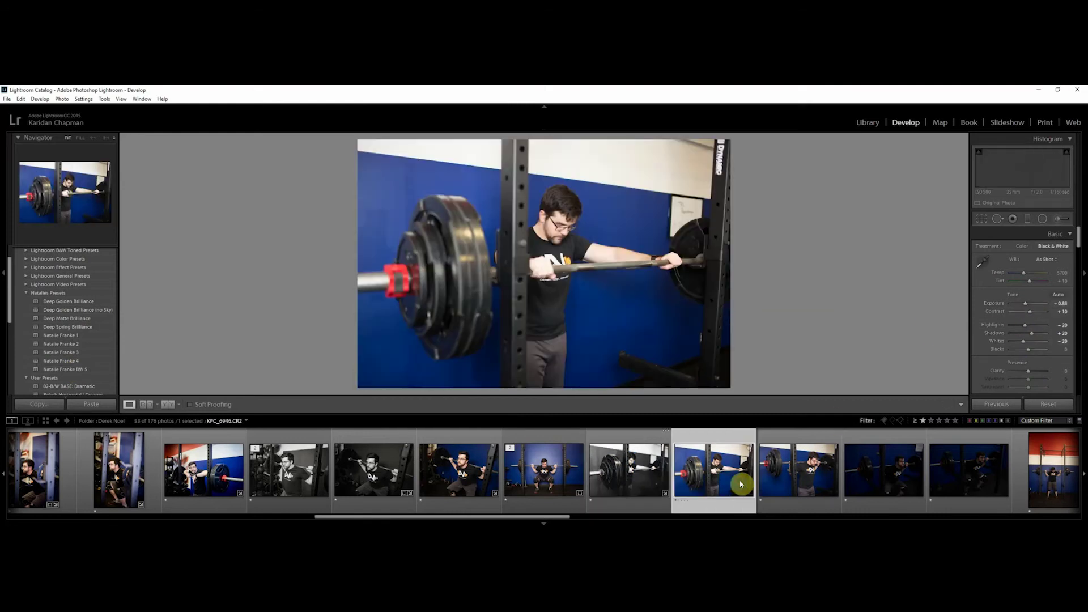
left_click(83, 388)
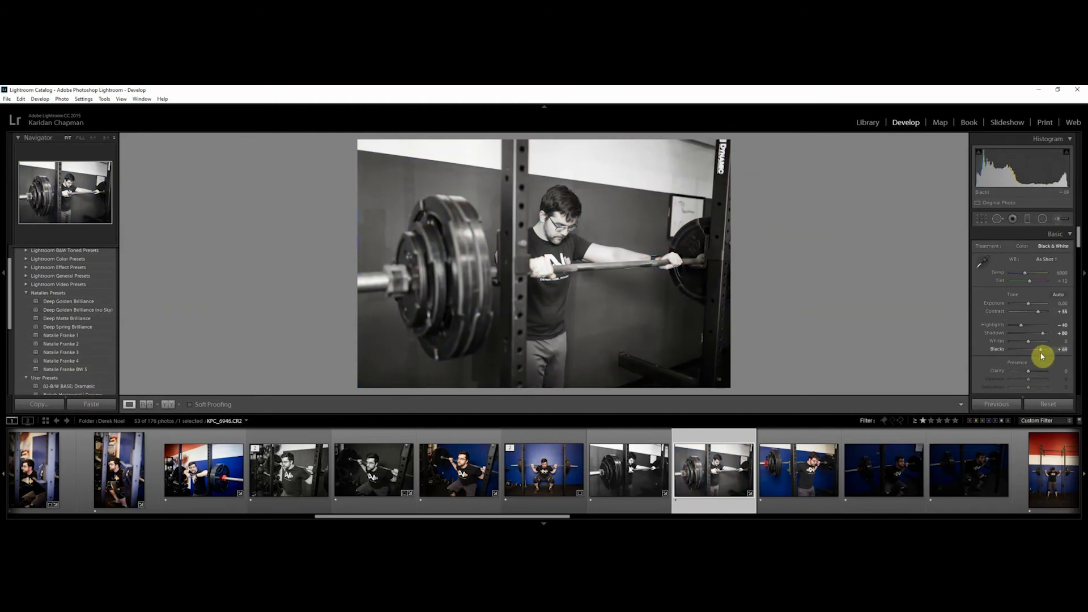
left_click(771, 481)
key("0")
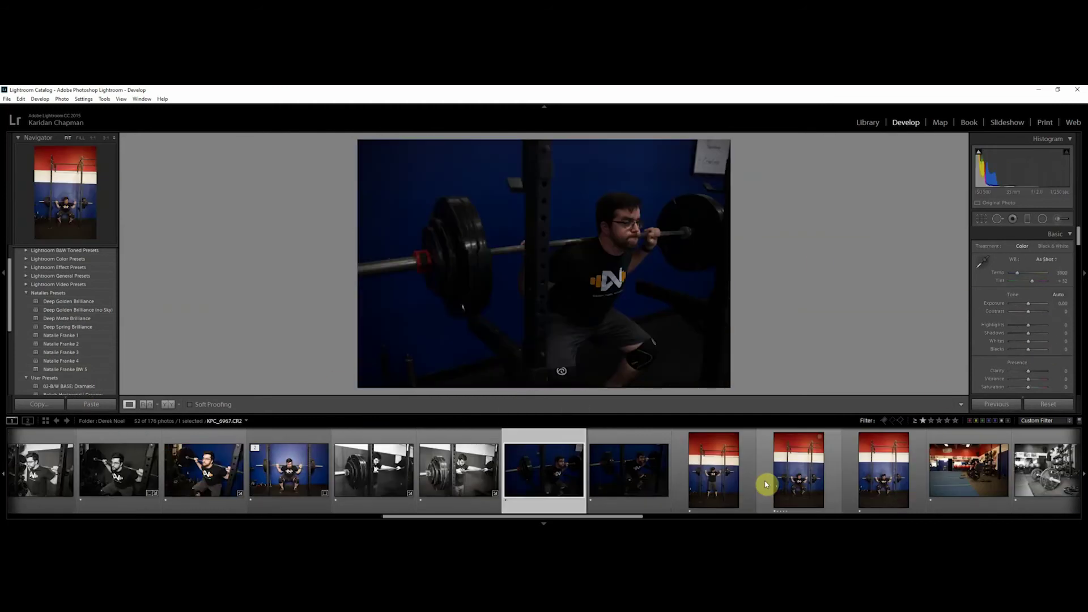
Brighten dark squat photo KPC_6951.CR2 with exposure +1.55, highlights -21 and shadows +24, and synchronize these settings to KPC_6954.CR2.
left_click(581, 485)
left_click_drag(1028, 304, 1028, 320)
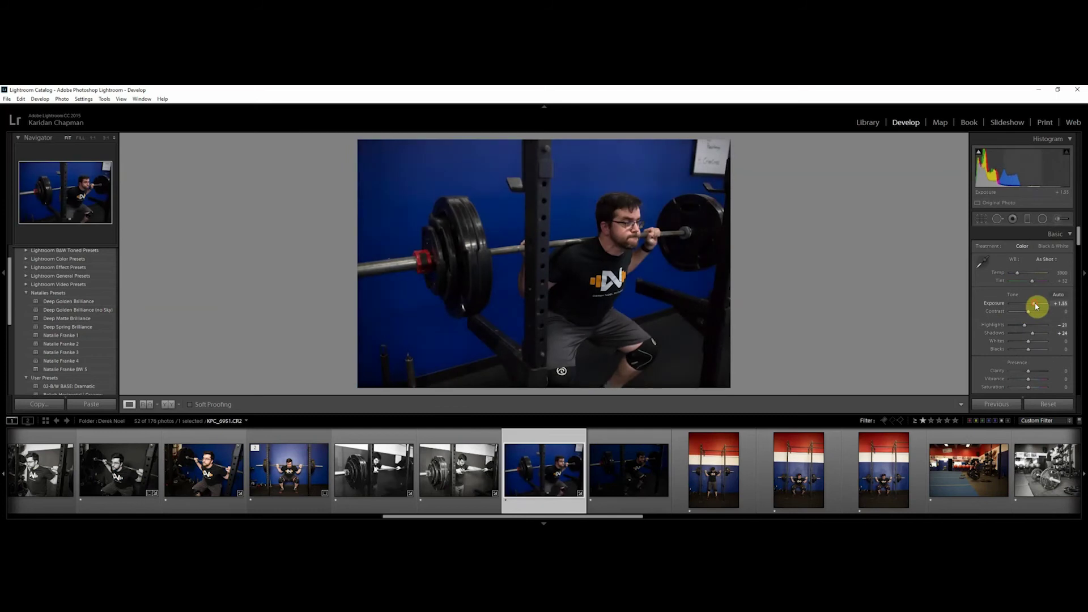
left_click(632, 471, "ctrl")
left_click(998, 404)
left_click(901, 368)
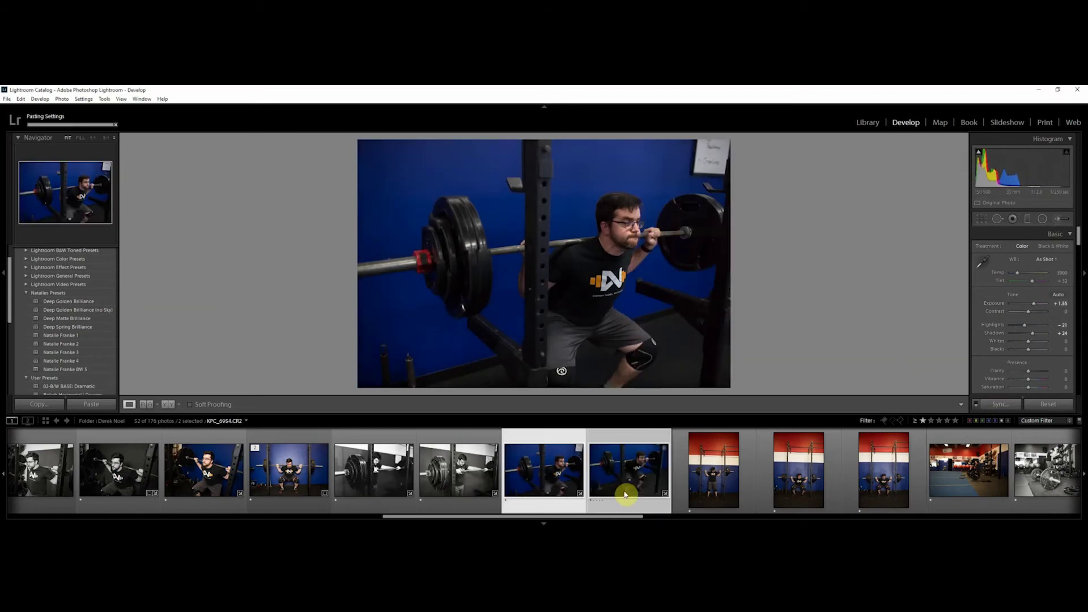
Convert KPC_6954.CR2 to black and white with the B/W BASE: Dramatic preset.
left_click(626, 495)
left_click(89, 386)
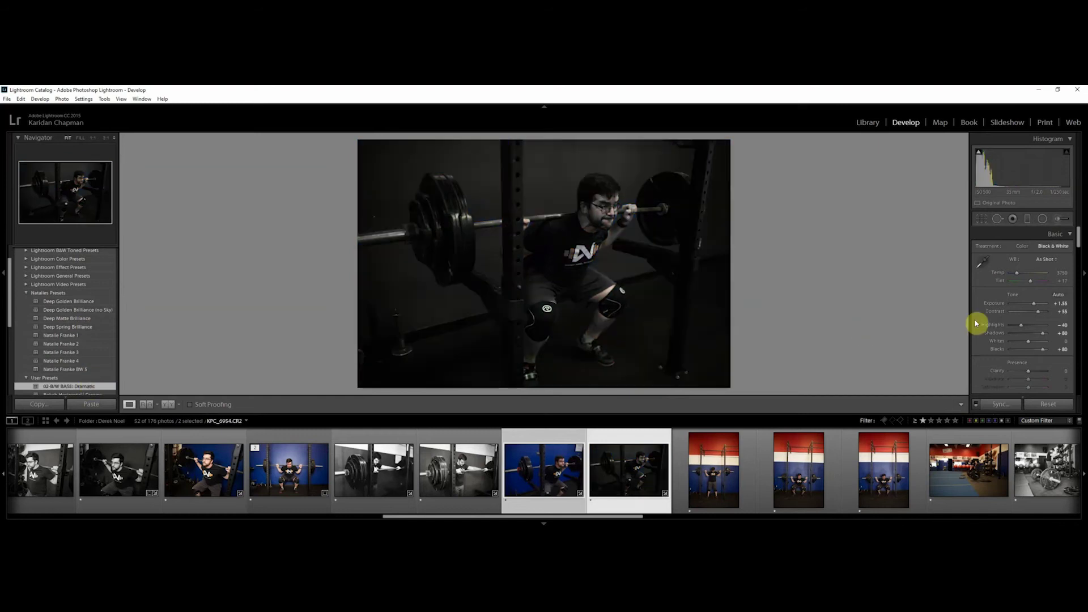
Raise the exposure of KPC_6954.CR2 to +2.14 and crop it tighter along the barbell side.
left_click_drag(1034, 303, 1038, 307)
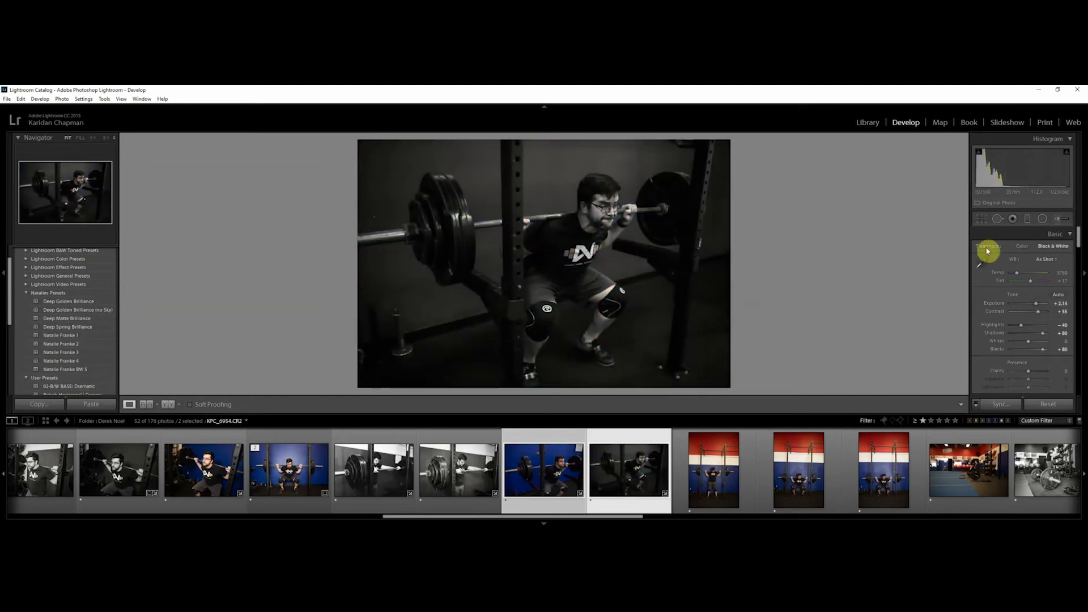
key("r")
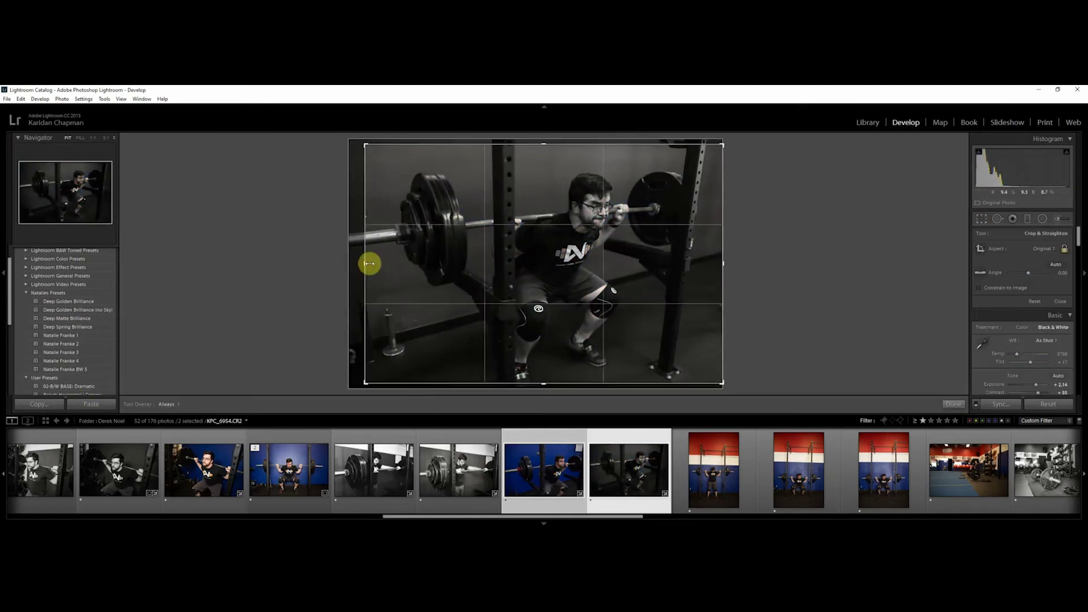
left_click_drag(369, 263, 418, 266)
key("Return")
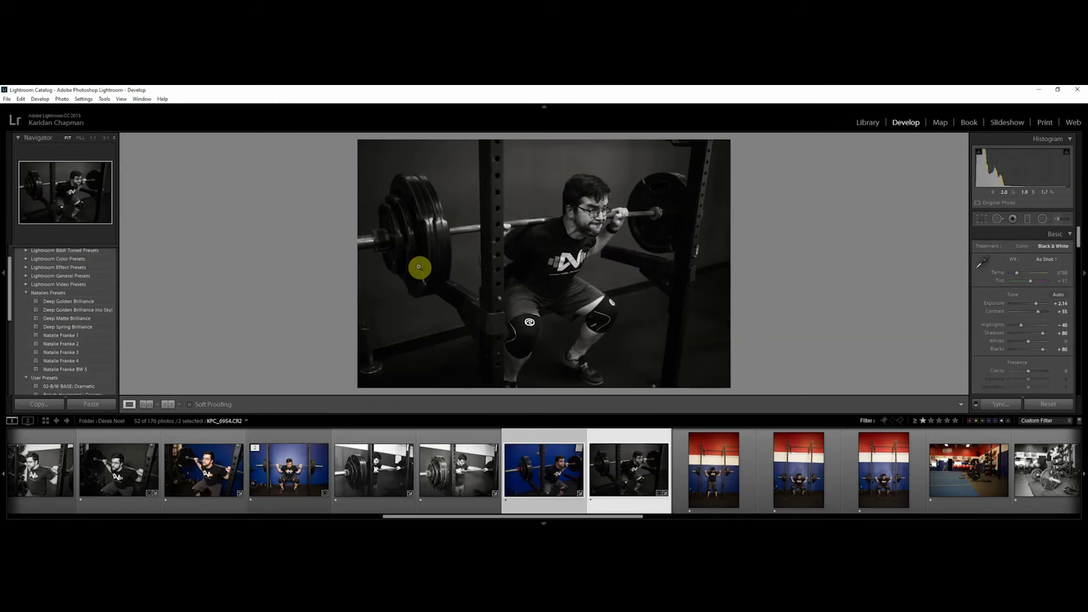
Straighten the standing rack photo KPC_6963.CR2 with an angle correction and the Vertical Upright transform.
left_click(706, 481)
key("r")
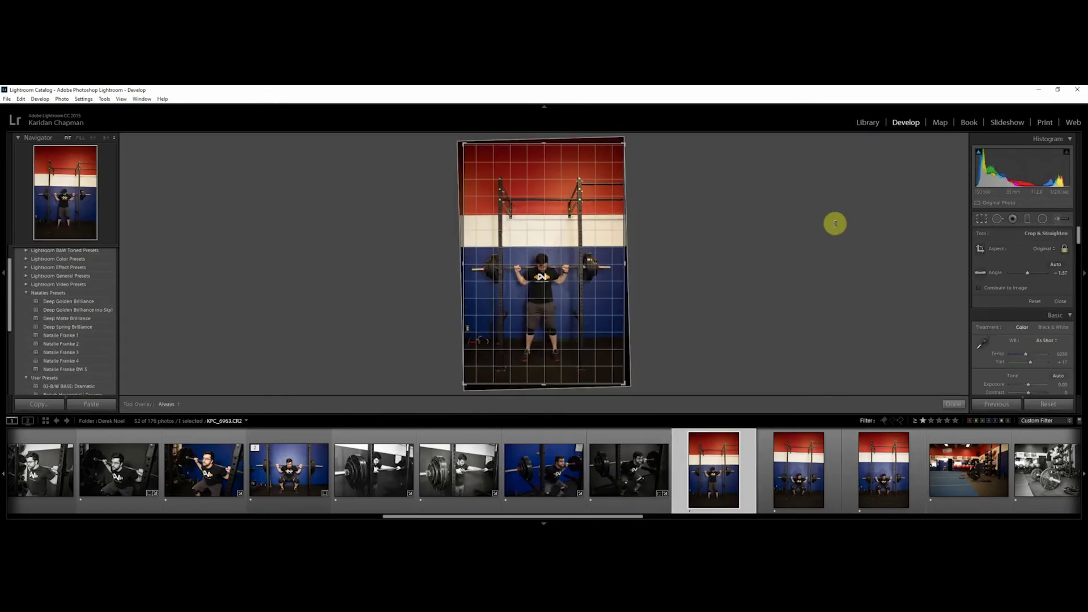
key("Escape")
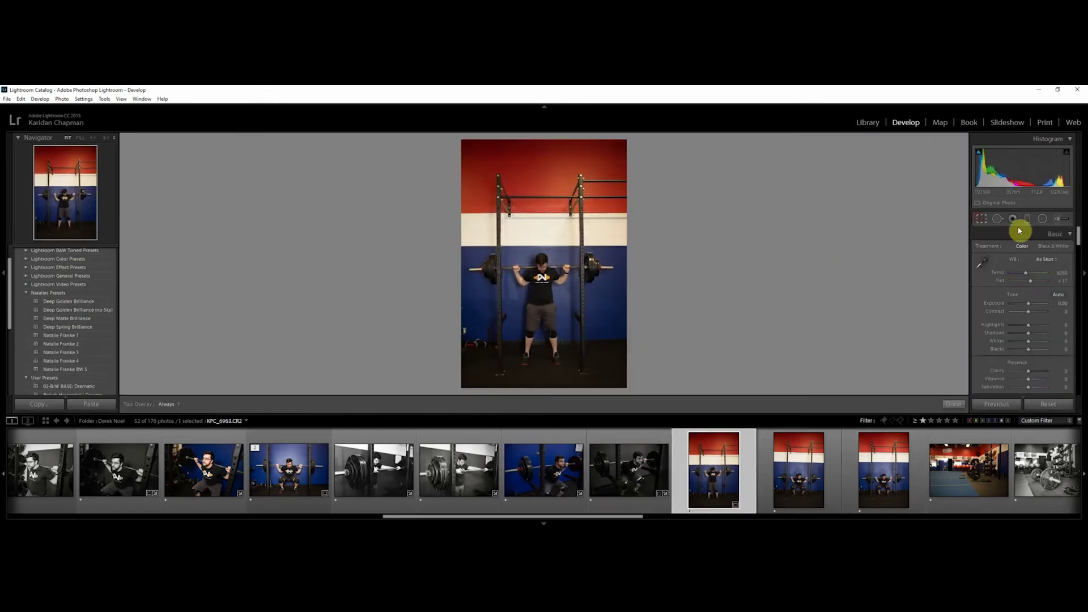
left_click_drag(1079, 235, 1076, 365)
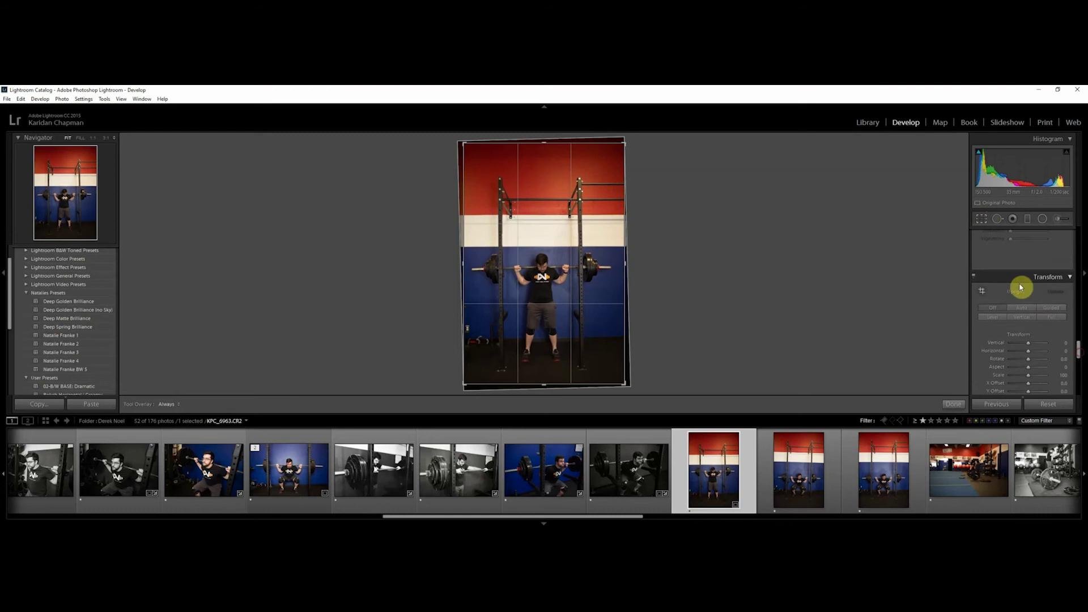
left_click(1023, 315)
left_click(948, 406)
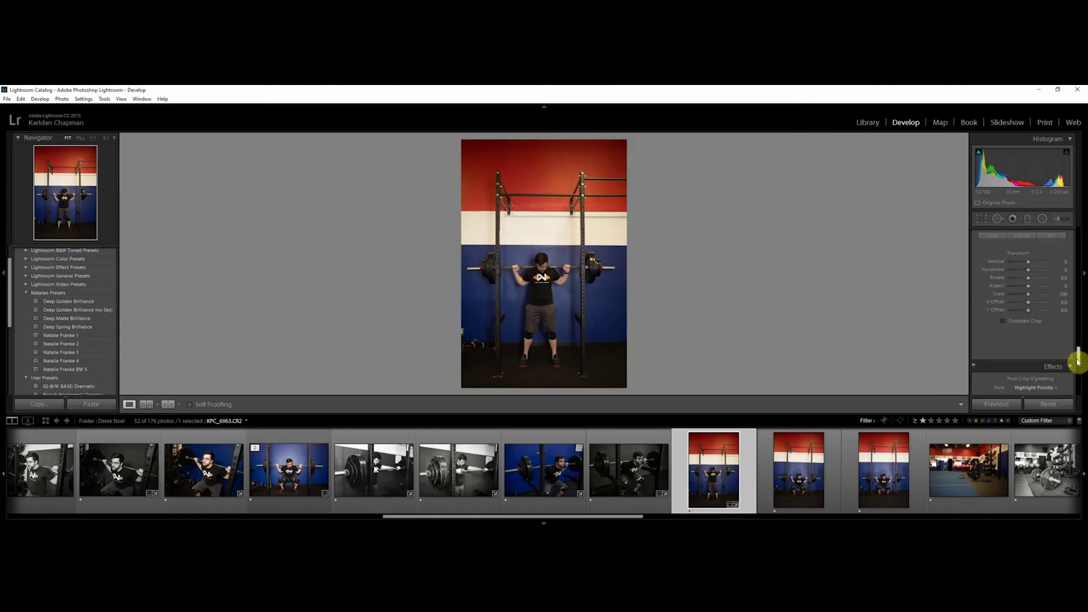
White-balance KPC_6963.CR2 from the white wall stripe, set shadows to +24, and synchronize these settings to the next two rack photos.
left_click_drag(1078, 363, 1079, 239)
left_click(983, 262)
left_click(593, 229)
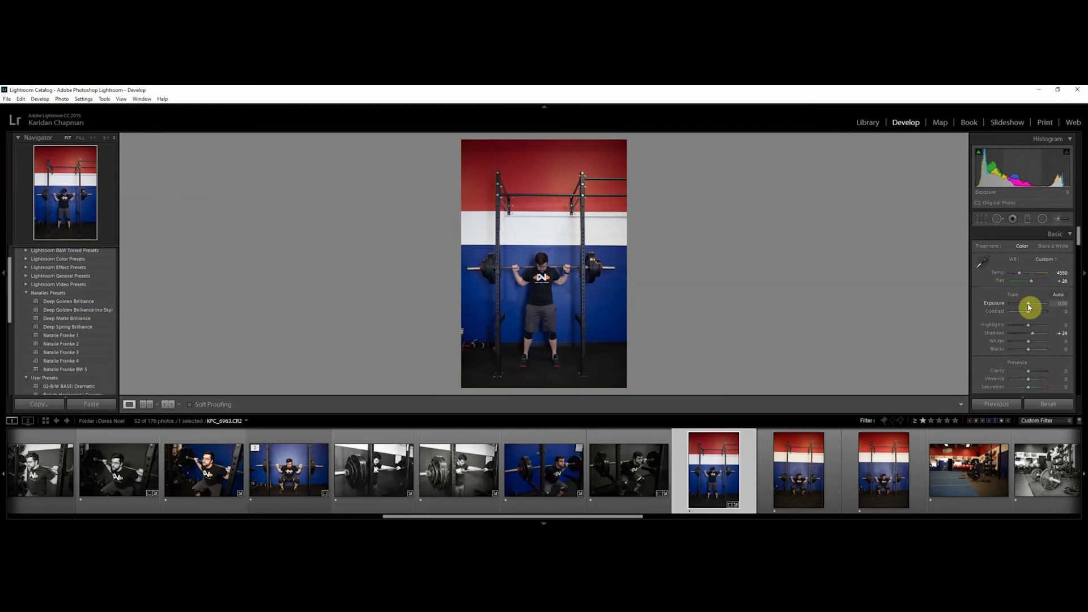
left_click(997, 408)
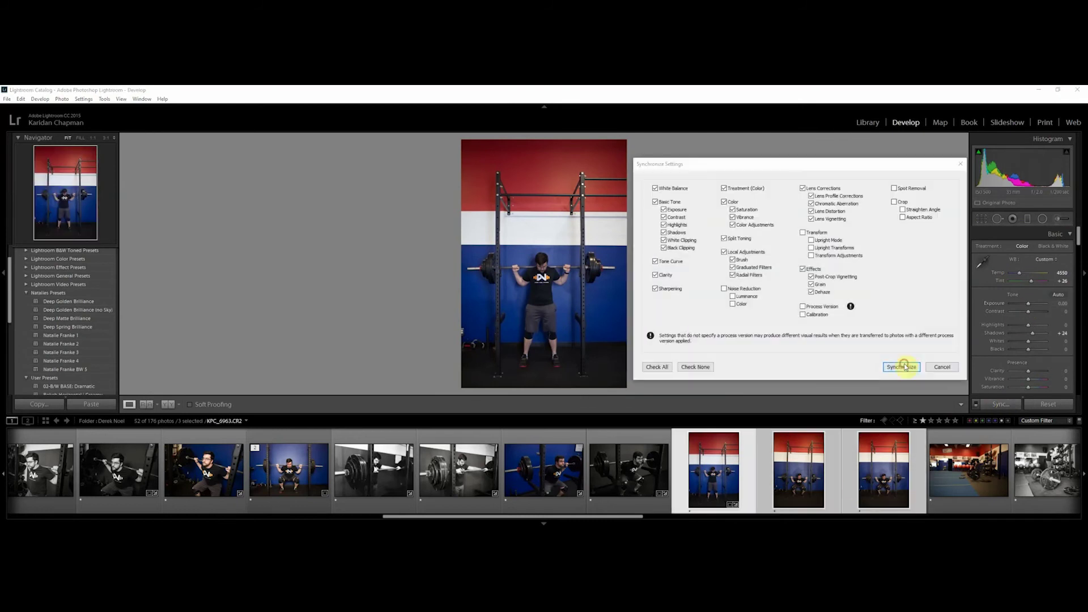
left_click(904, 365)
Straighten the two rack squat photos KPC_6967.CR2 and KPC_6969.CR2.
left_click(806, 469)
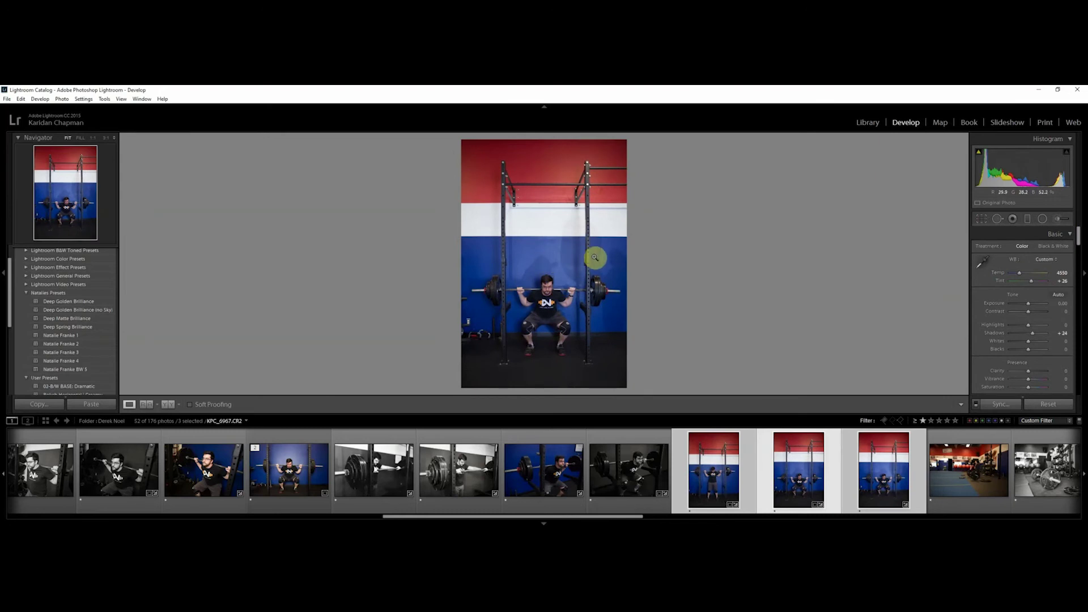
left_click(873, 491)
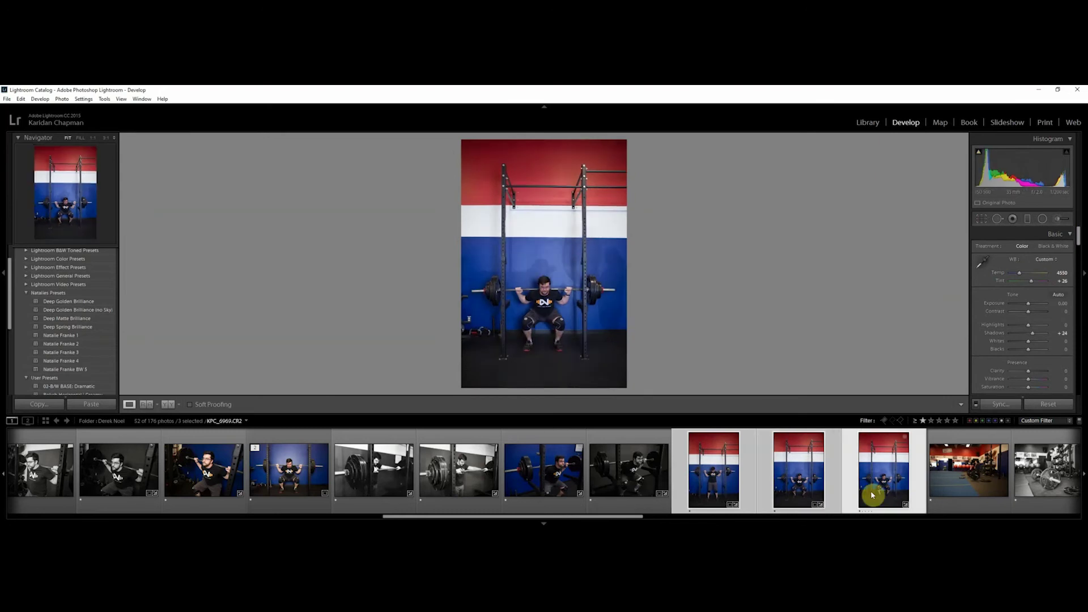
key("r")
key("r")
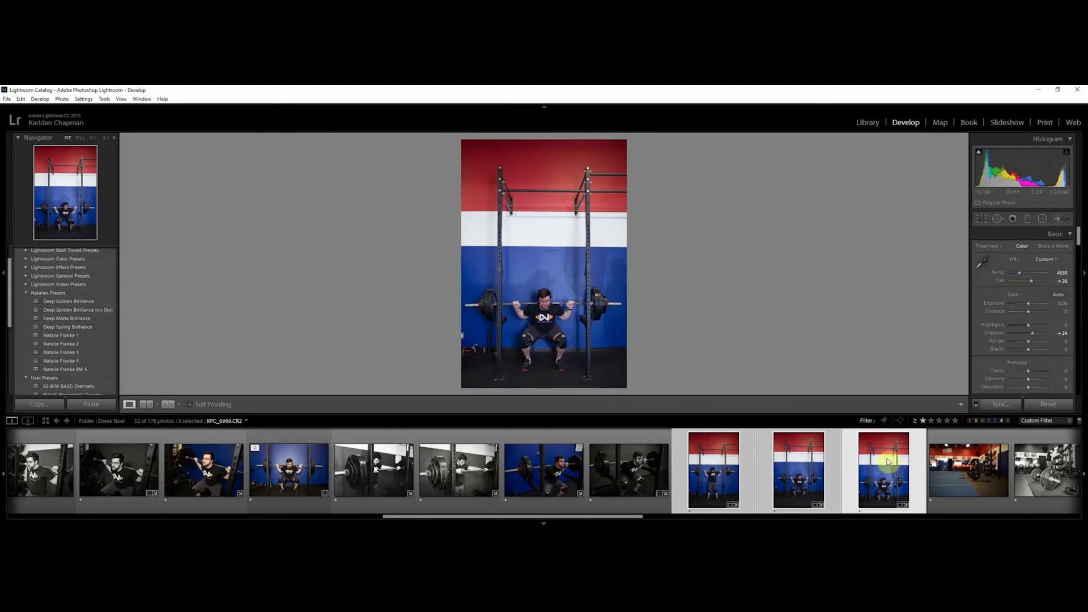
Compare the two similar rack squat photos and remove the star rating from KPC_6967.CR2.
key("Left")
key("Left")
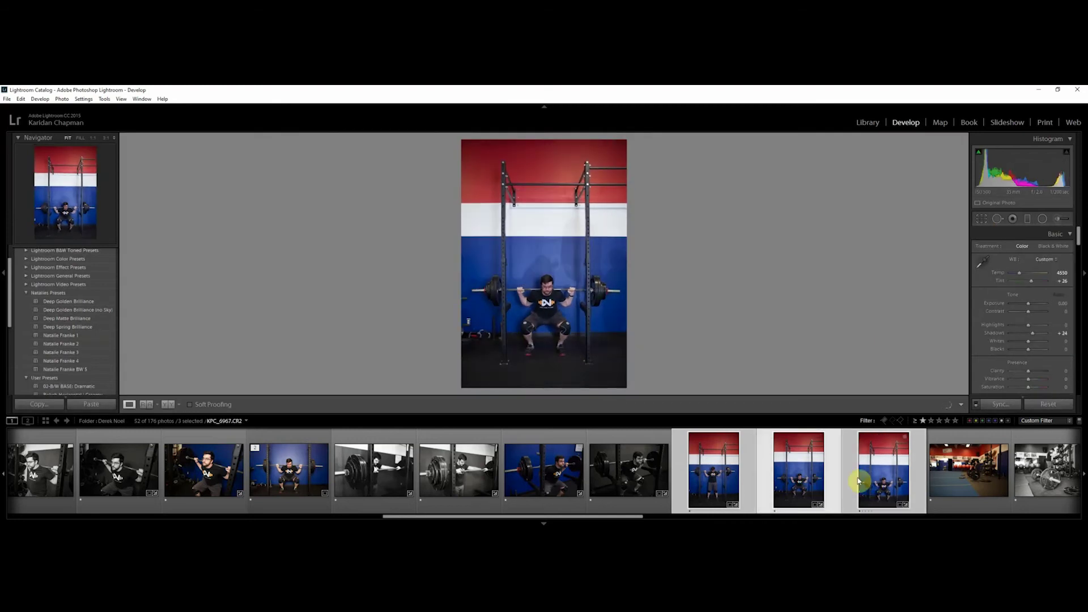
left_click(862, 478)
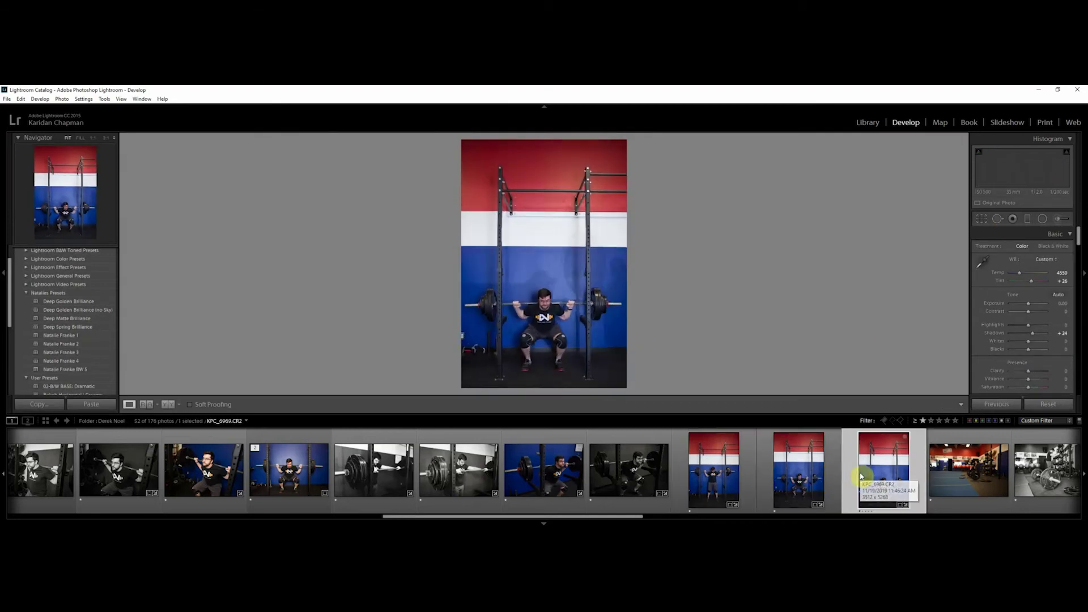
key("0")
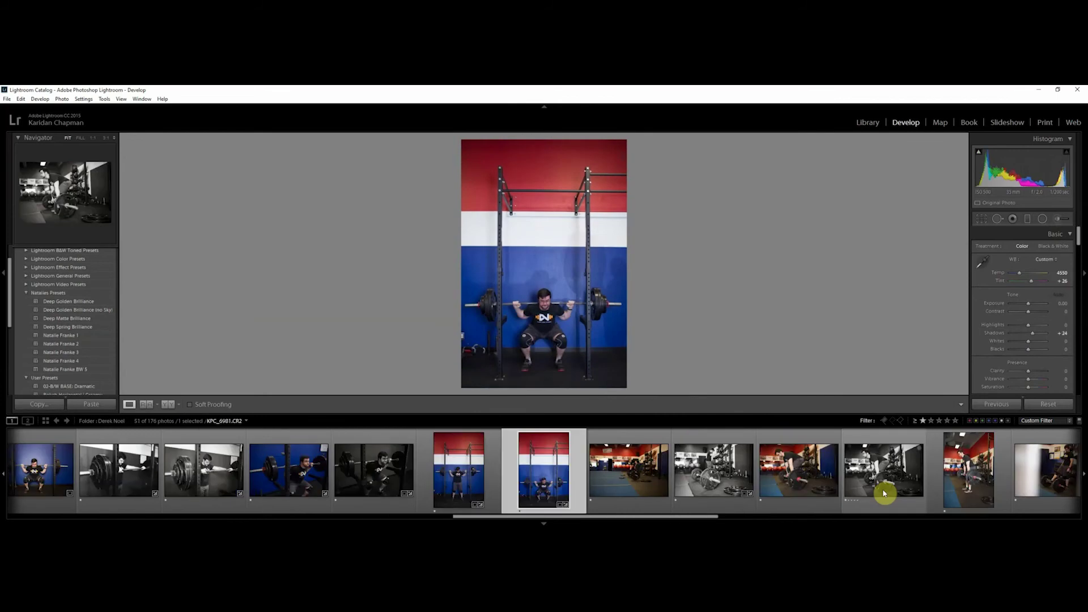
Crop KPC_6975.CR2 slightly tighter, convert it with the B/W BASE: Dramatic preset, and set exposure to +0.48.
left_click(644, 486)
key("r")
left_click_drag(544, 394, 555, 369)
key("Return")
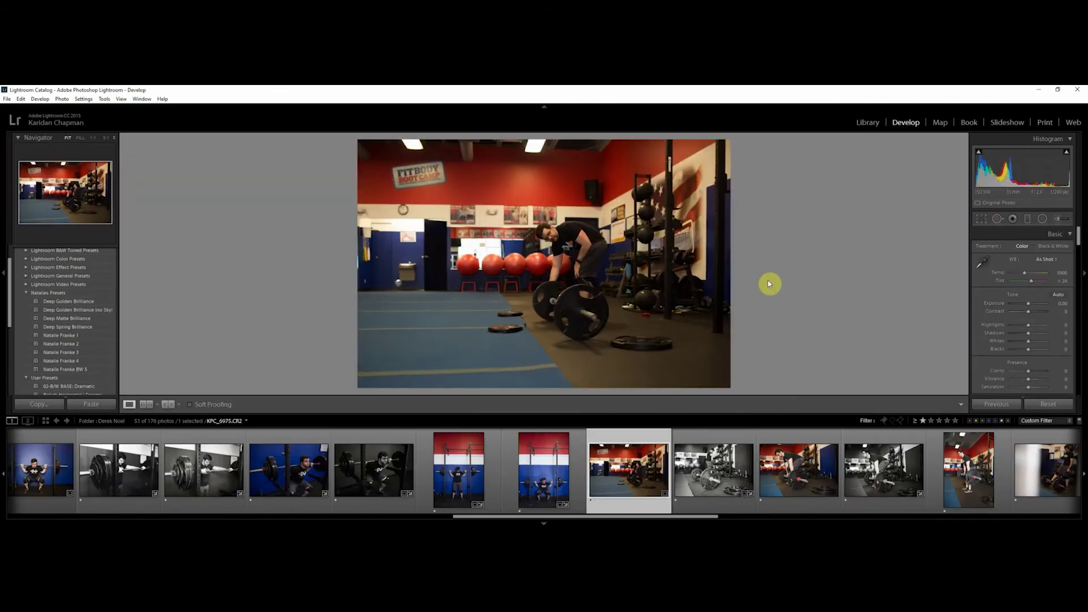
left_click(94, 389)
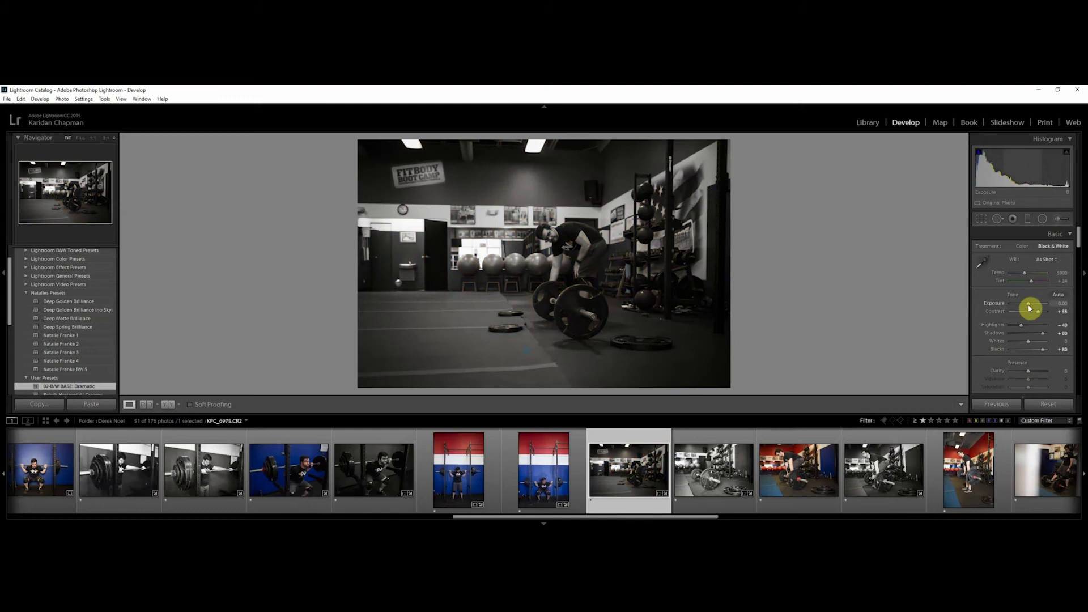
Add a radial filter around the lifter in KPC_6975.CR2 with an inverted mask, contrast 22 and lowered blacks.
left_click(1042, 219)
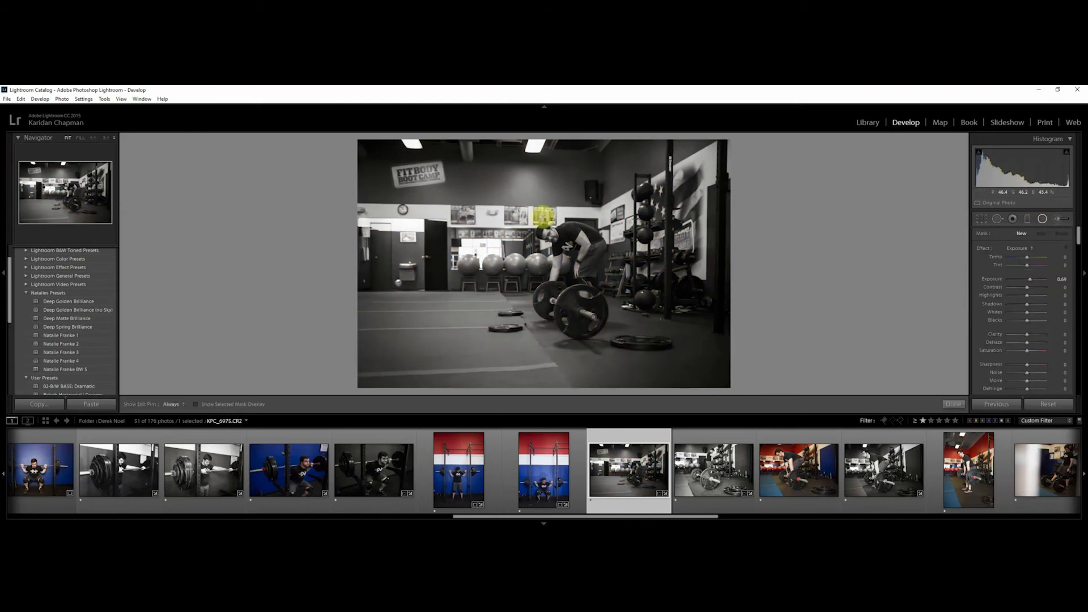
left_click_drag(553, 235, 571, 299)
left_click_drag(559, 236, 565, 257)
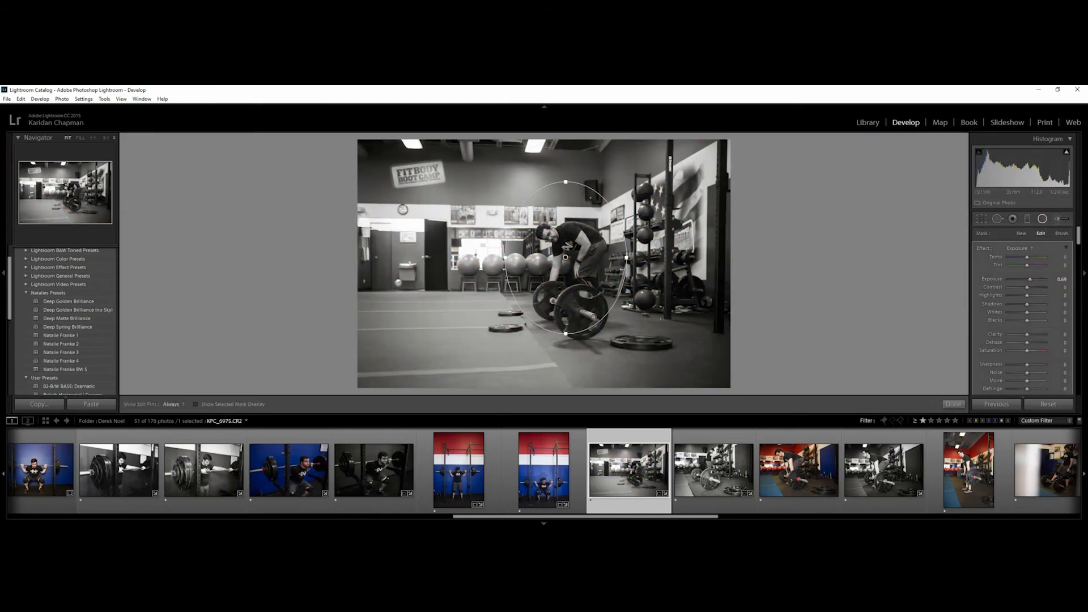
scroll(1080, 251, "down", 3)
left_click(1007, 342)
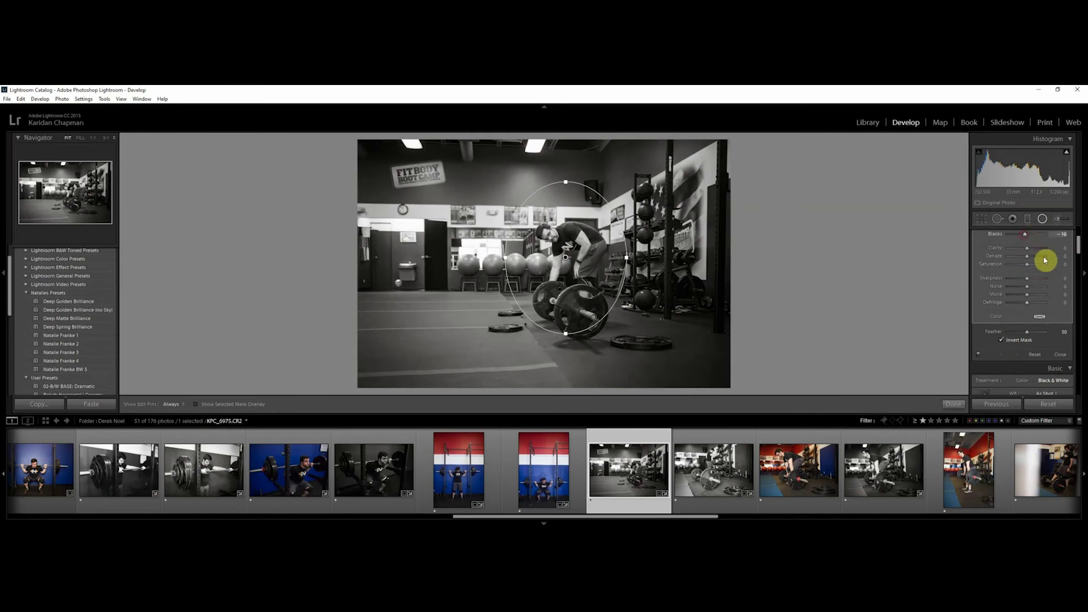
scroll(1079, 251, "up", 2)
left_click(1031, 237)
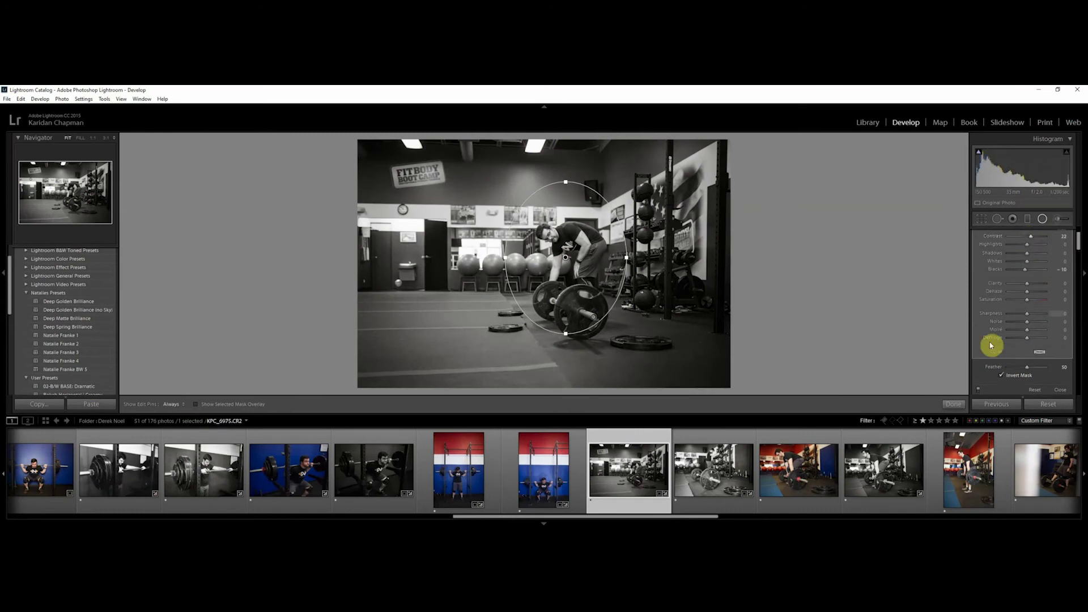
left_click(953, 404)
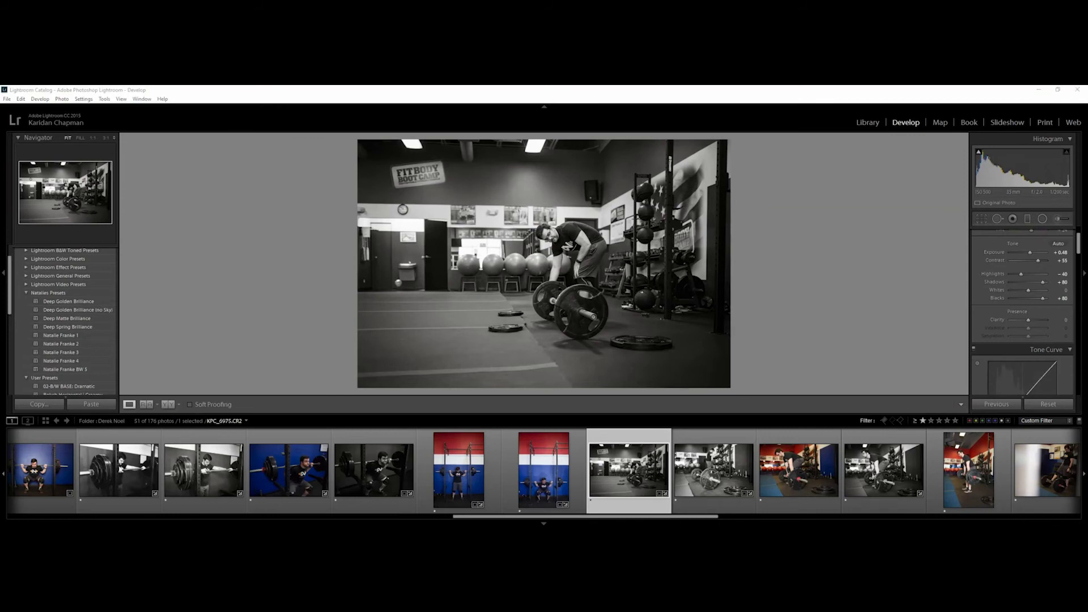
right_click(644, 484)
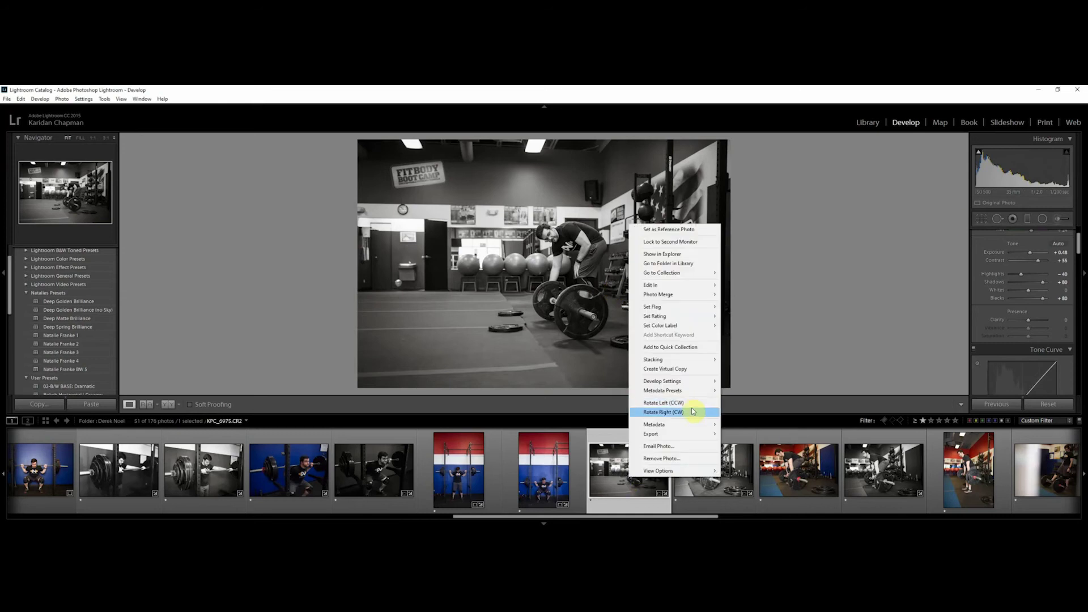
left_click(682, 285)
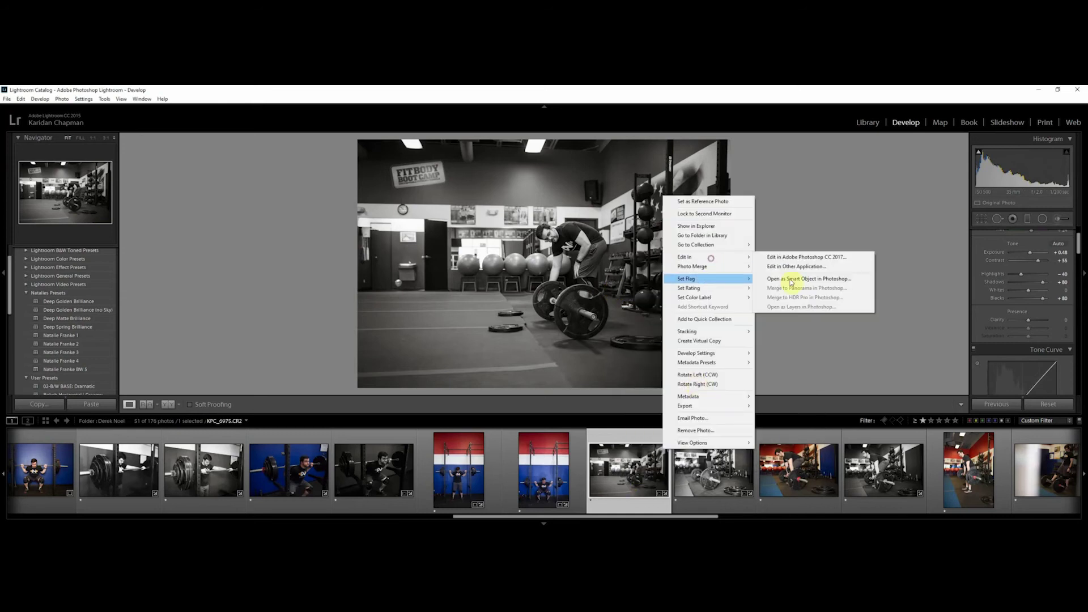
left_click(716, 481)
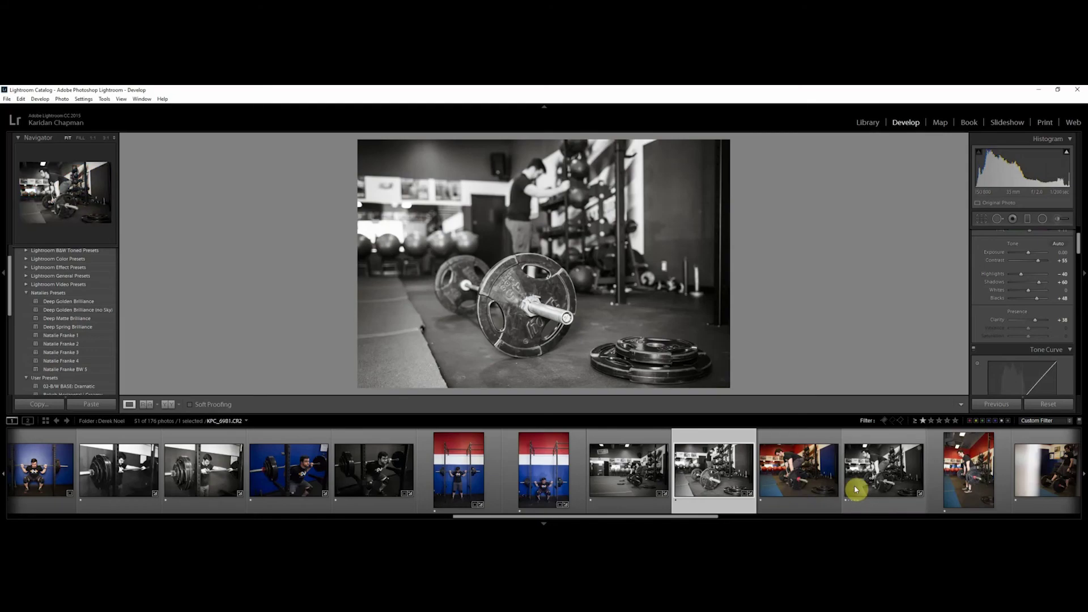
Copy the develop settings from rack squat photo KPC_6969.CR2 and paste them onto colour deadlift photo KPC_6979.CR2.
left_click(818, 486)
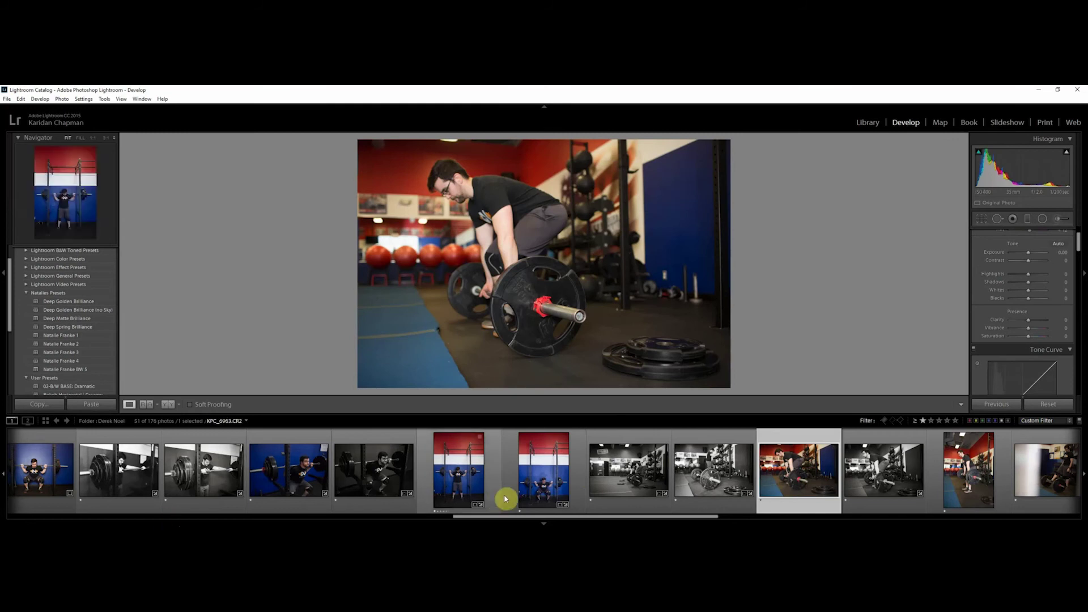
left_click(539, 487)
left_click(38, 405)
left_click(901, 363)
left_click(799, 471)
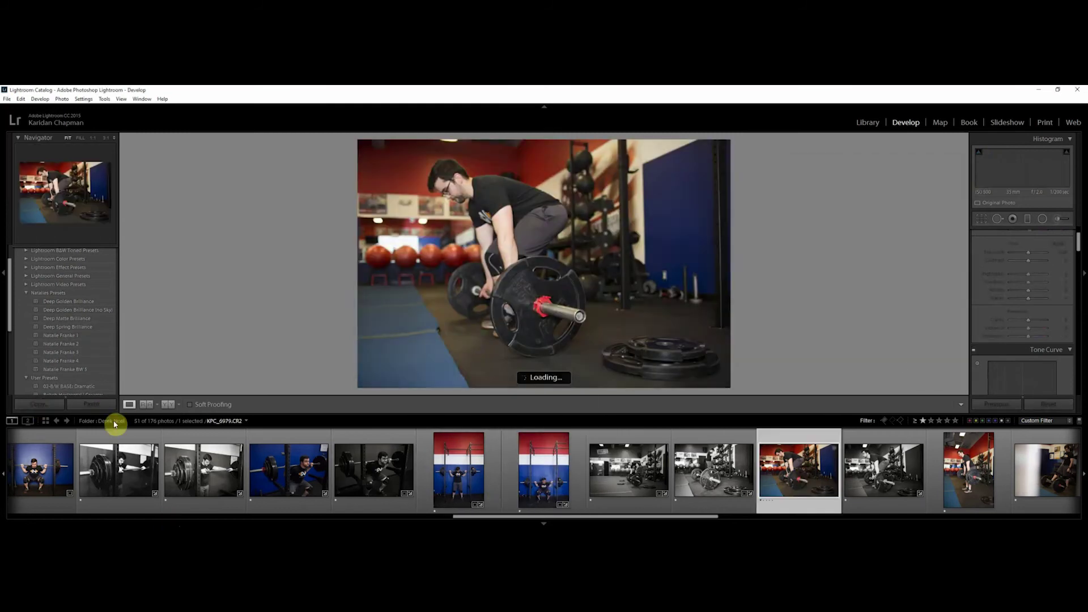
left_click(93, 404)
Warm the temperature of KPC_6979.CR2 to 4738 and lower its blacks to -19.
scroll(1078, 247, "up", 2)
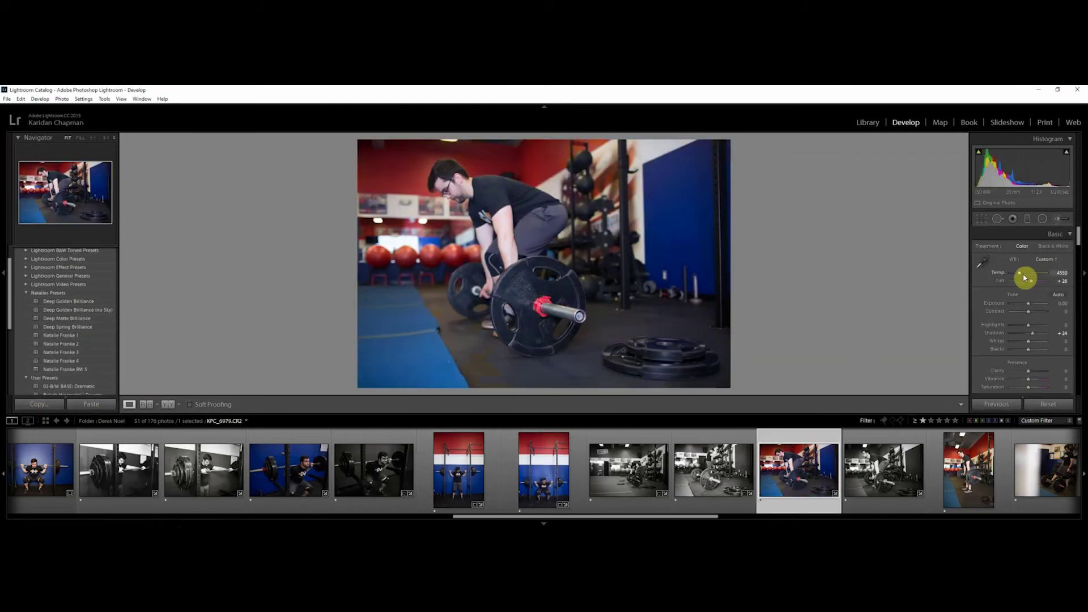
left_click_drag(1025, 276, 1021, 276)
left_click_drag(1030, 350, 1027, 353)
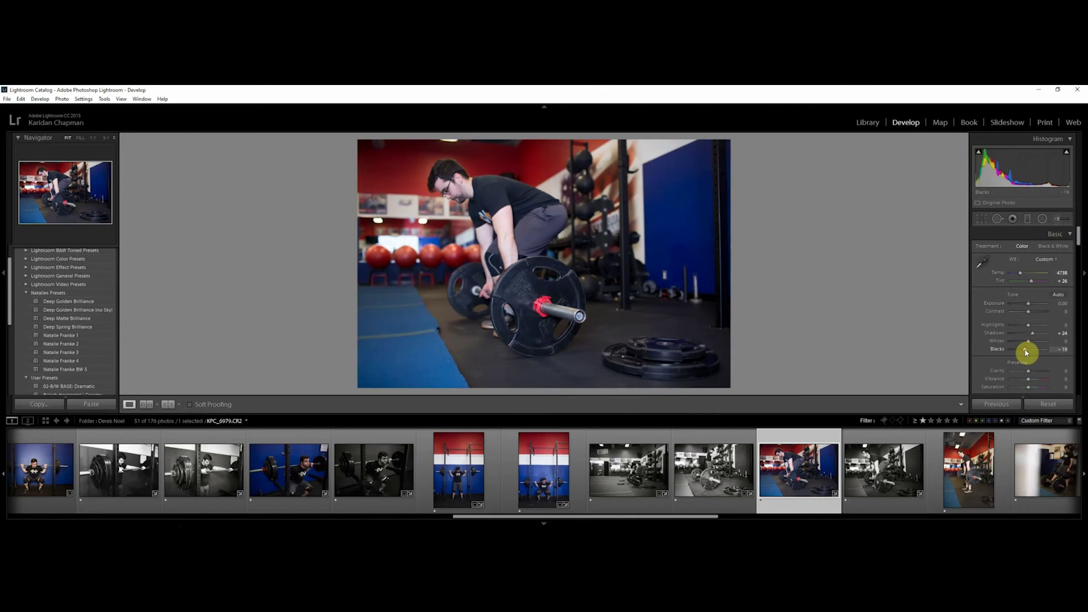
Reduce the orange saturation of KPC_6979.CR2 to -20 and set its vibrance to +10.
scroll(1079, 244, "down", 3)
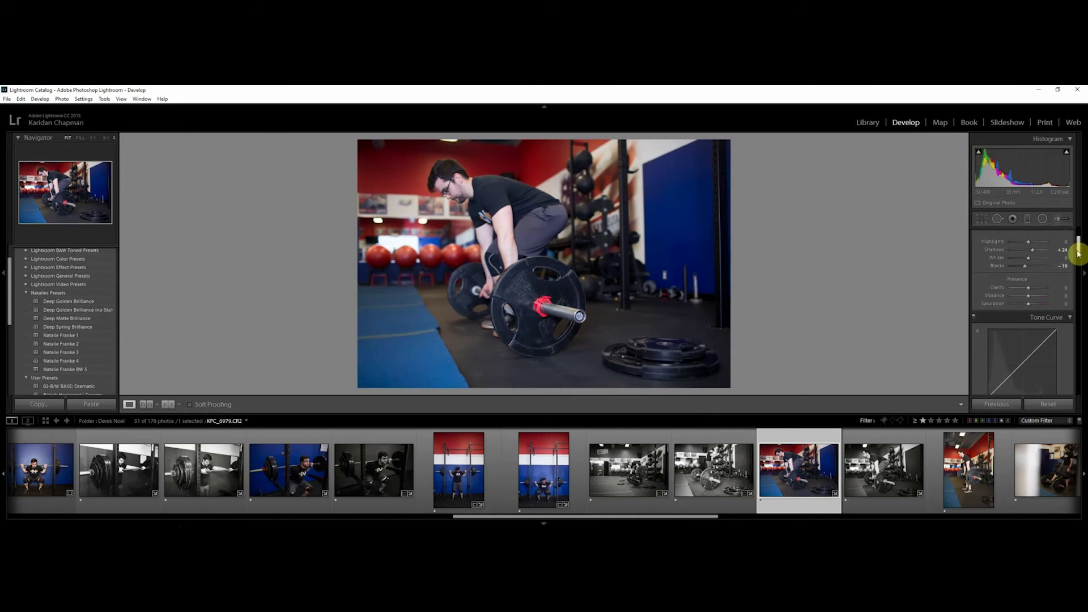
left_click_drag(1080, 250, 1076, 280)
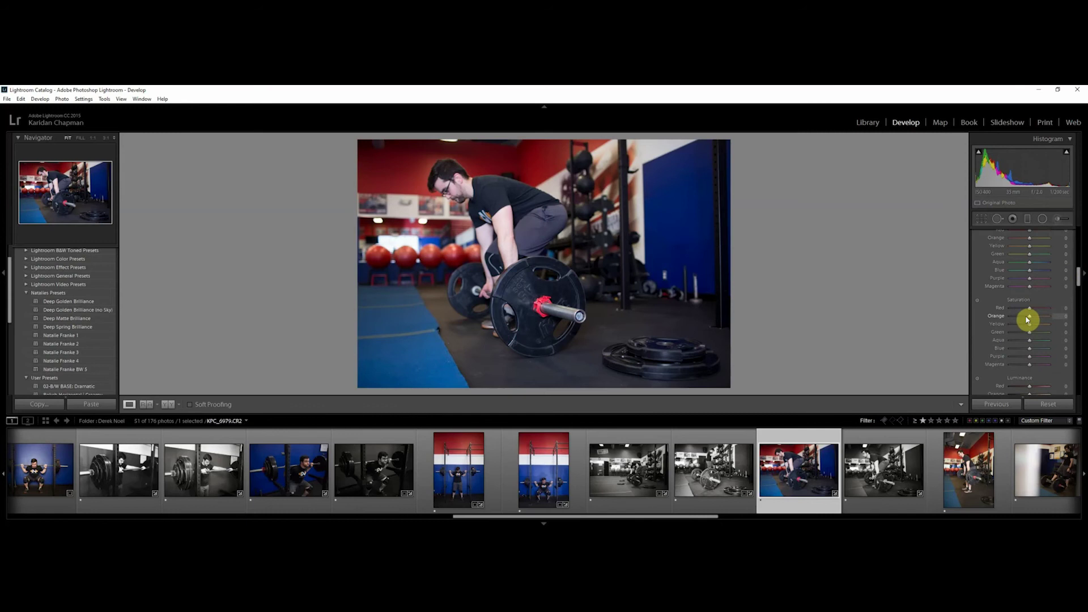
left_click_drag(1079, 279, 1079, 286)
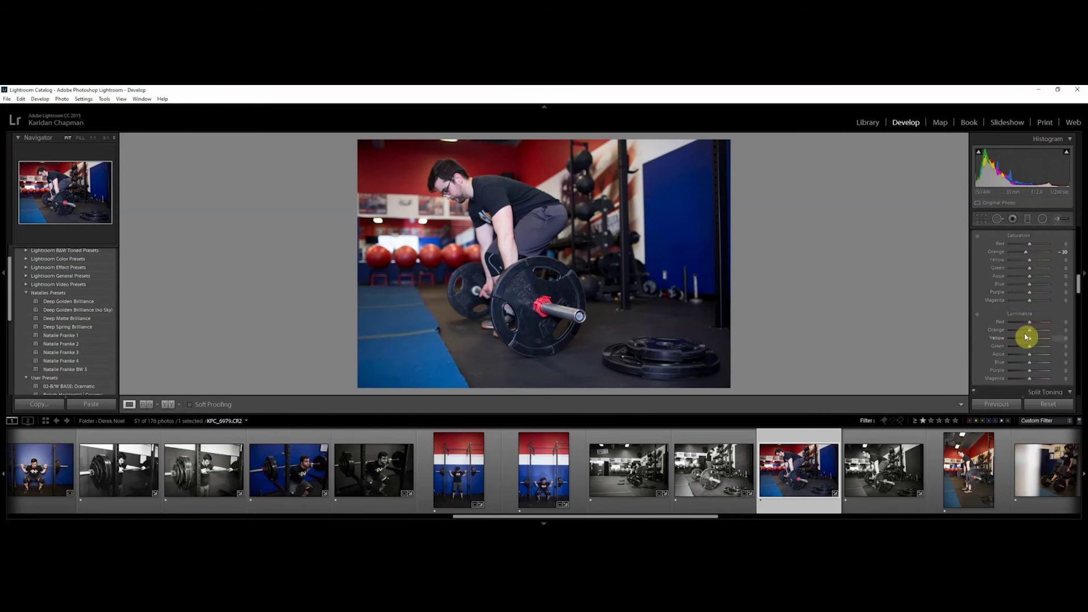
scroll(1037, 286, "up", 10)
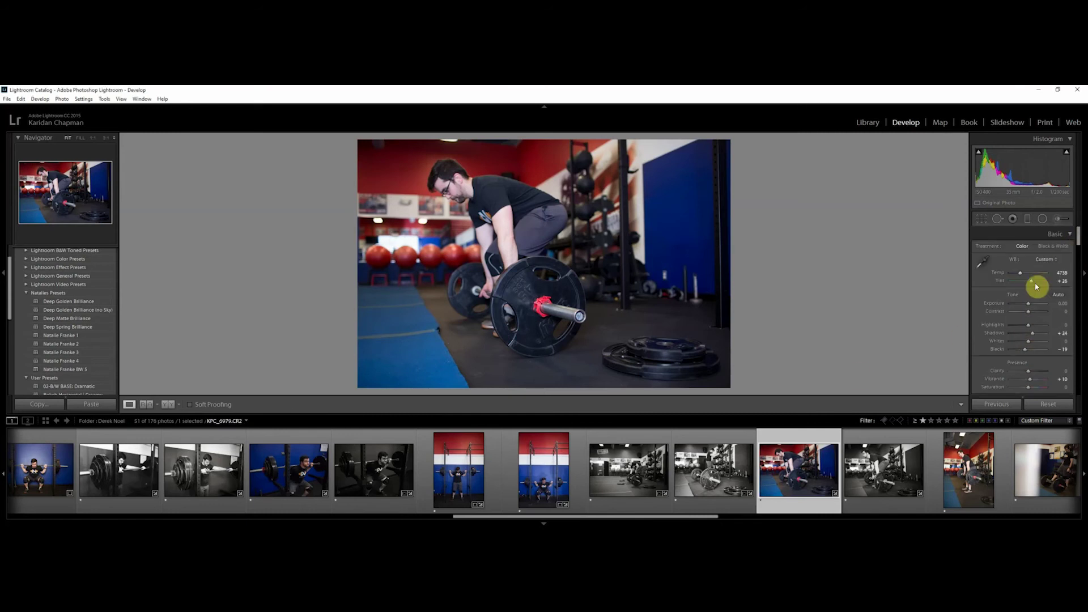
Set the temperature of KPC_6979.CR2 to 4876 and copy its develop settings onto the vertical deadlift photo KPC_6983.CR2.
left_click(965, 486)
left_click(795, 469)
left_click(29, 403)
left_click(905, 368)
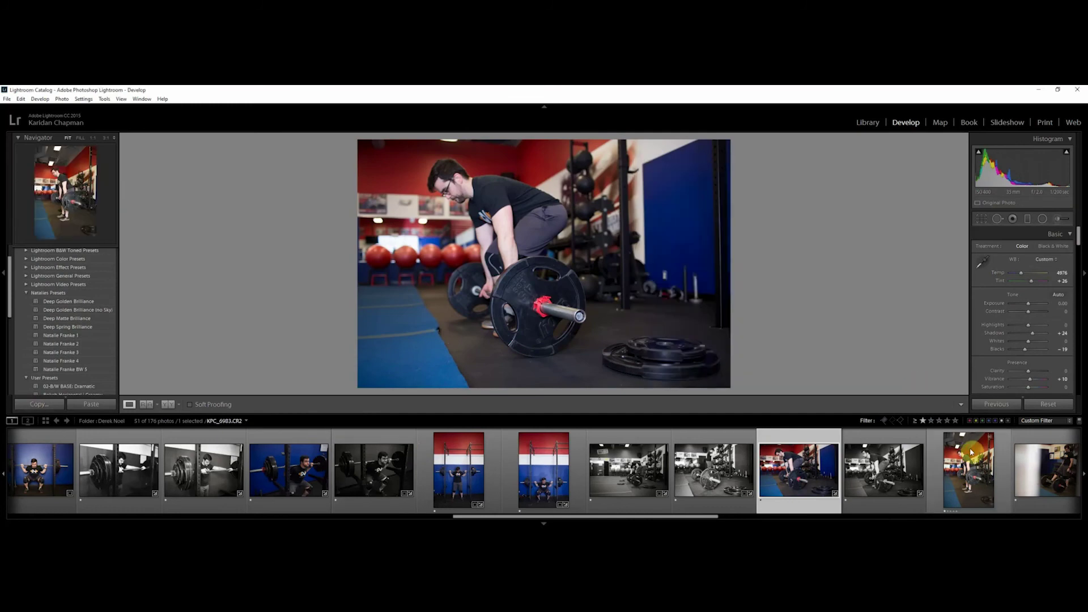
left_click(969, 469)
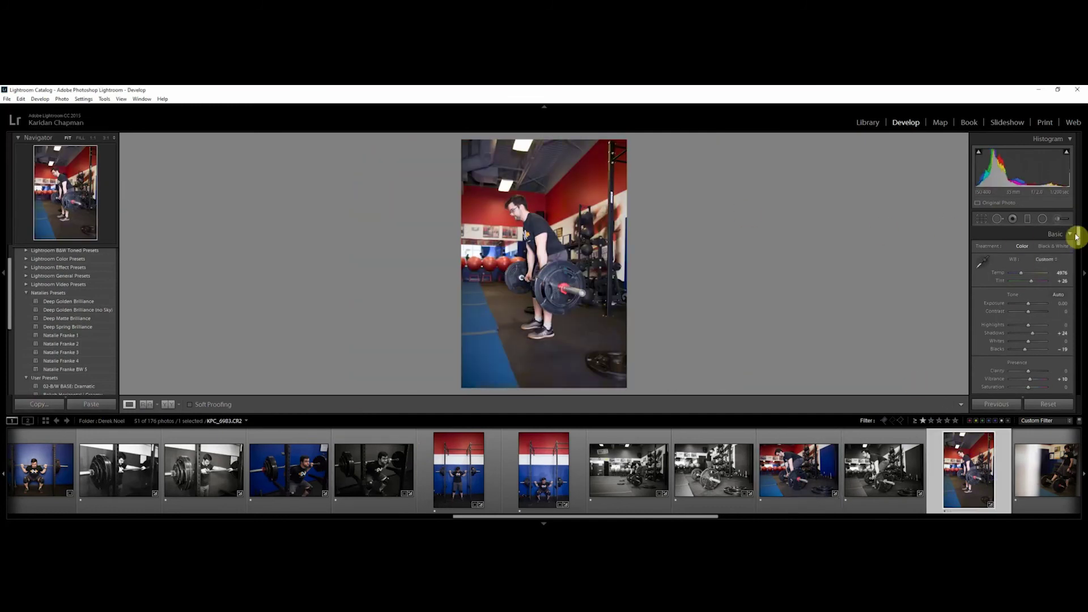
Auto-straighten the vertical deadlift photo KPC_6983.CR2 and crop it tighter around the lifter.
left_click(983, 220)
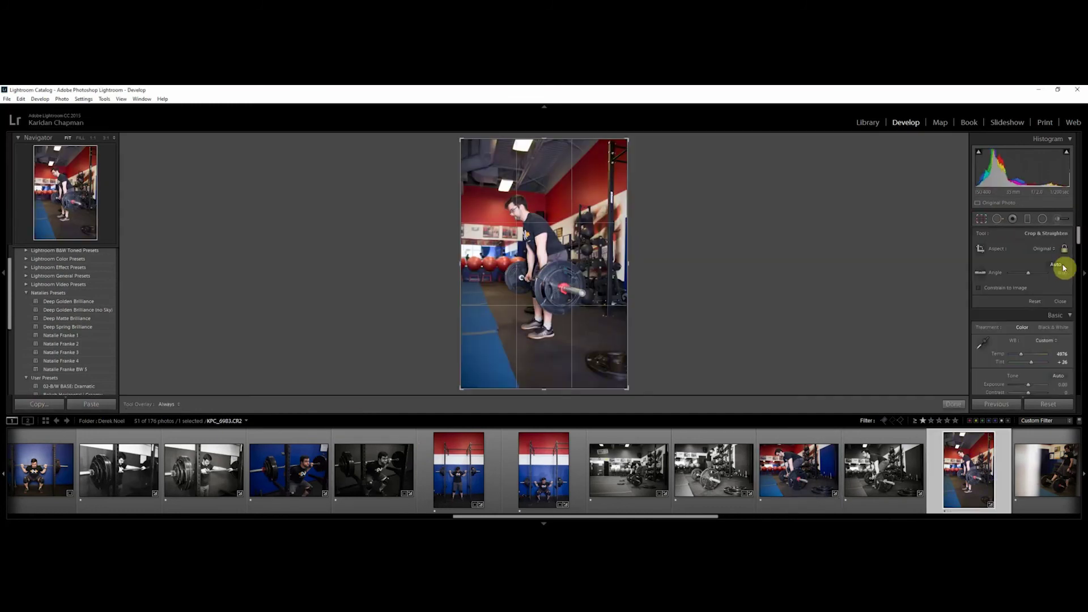
left_click(1058, 265)
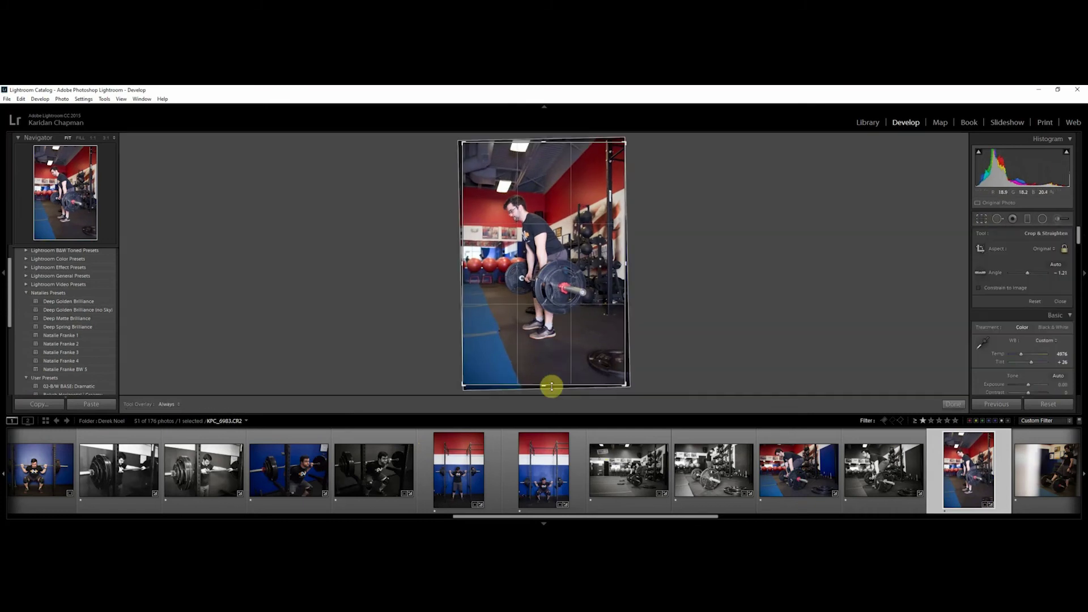
left_click_drag(551, 387, 547, 348)
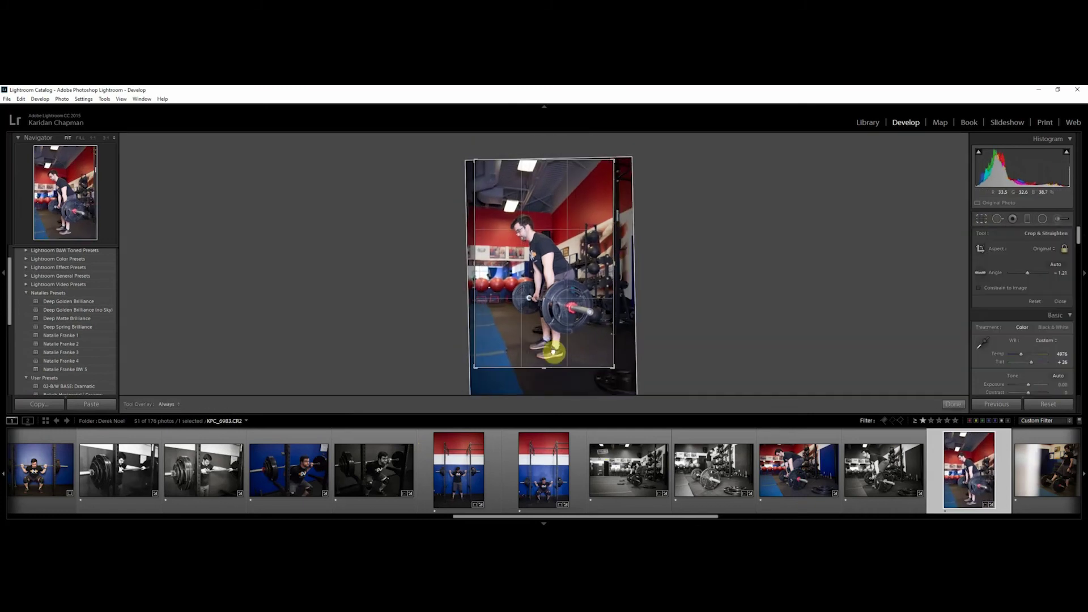
key("Return")
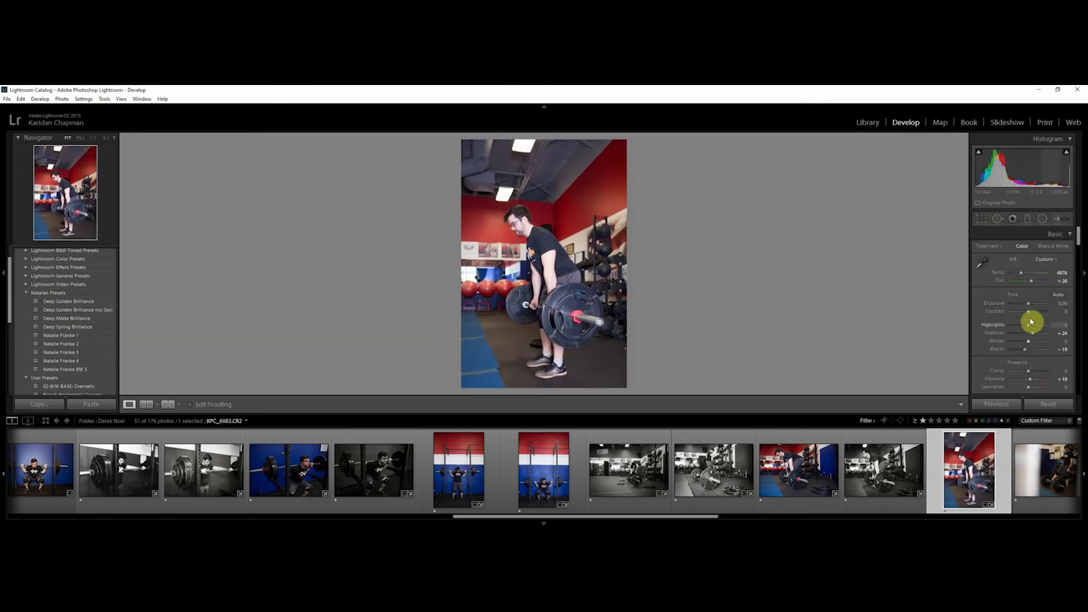
Set KPC_6983.CR2 to contrast +12, highlights -19 and blacks -33, and synchronize its settings to KPC_6984.CR2.
left_click_drag(1028, 311, 1029, 329)
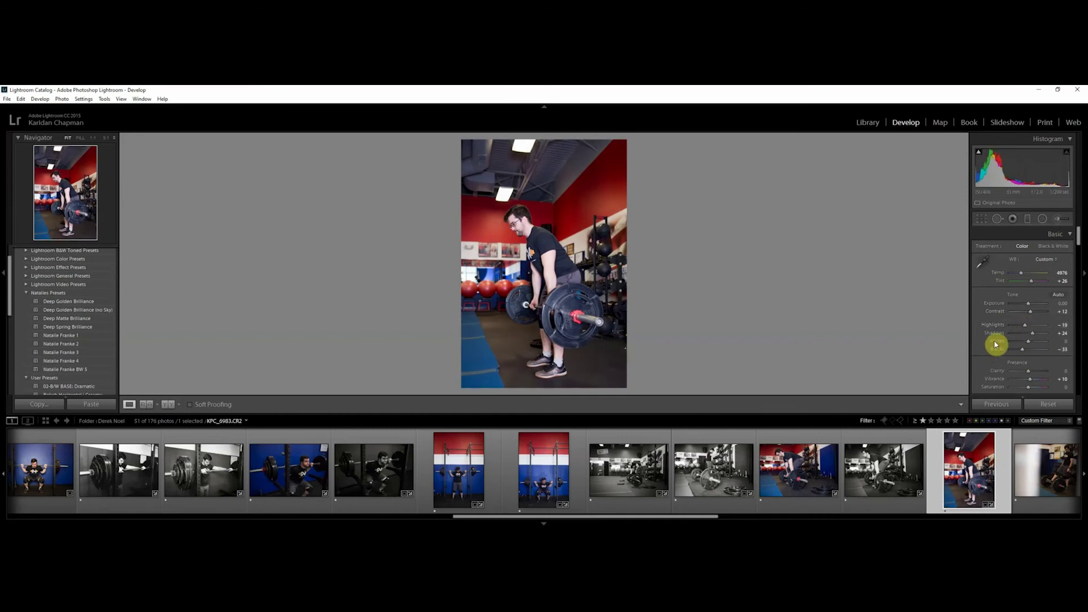
left_click_drag(703, 516, 826, 517)
left_click(562, 478, "ctrl")
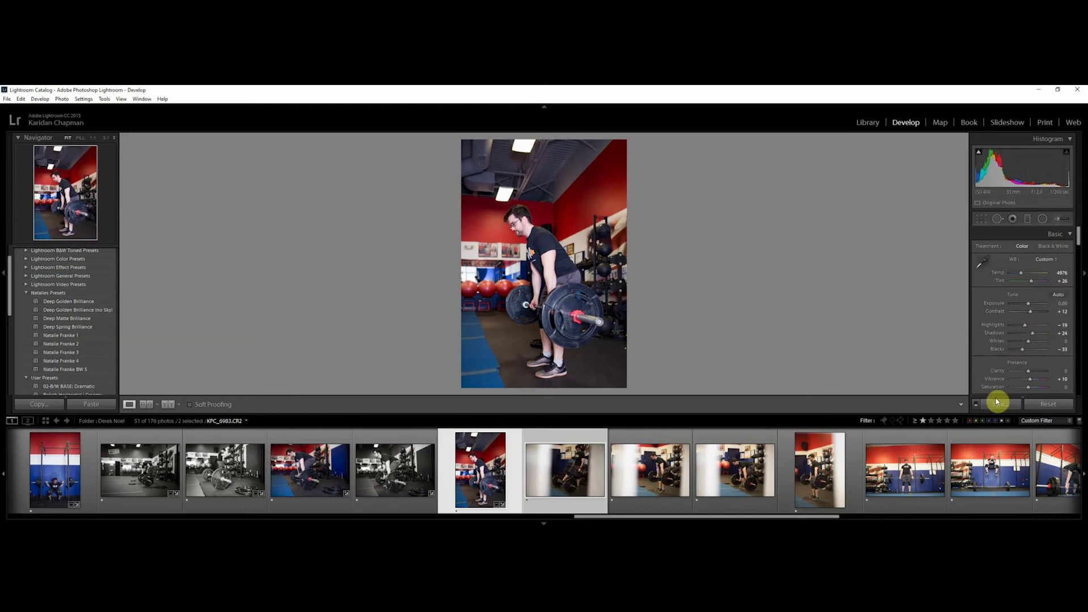
left_click(997, 404)
left_click(899, 369)
left_click(563, 498)
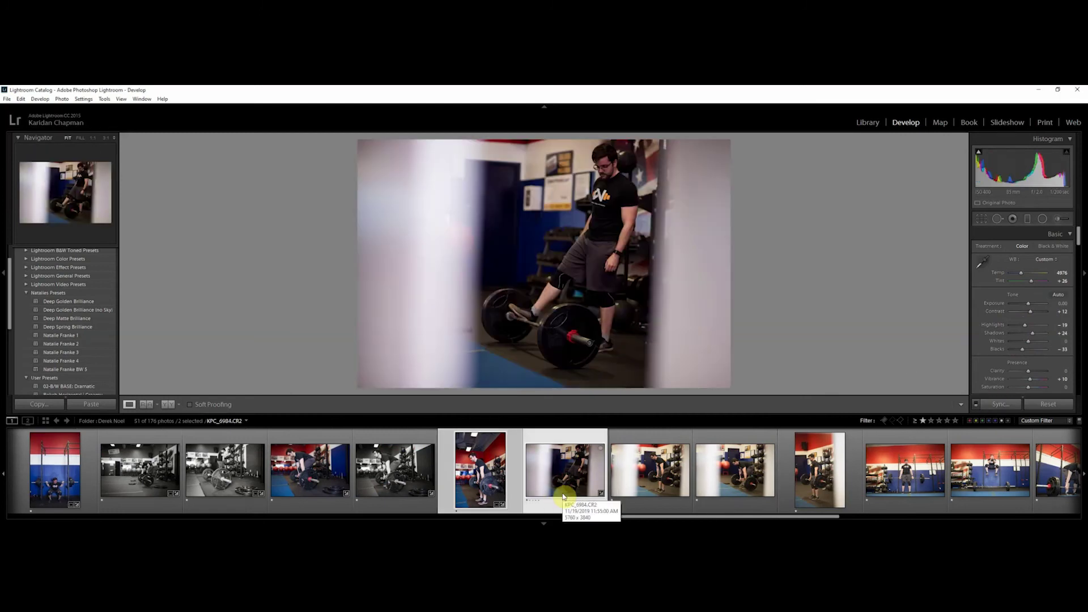
Add a radial filter with an inverted mask on KPC_6984.CR2, sized and positioned as a tall oval around the standing man.
left_click(1042, 219)
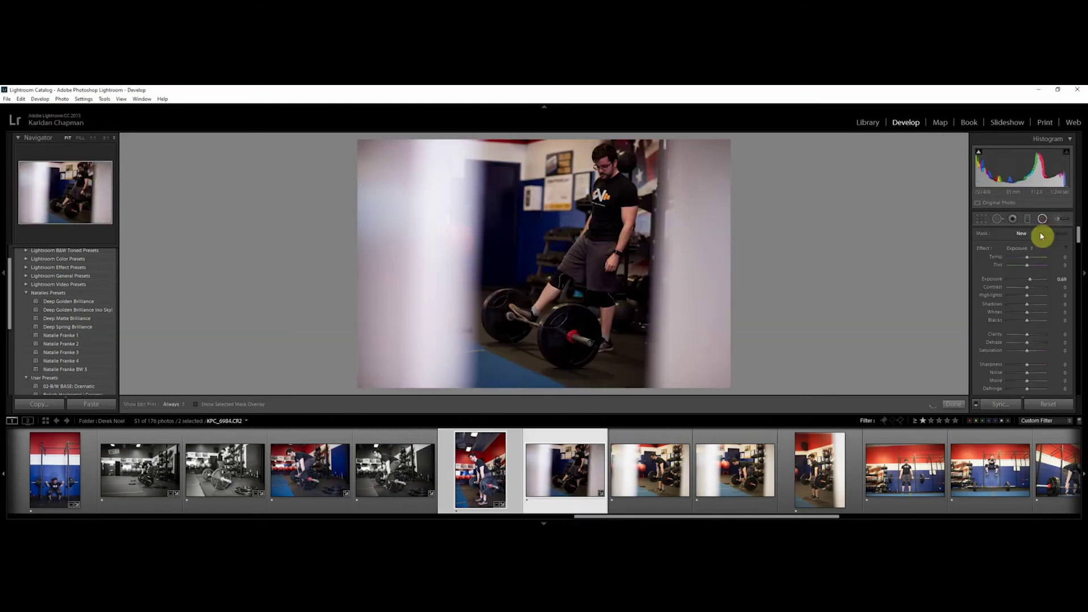
left_click_drag(591, 221, 649, 391)
left_click_drag(1079, 237, 1078, 247)
left_click(1009, 316)
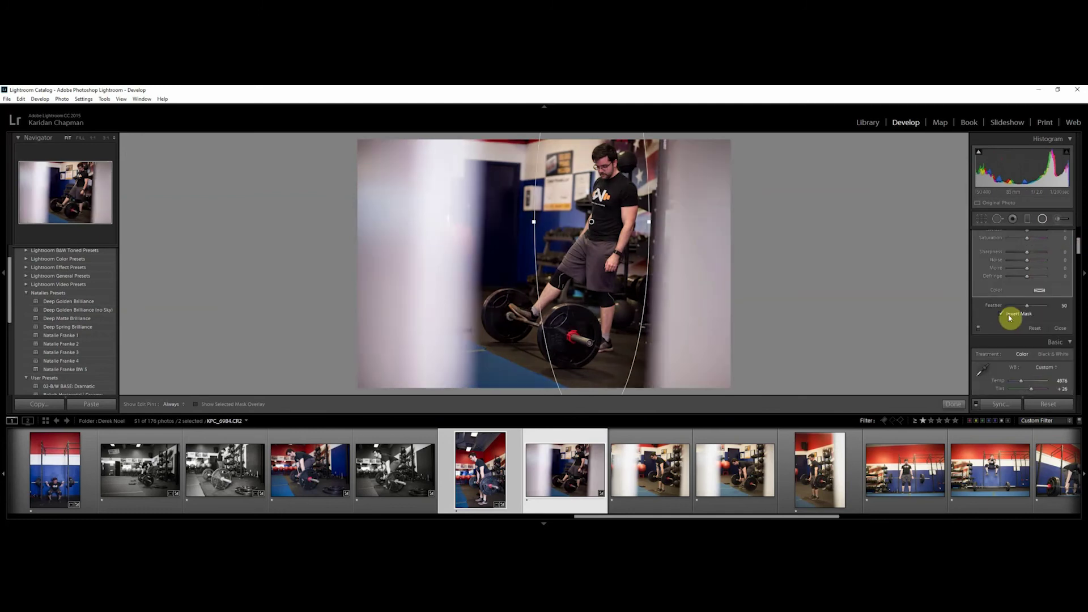
left_click_drag(534, 222, 526, 222)
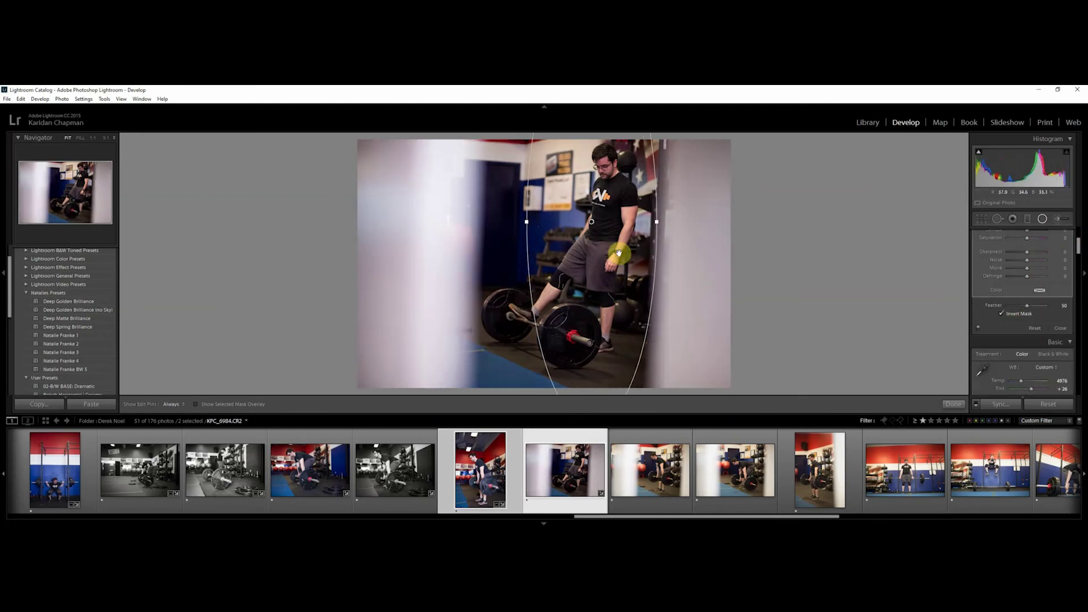
mouse_move(593, 390)
left_mouse_down()
mouse_move(591, 292)
mouse_move(591, 368)
left_mouse_up()
Set the radial filter's exposure to 0.97 and reduce its saturation to -6.
left_click(1026, 319)
scroll(1026, 317, "up", 3)
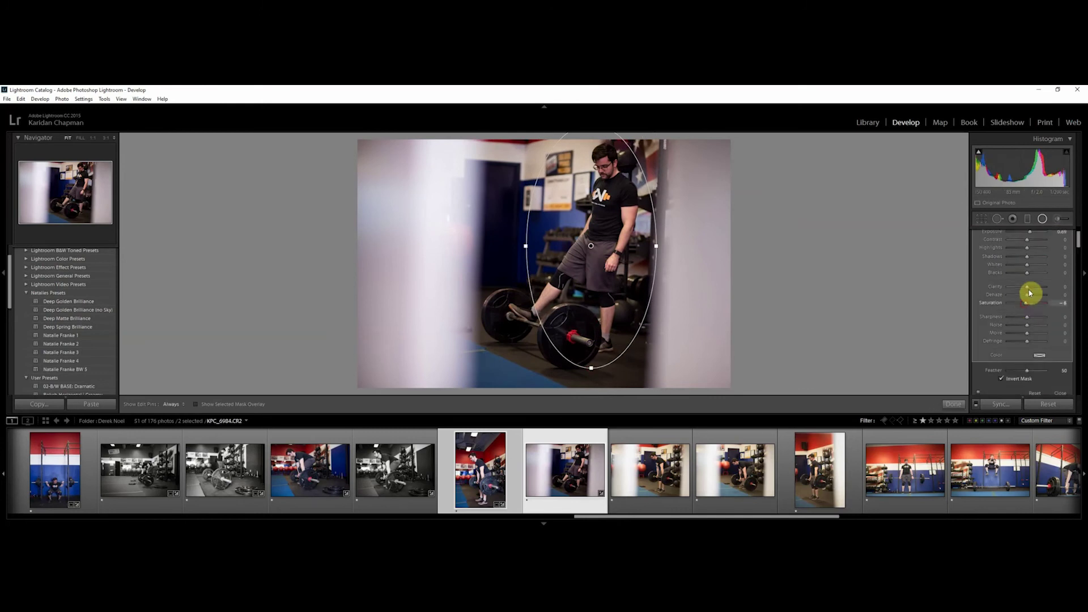
scroll(1034, 290, "up", 2)
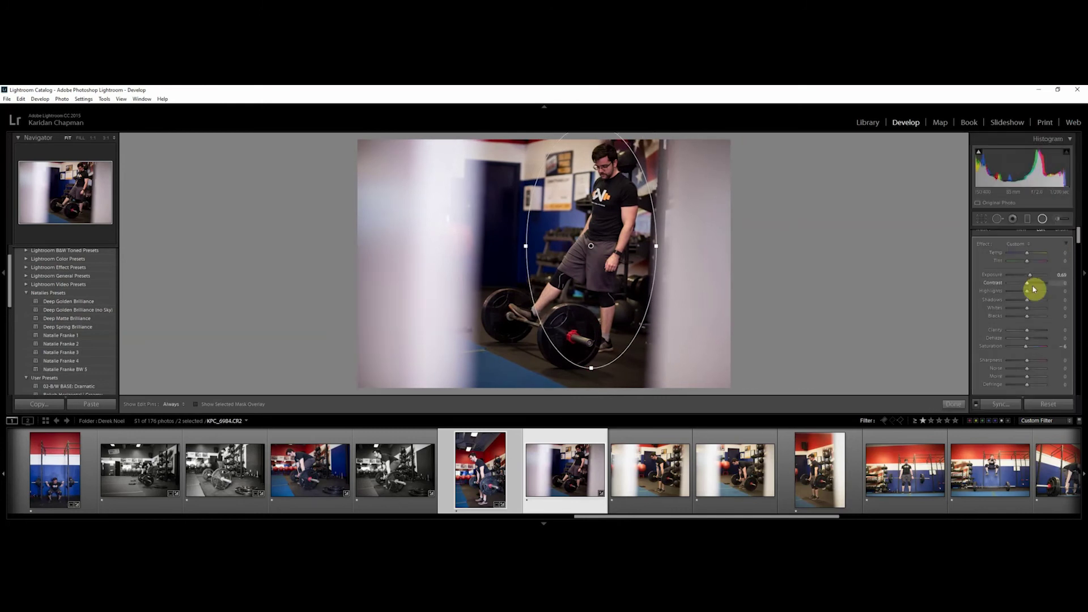
left_click_drag(1033, 278, 1030, 263)
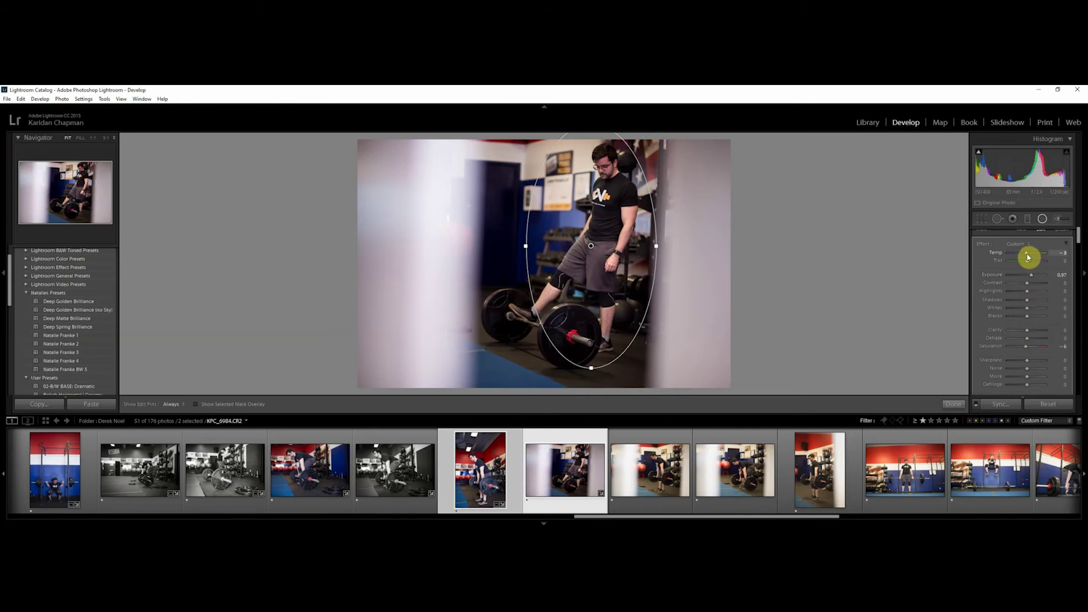
left_click(1023, 244)
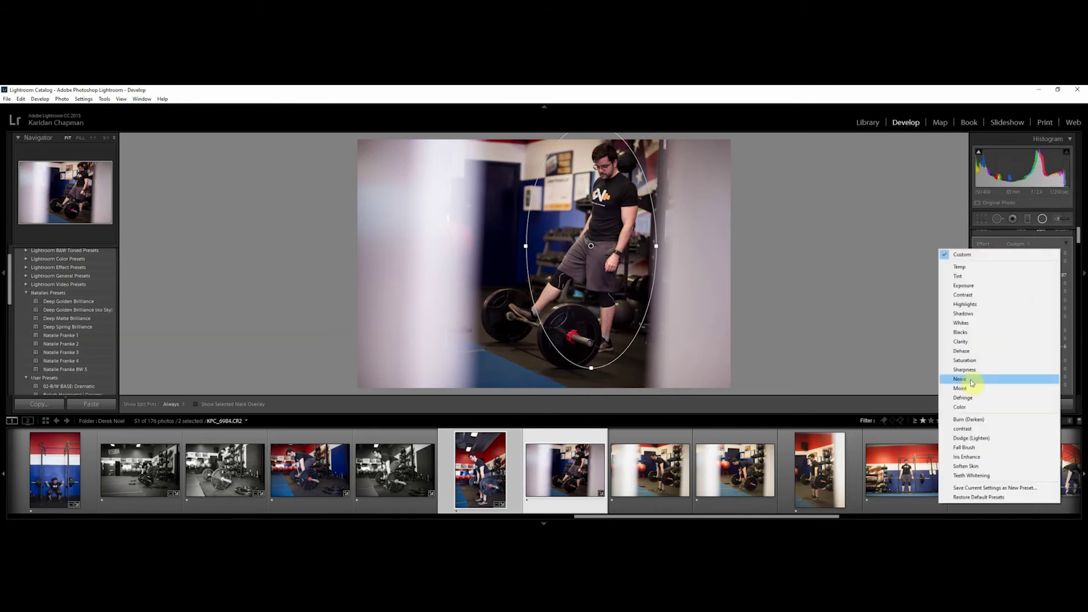
left_click(977, 424)
key("ctrl+z")
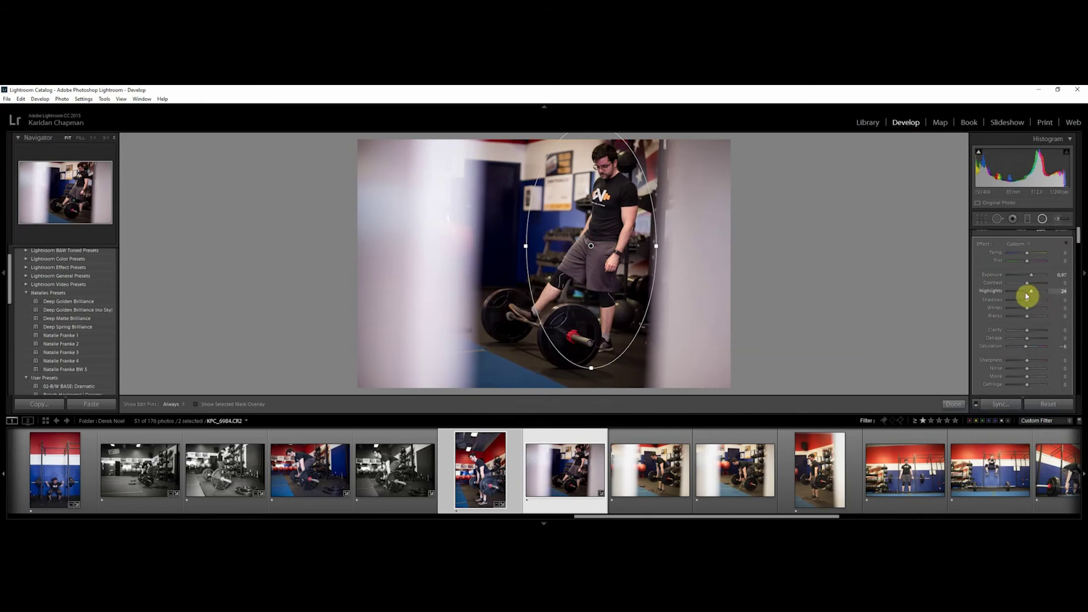
Finish the radial filter with temperature 1, tint -8, highlights 17, shadows 26, blacks -8 and saturation -1.
left_click_drag(1026, 301, 1033, 303)
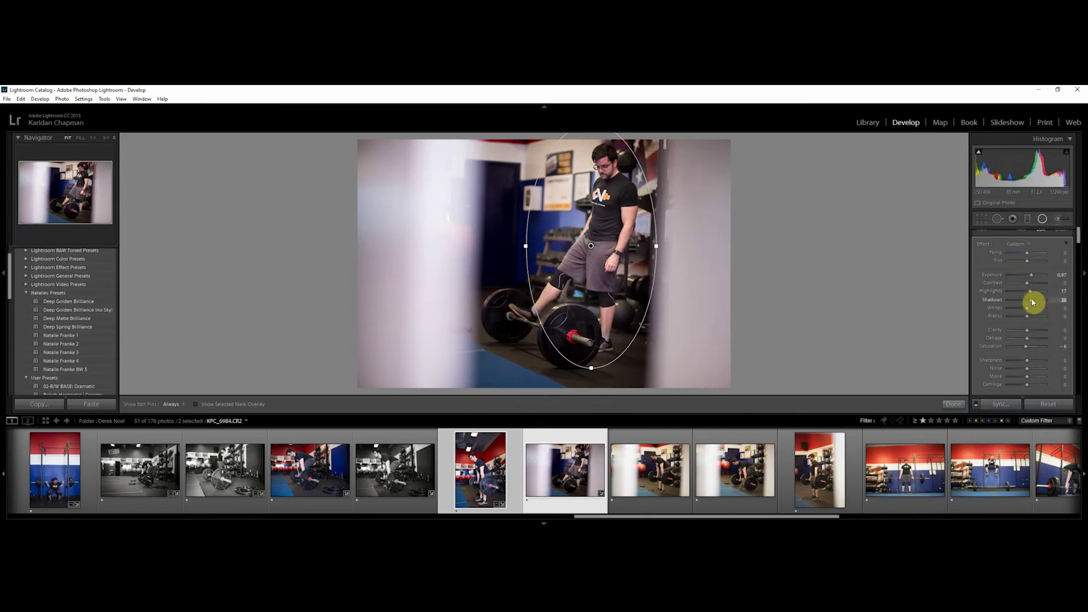
left_click_drag(1028, 261, 1028, 262)
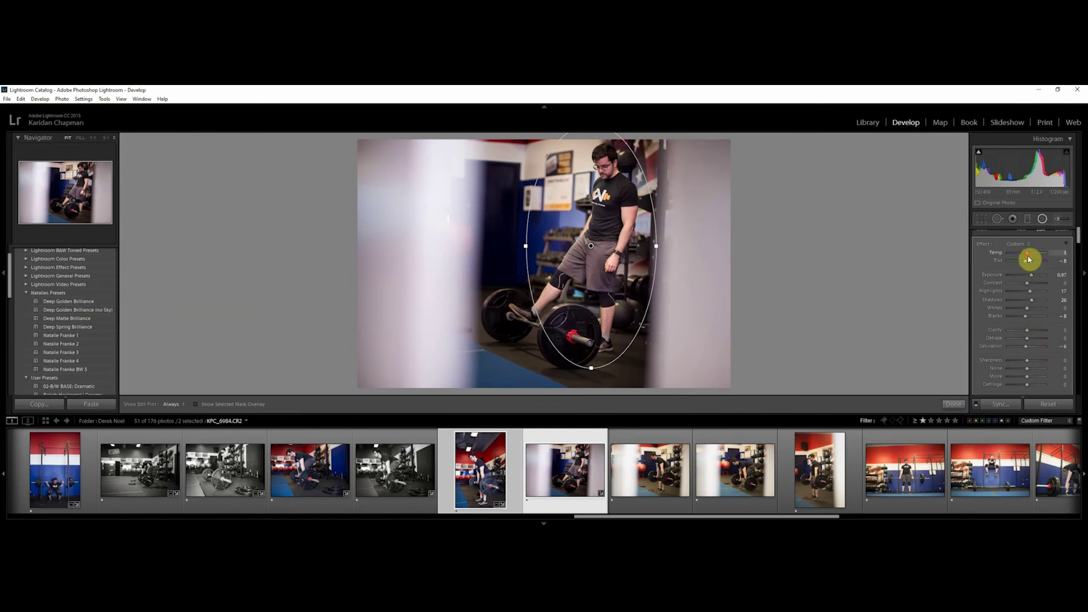
left_click_drag(1029, 350, 1030, 350)
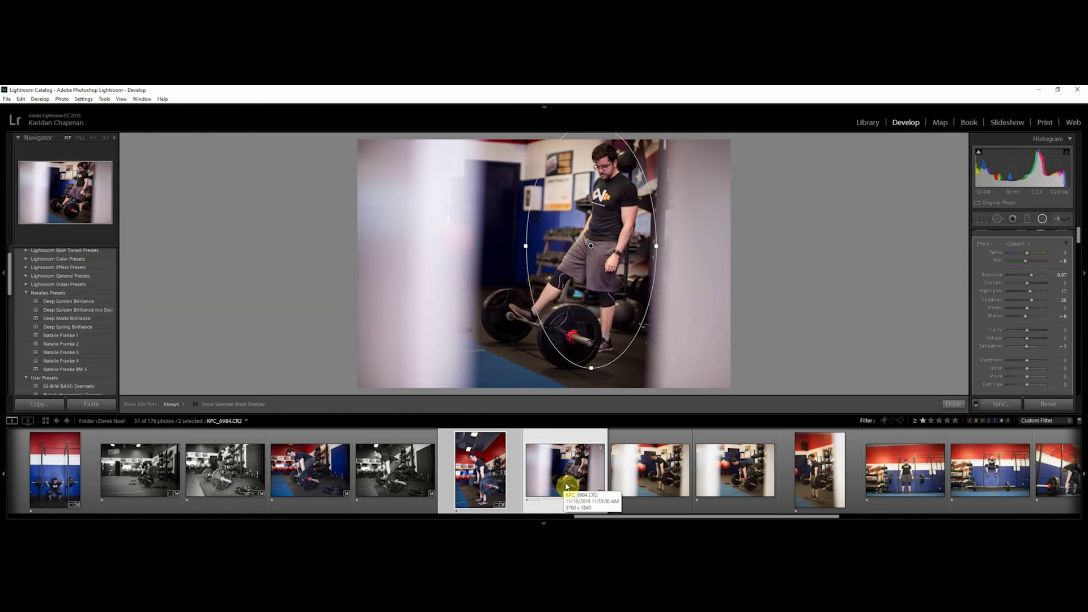
left_click(953, 405)
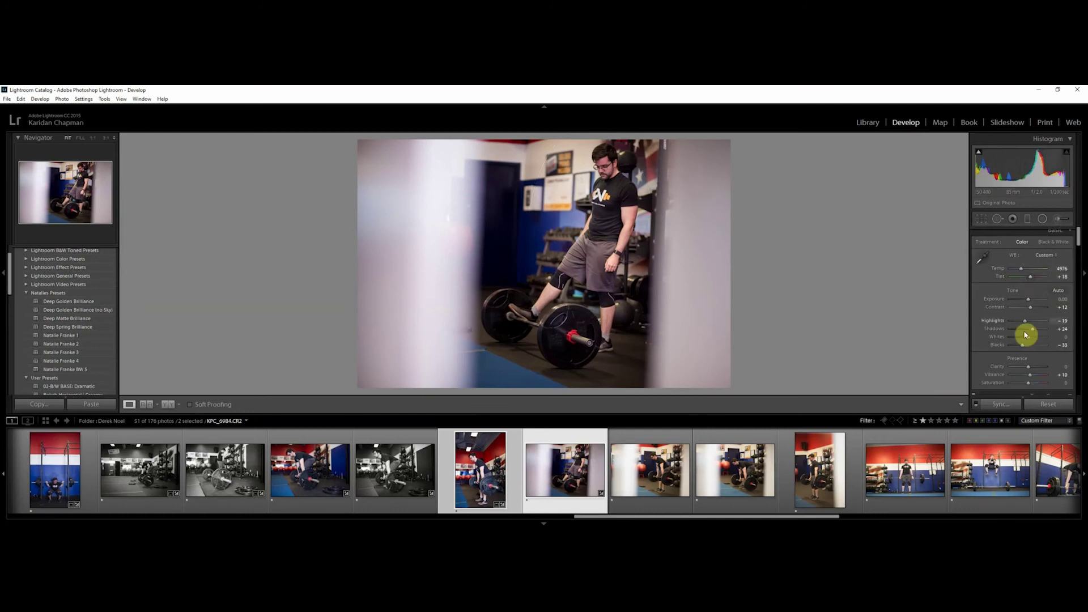
Brighten the man's face with an Adjustment Brush at exposure 1.06, and synchronize KPC_6984.CR2's settings to the next two photos.
key("k")
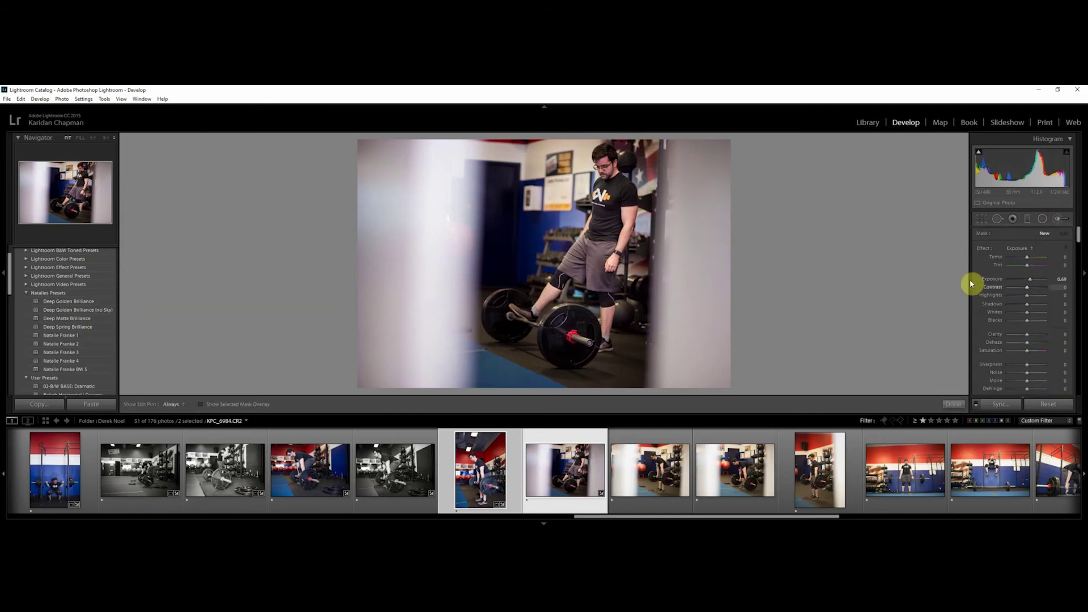
mouse_move(605, 168)
left_mouse_down()
mouse_move(597, 206)
mouse_move(604, 169)
left_mouse_up()
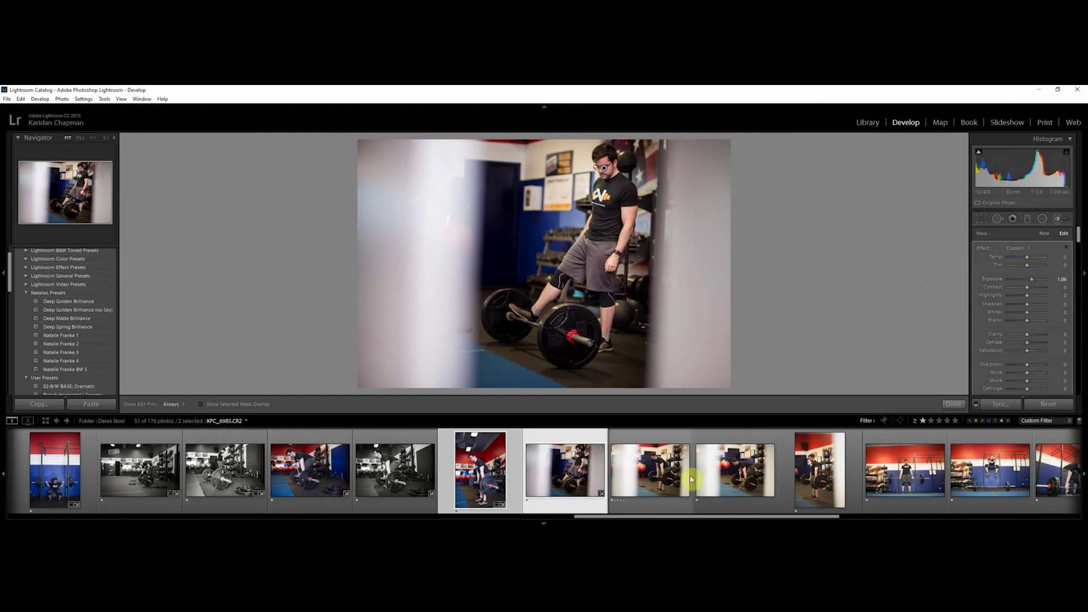
left_click(732, 473, "shift")
left_click(956, 404)
left_click(1001, 404)
left_click(899, 370)
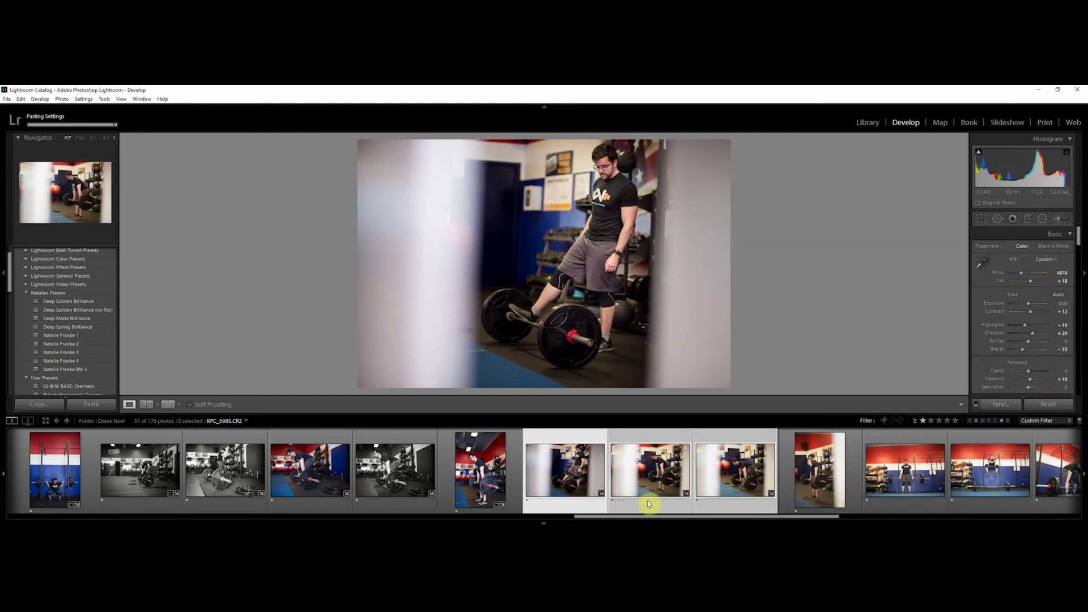
Crop KPC_6985.CR2 slightly tighter, trimming the blurred foreground beside the lifter.
left_click(651, 488)
left_click(982, 219)
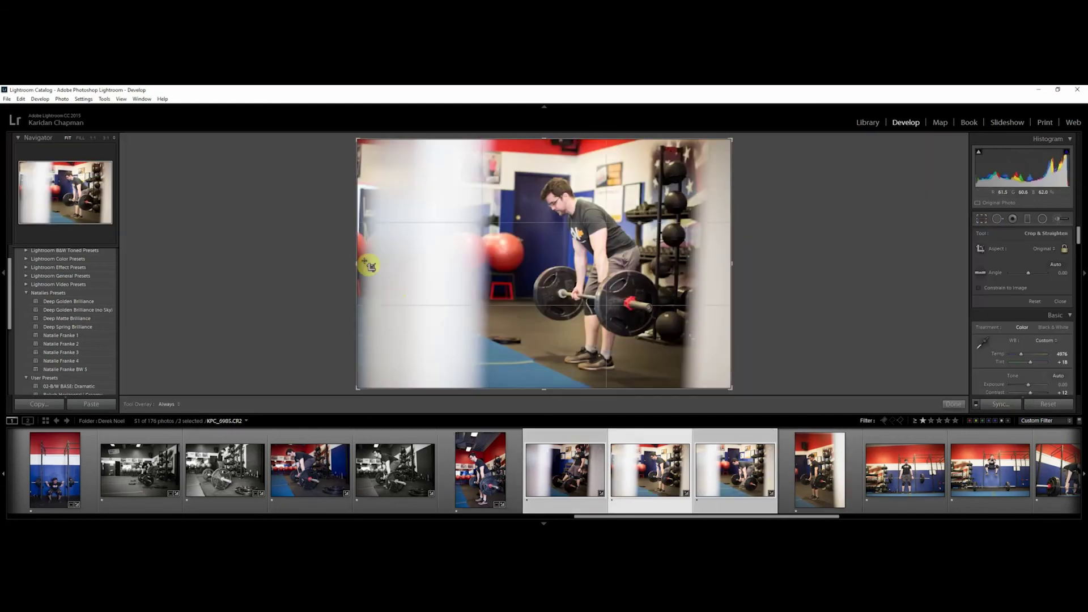
left_click_drag(357, 254, 369, 268)
key("Return")
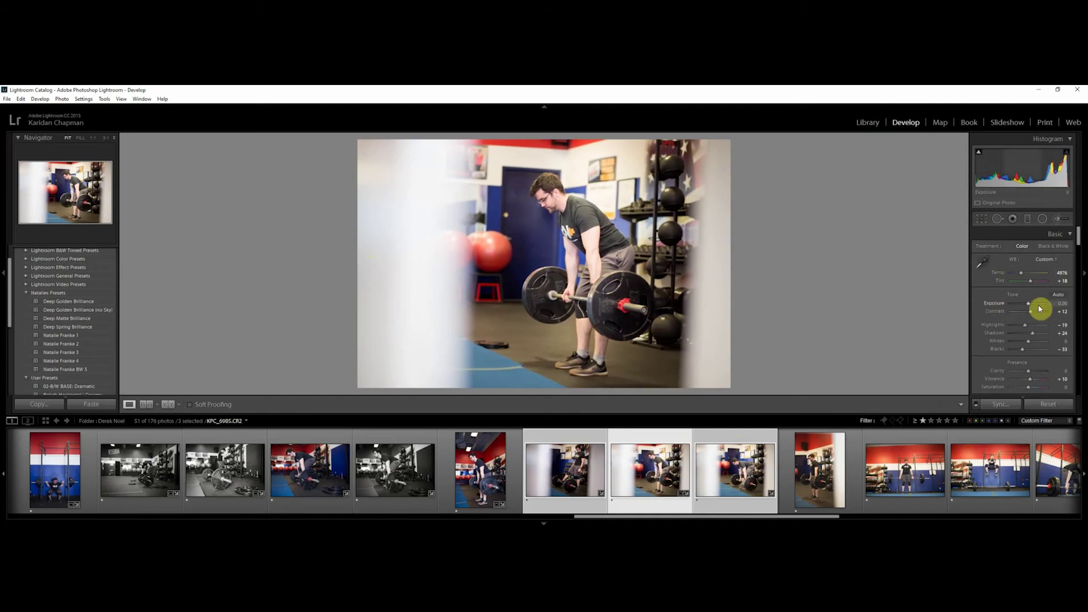
Set the radial filter on KPC_6985.CR2 to exposure 0.78, contrast 18, shadows 0 and blacks -17, and synchronize the settings to KPC_6987.CR2.
key("shift+m")
left_click(582, 245)
left_click(1033, 282)
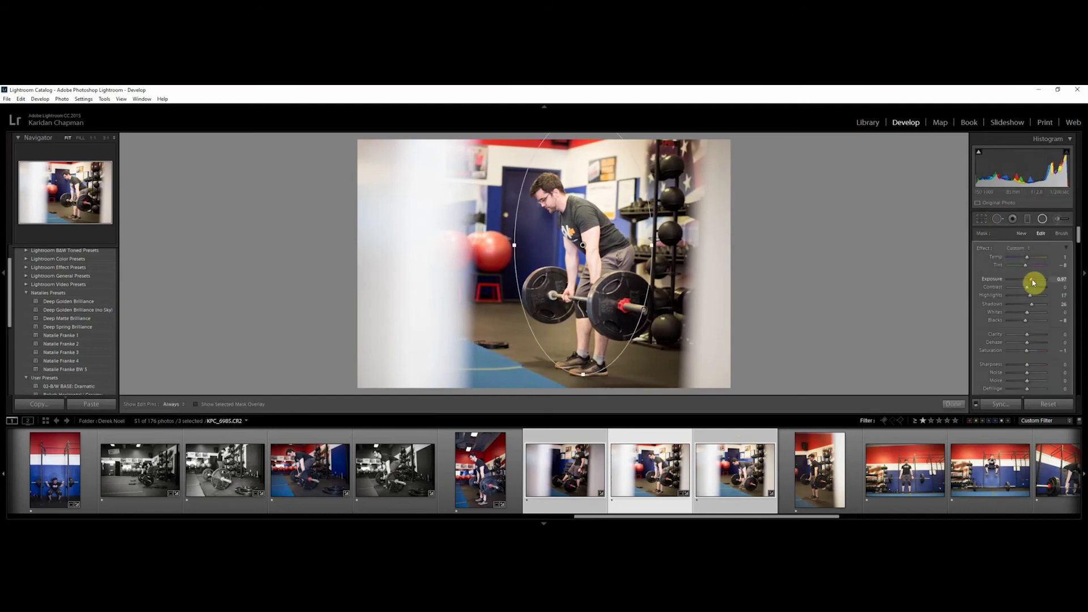
left_click_drag(1027, 321, 1030, 311)
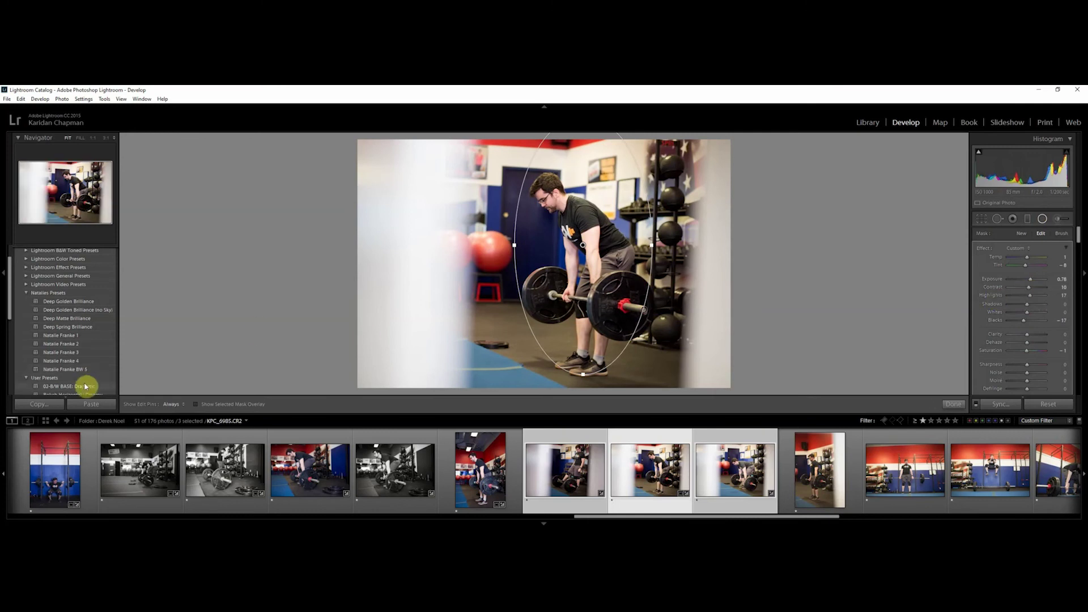
left_click(962, 405)
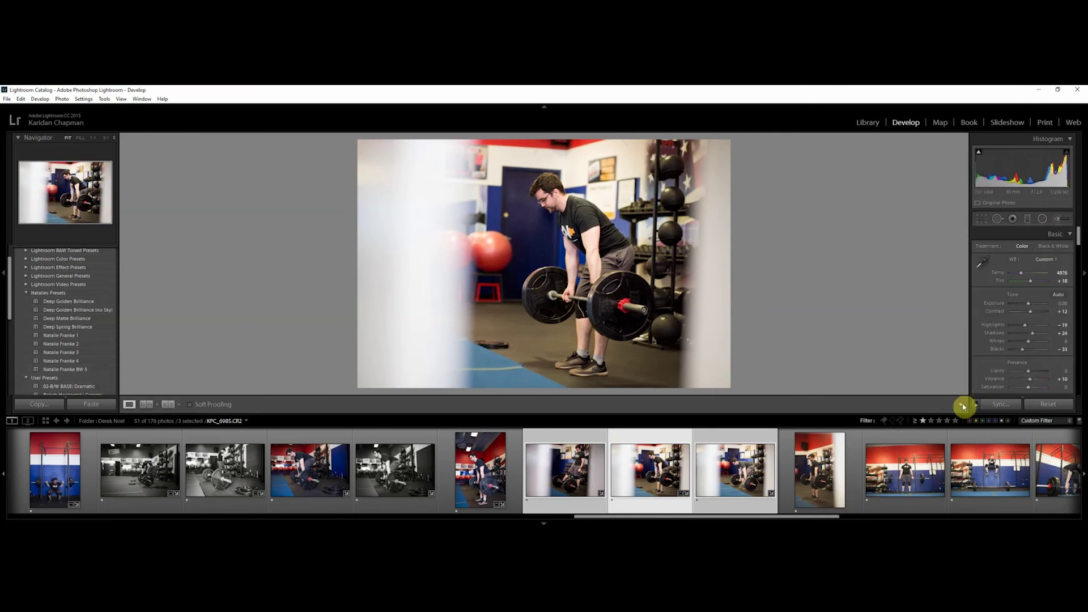
left_click(1000, 404)
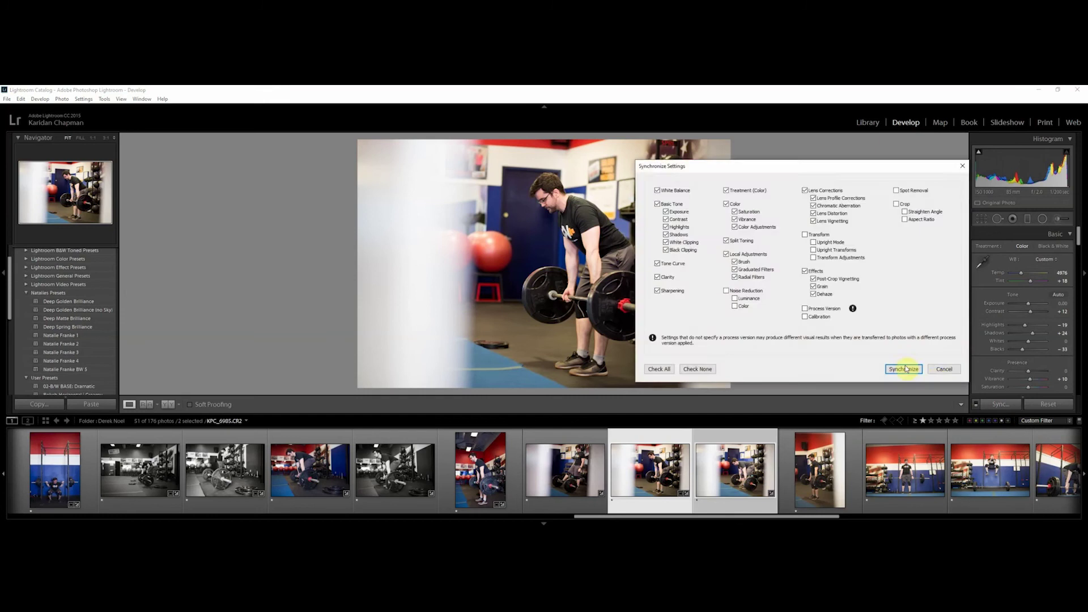
left_click(903, 367)
Apply the B/W BASE: Dramatic preset to KPC_6987.CR2 and set its exposure to -0.36.
left_click(741, 486)
left_click(68, 386)
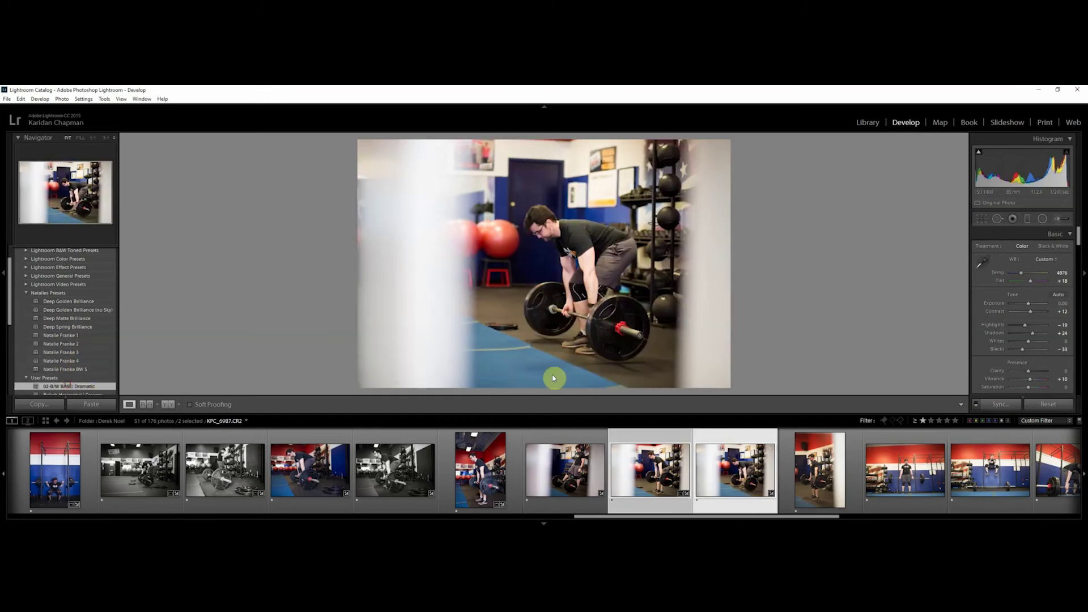
left_click_drag(1038, 305, 1028, 285)
Crop the black and white KPC_6987.CR2 tighter, cutting away part of the blurred foreground beside the lifter.
key("r")
left_click_drag(360, 246, 377, 253)
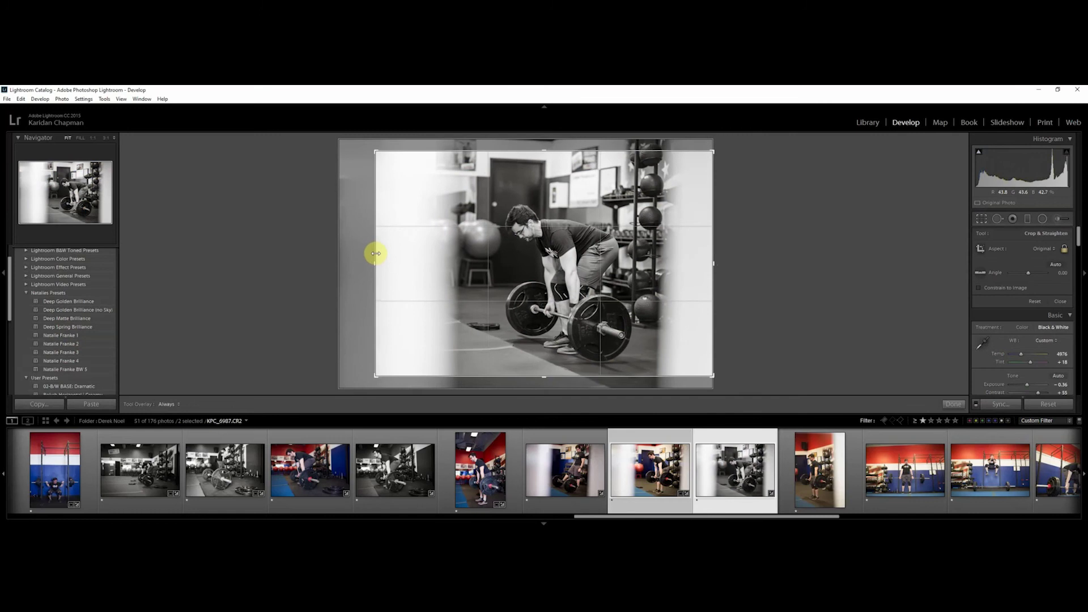
key("r")
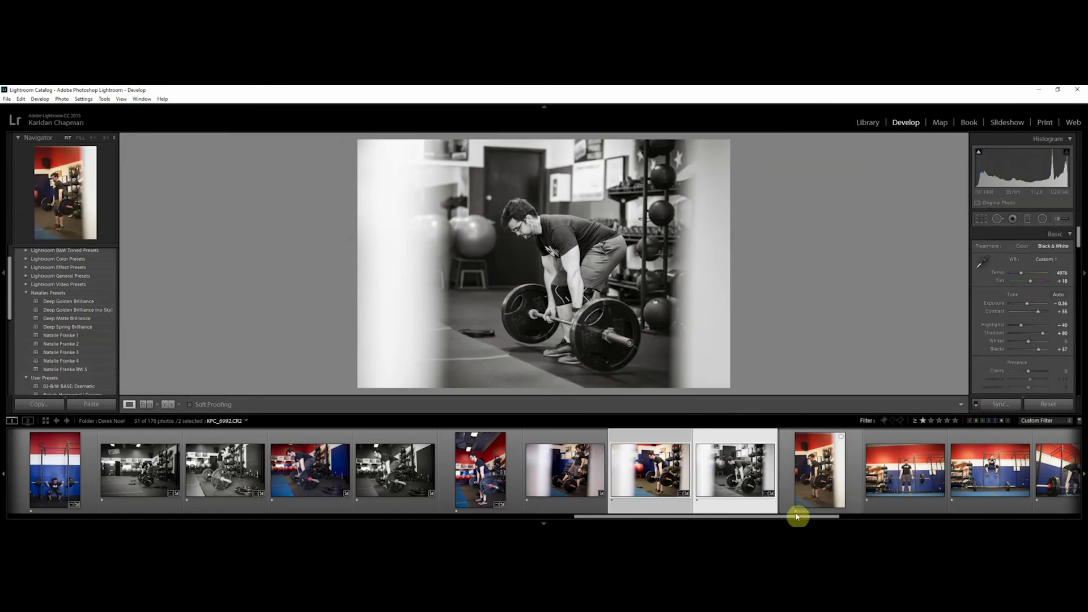
Synchronize the black and white settings of KPC_6987.CR2 to the vertical deadlift photo KPC_6992.CR2.
left_click_drag(798, 515, 882, 508)
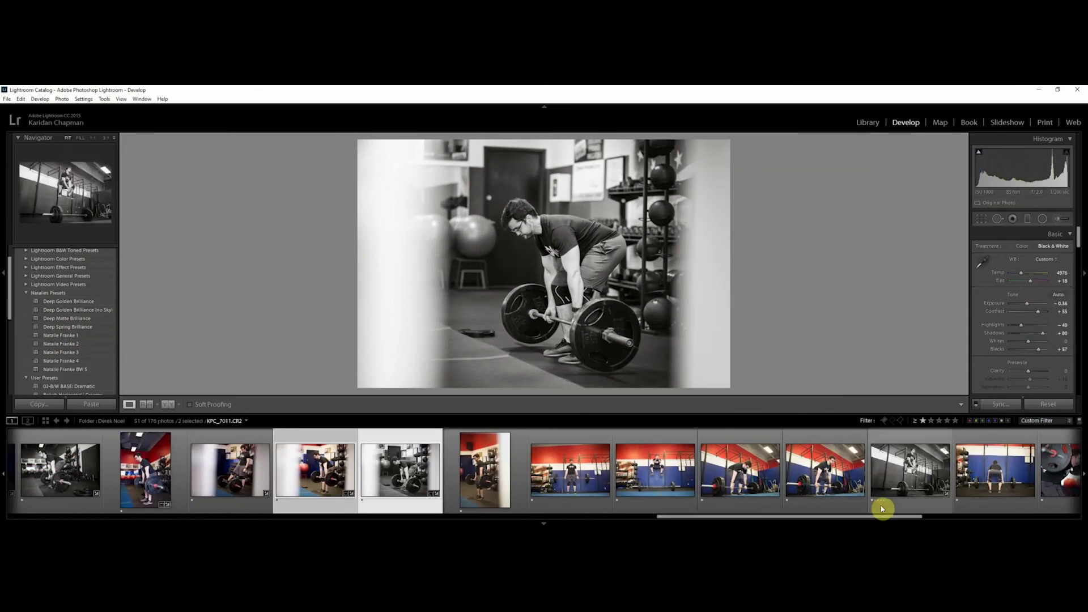
left_click(501, 486)
left_click(420, 485, "ctrl")
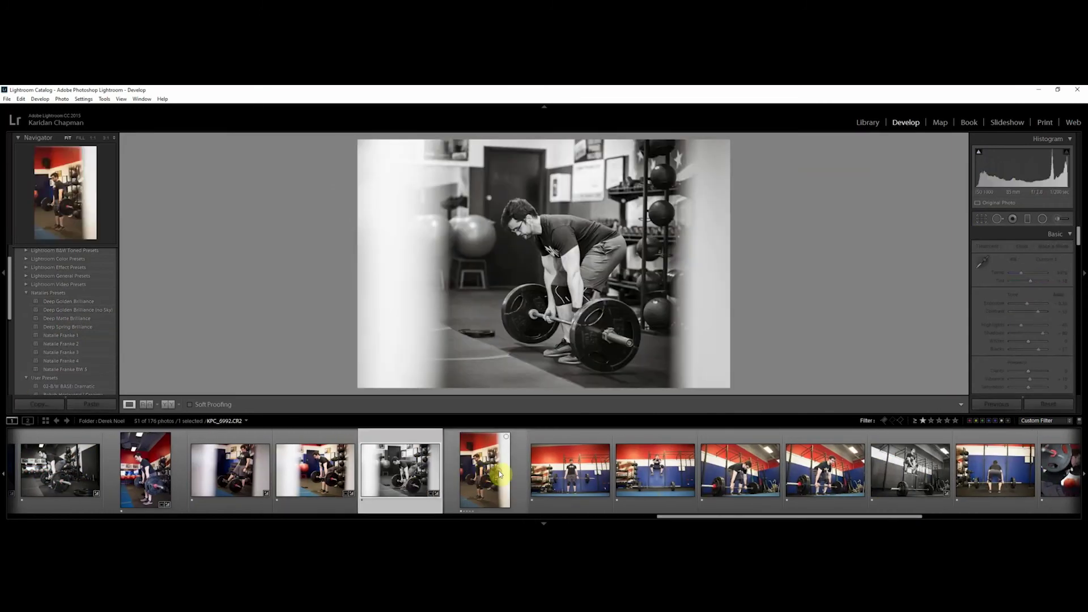
left_click(1001, 404)
left_click(919, 369)
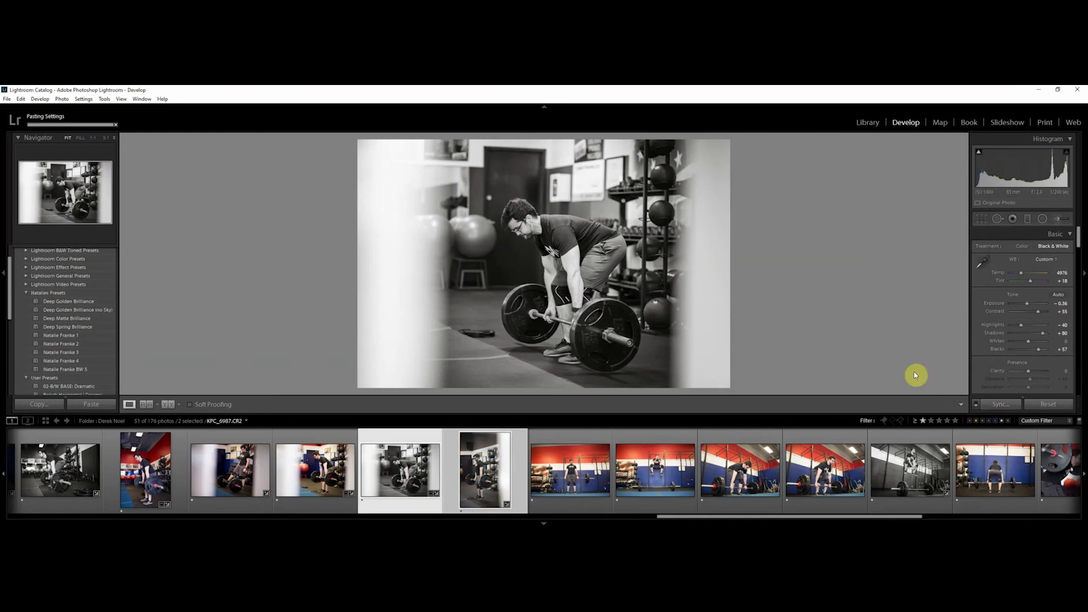
Add a radial filter around the lifter in the vertical black and white KPC_6992.CR2 with exposure 0.69 and its mask inverted.
left_click(477, 478)
left_click(1049, 220)
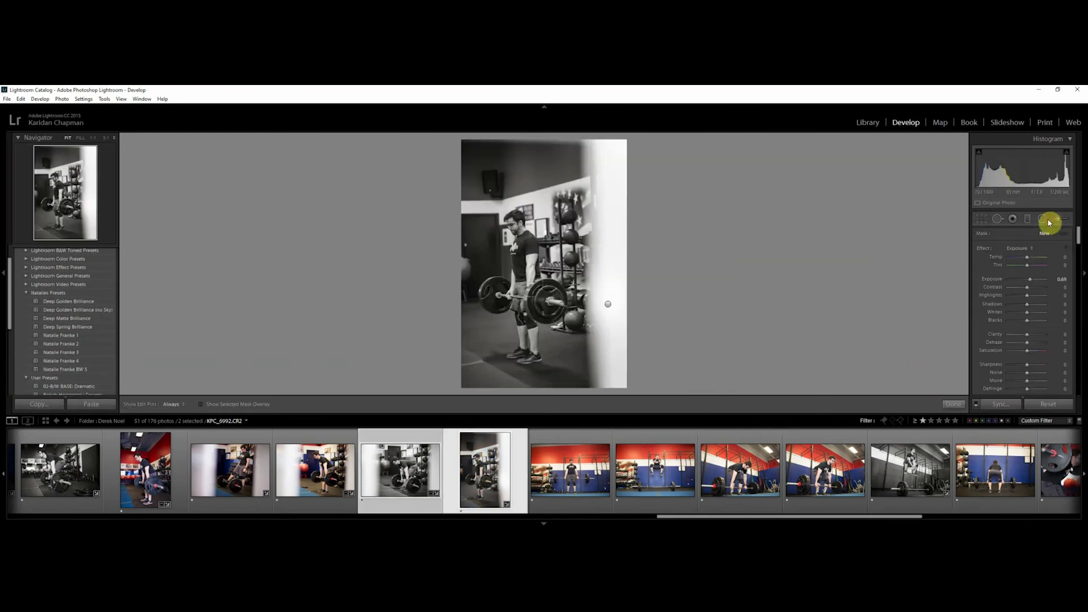
mouse_move(517, 263)
left_mouse_down()
mouse_move(545, 300)
mouse_move(509, 254)
left_mouse_up()
scroll(1062, 260, "down", 5)
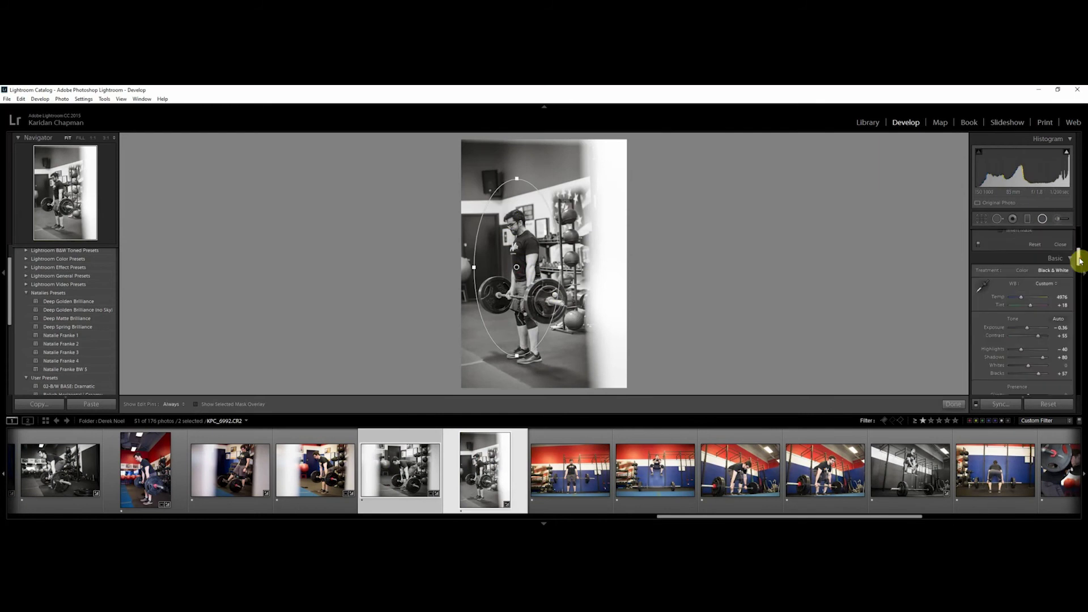
left_click(1002, 293)
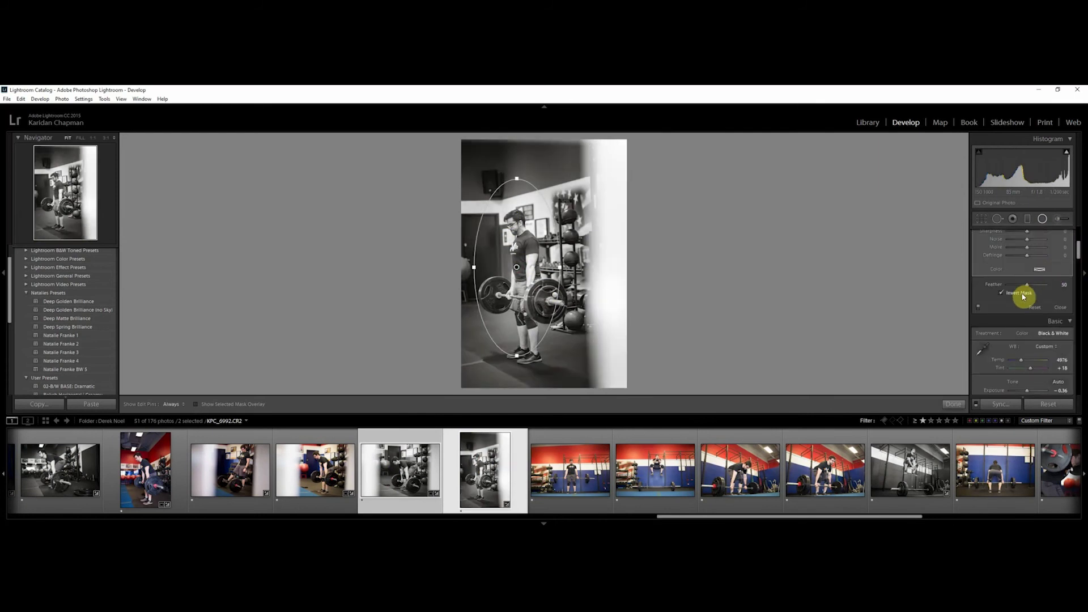
left_click(1061, 308)
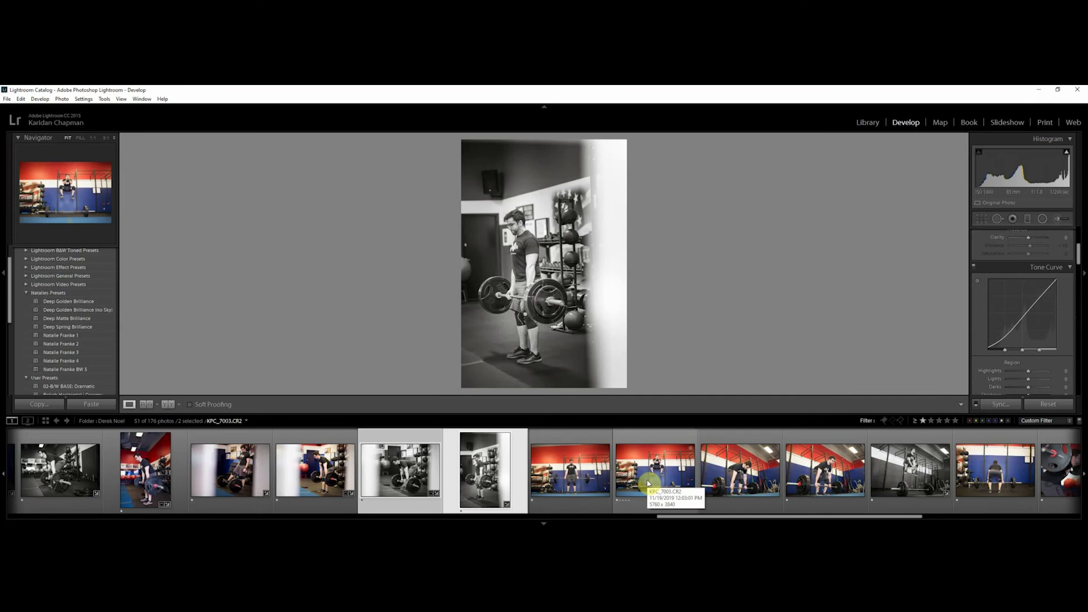
Remove the star filter from the filmstrip and give the black and white jump photo KPC_7002.CR2 a one-star rating.
left_click(1041, 421)
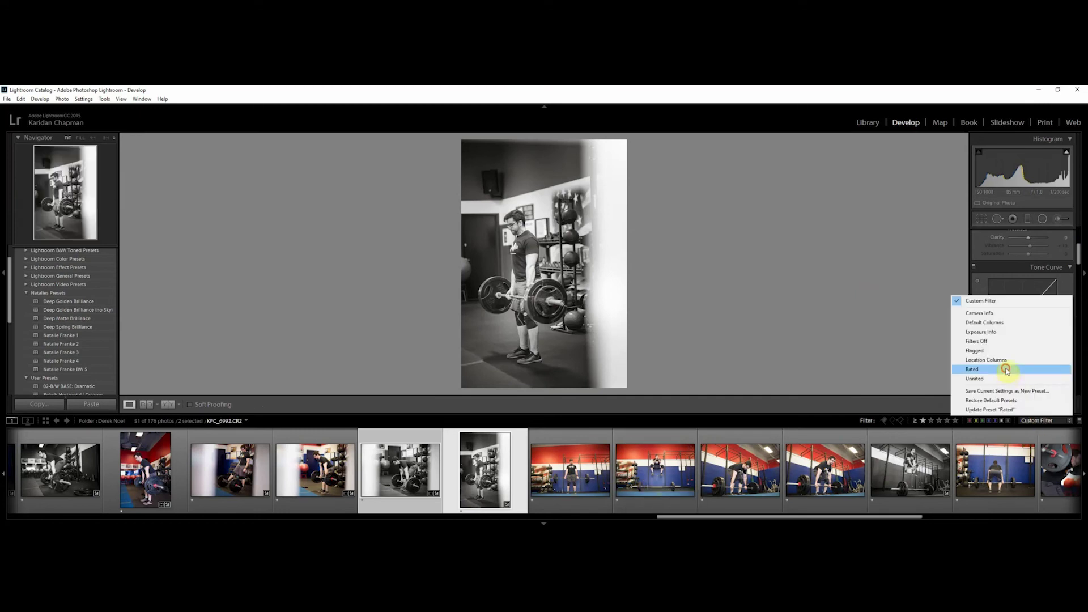
left_click(1007, 367)
left_click_drag(737, 516, 767, 518)
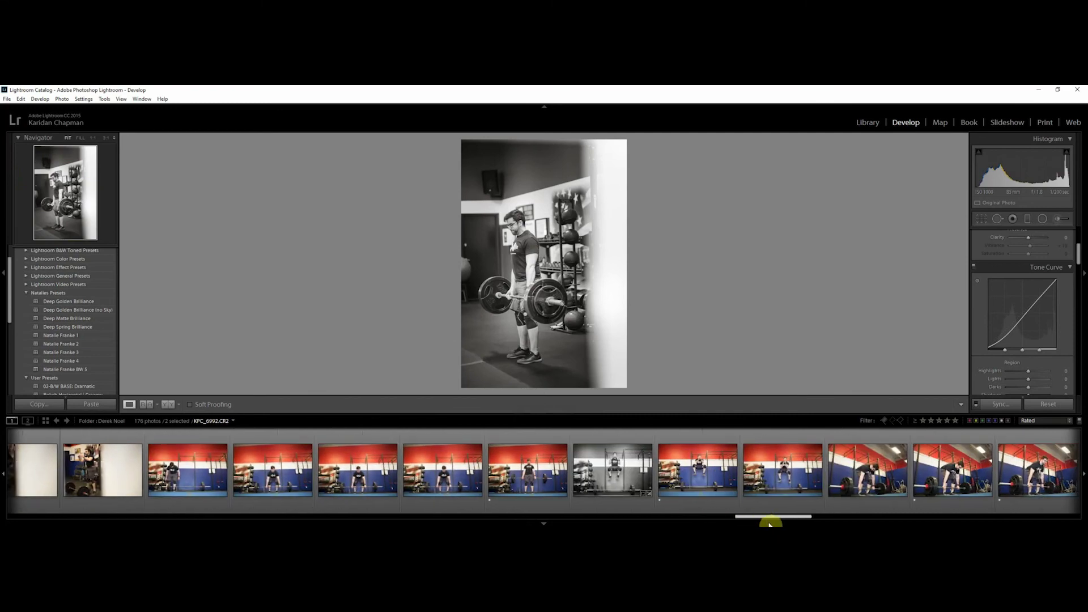
left_click(585, 478)
key("1")
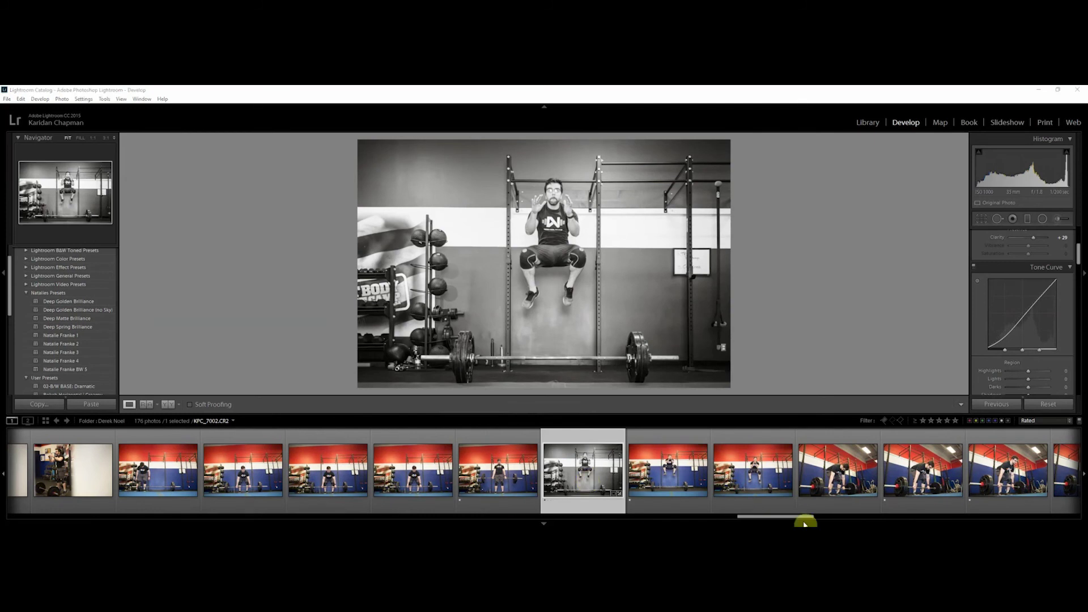
Filter the filmstrip to show only photos rated one star and higher.
mouse_move(742, 518)
left_mouse_down()
mouse_move(772, 518)
mouse_move(750, 518)
left_mouse_up()
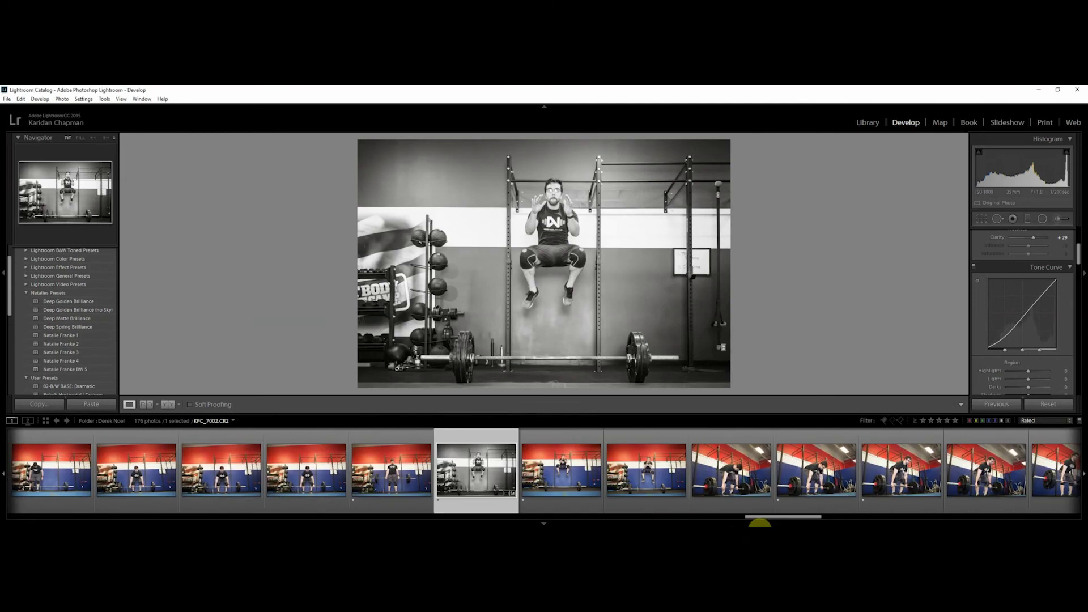
left_click(1038, 422)
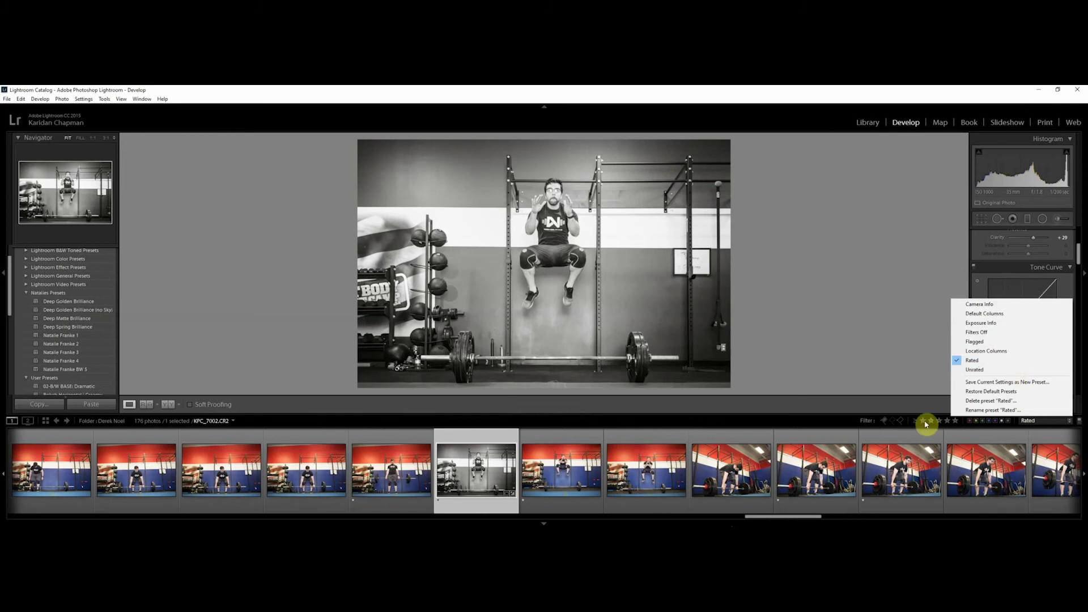
left_click(923, 420)
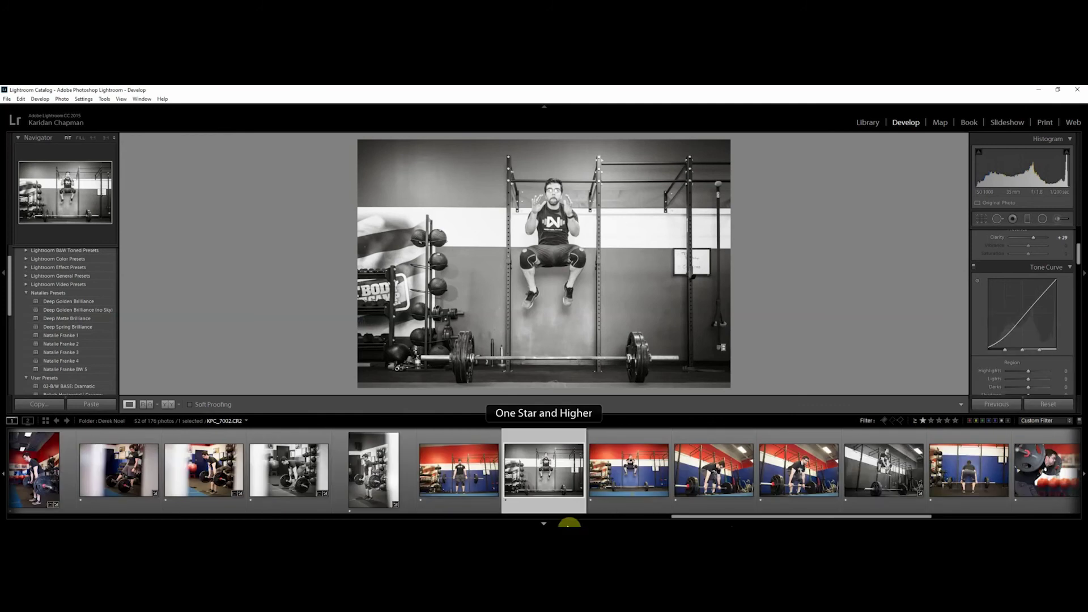
Paste the copied develop settings onto KPC_7001.CR2, then straighten it and crop it tighter, trimming the ceiling strip above the red wall.
left_click(97, 407)
left_click(981, 220)
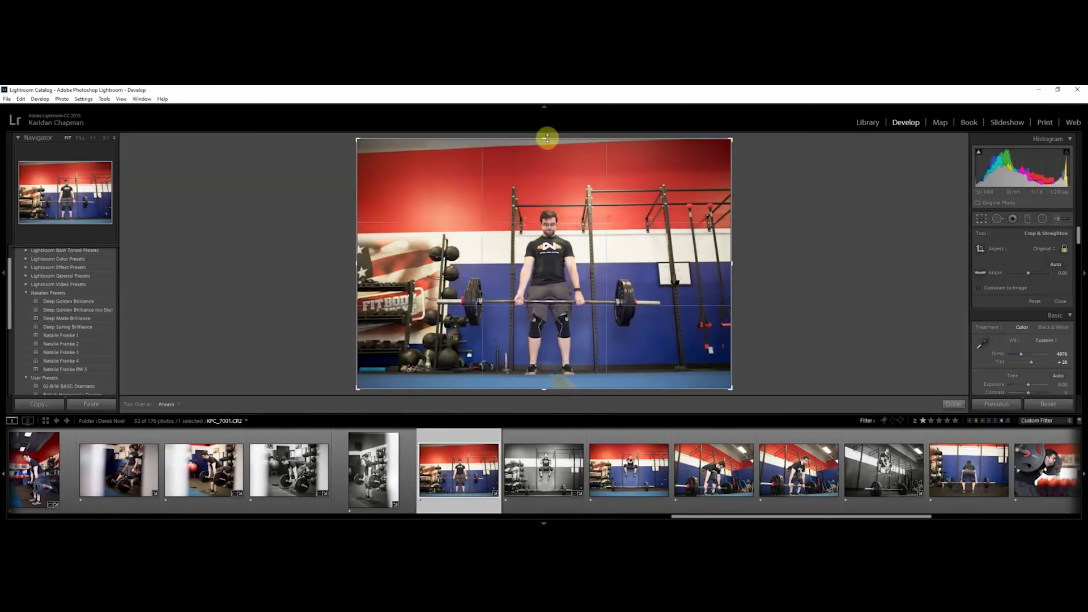
left_click_drag(546, 138, 546, 147)
double_click(546, 149)
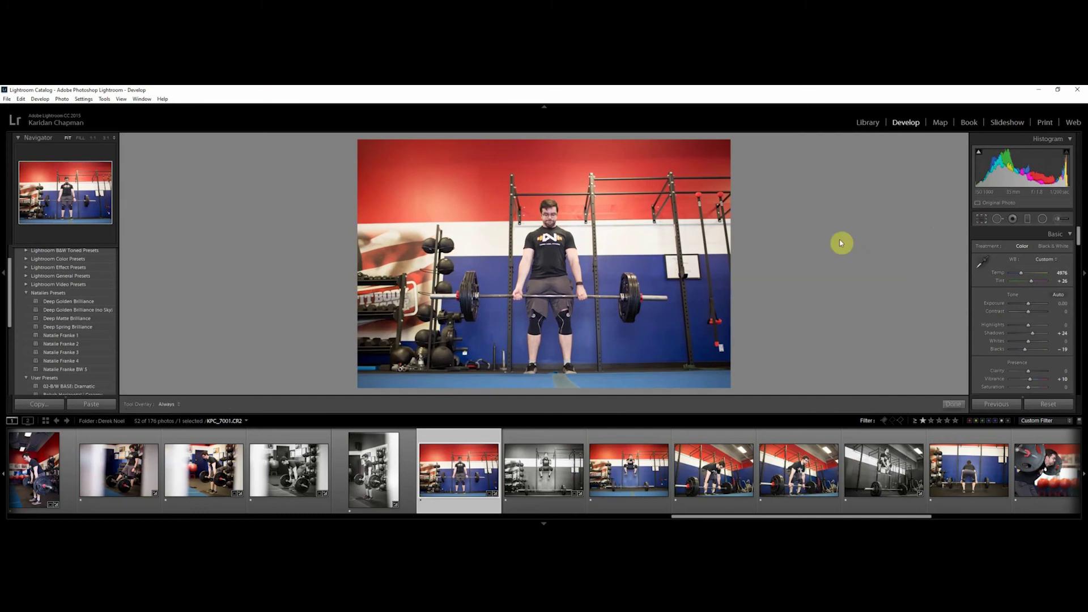
key("r")
key("r")
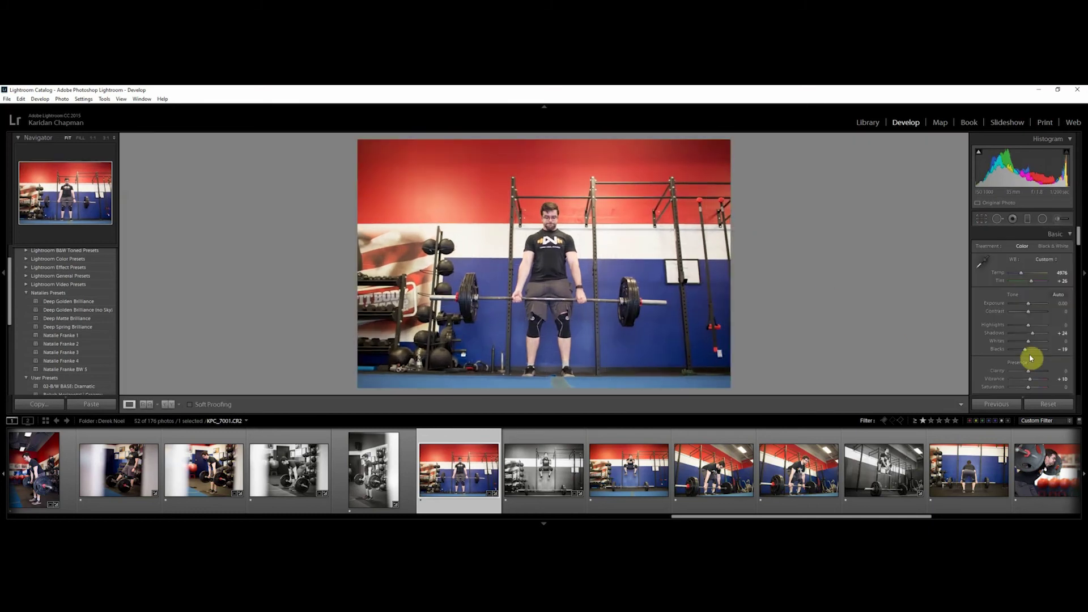
Set the blacks of the black and white jump photo KPC_7002.CR2 to -2.
left_click(579, 468)
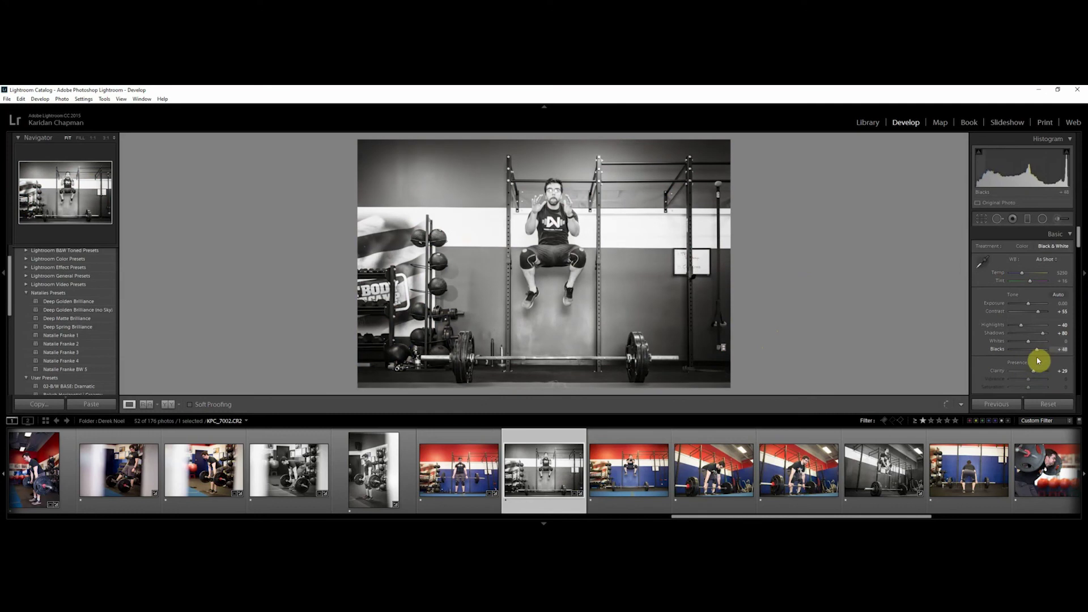
key("Right")
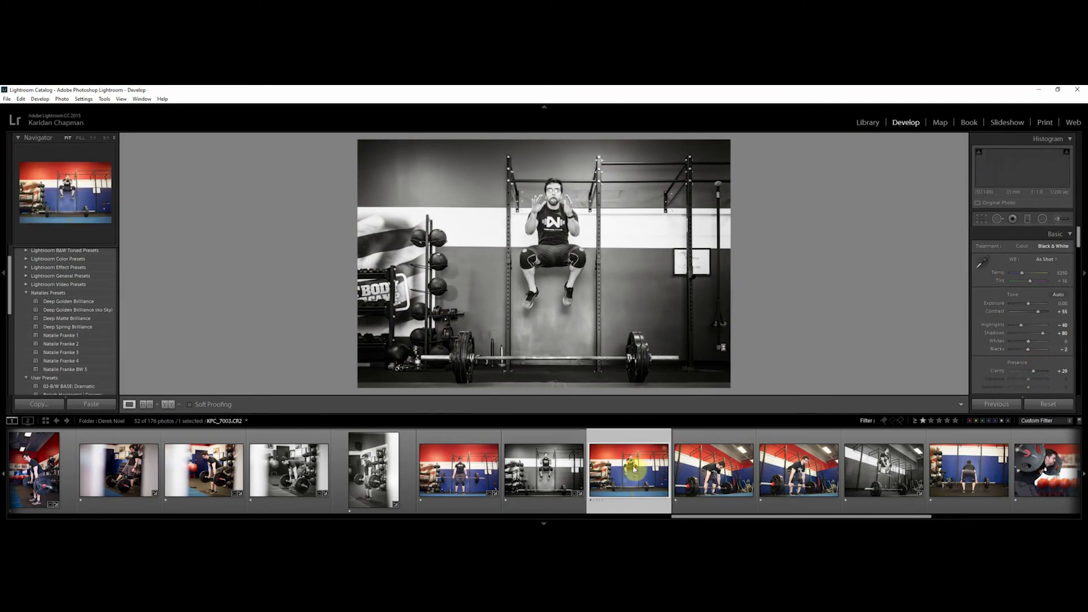
left_click_drag(1036, 351, 1030, 350)
Set KPC_7003.CR2 to contrast 26 and blacks -24, and sample its white balance from the white wall stripe.
left_click_drag(1029, 312, 1034, 315)
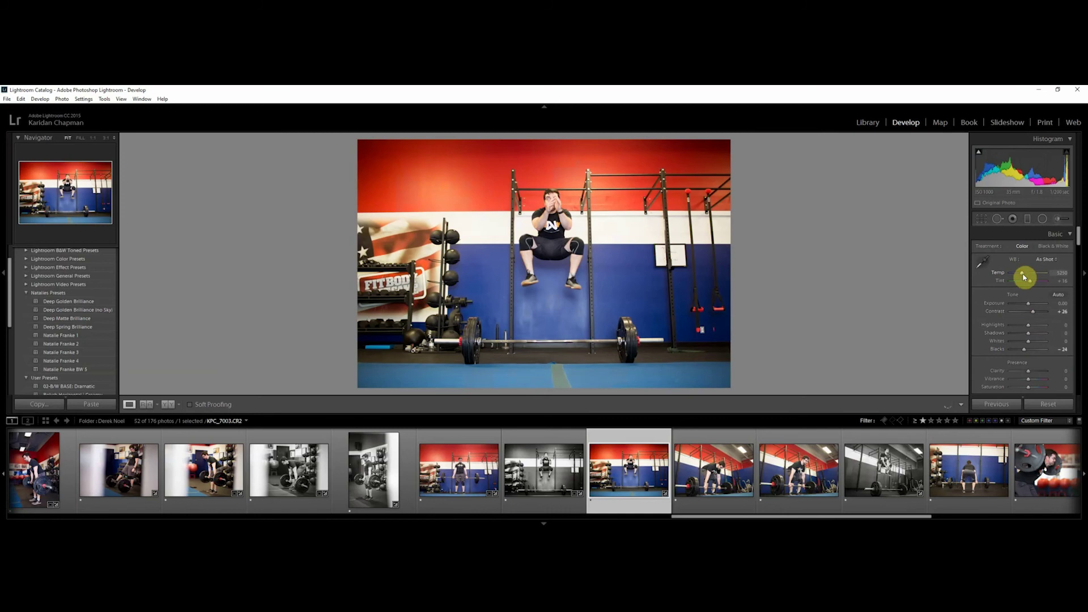
left_click(983, 262)
left_click(649, 244)
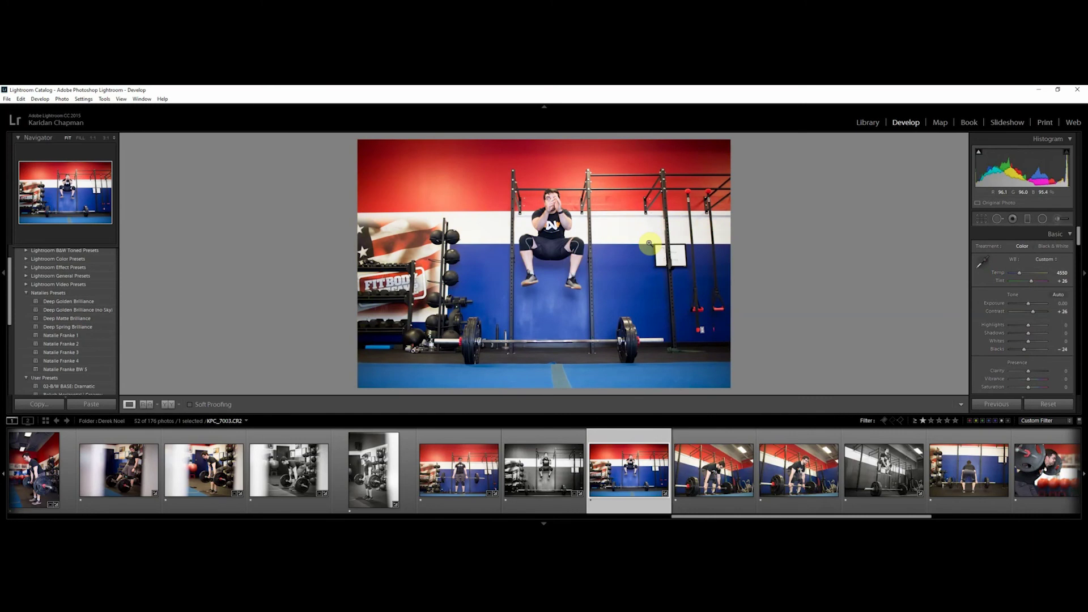
Synchronize the settings of KPC_7003.CR2 to KPC_7006.CR2 and KPC_7007.CR2, and set the temperature of KPC_7006.CR2 to 4738.
left_click(793, 474, "shift")
left_click(1001, 405)
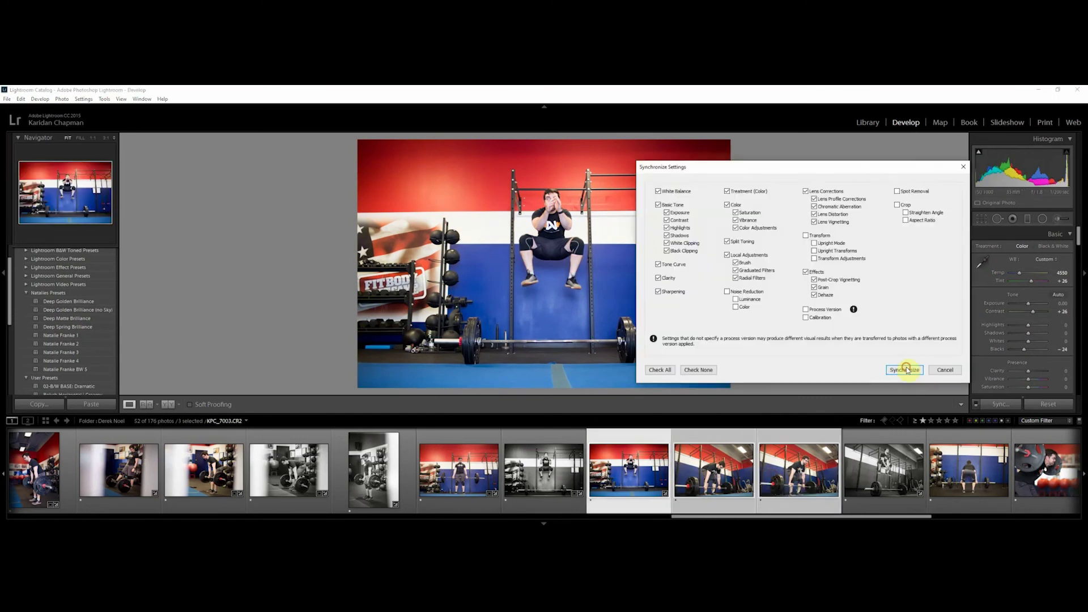
left_click(903, 368)
key("Right")
left_click(1022, 276)
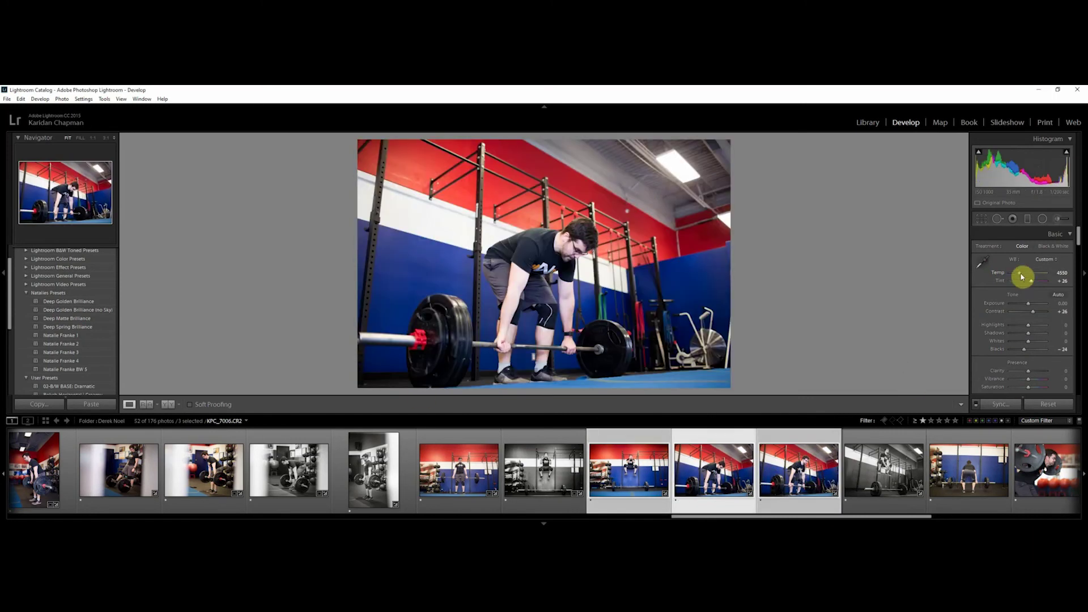
Apply the B/W BASE: Dramatic preset to KPC_7007.CR2 and set its blacks to 55.
left_click(797, 481)
left_click(72, 386)
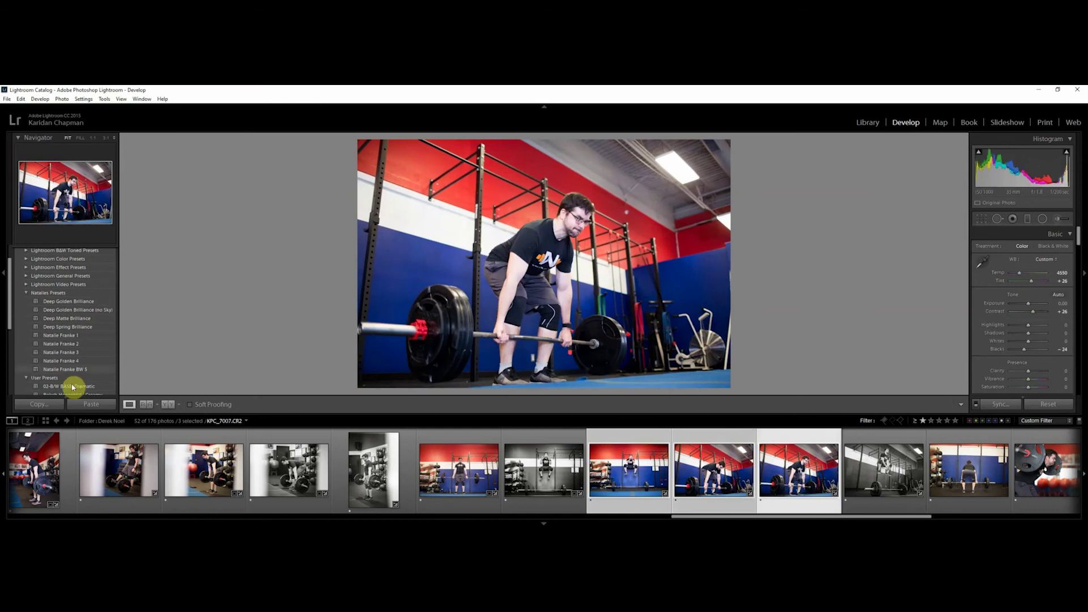
left_click_drag(1043, 349, 1039, 349)
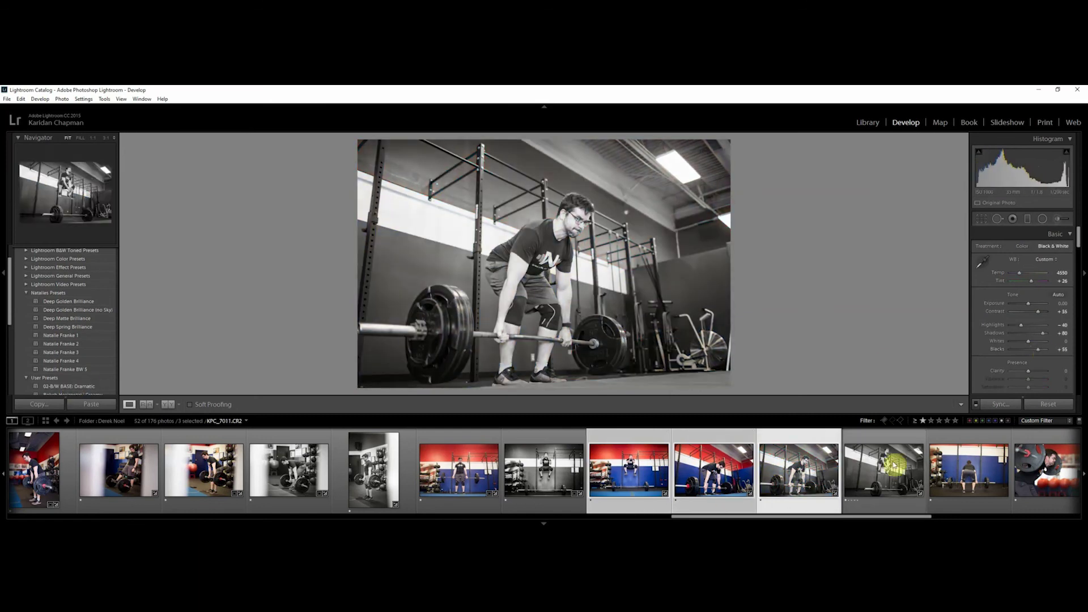
Create a virtual copy of KPC_7006.CR2, apply the B/W BASE: Dramatic preset to it, and set shadows to 52 and blacks to 50.
left_click(712, 485)
left_click(717, 485)
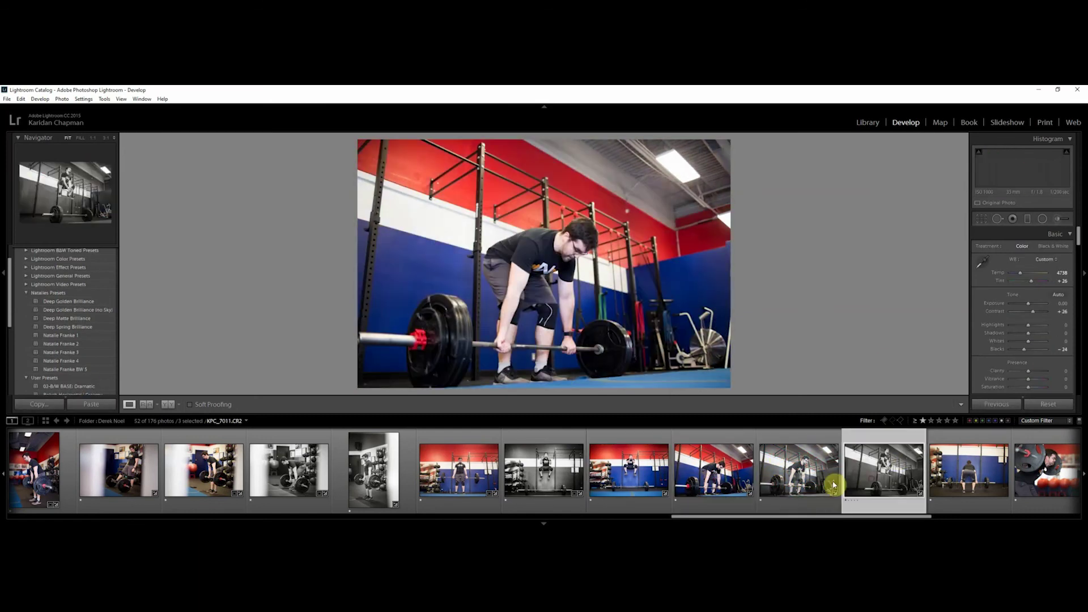
right_click(718, 485)
left_click(771, 351)
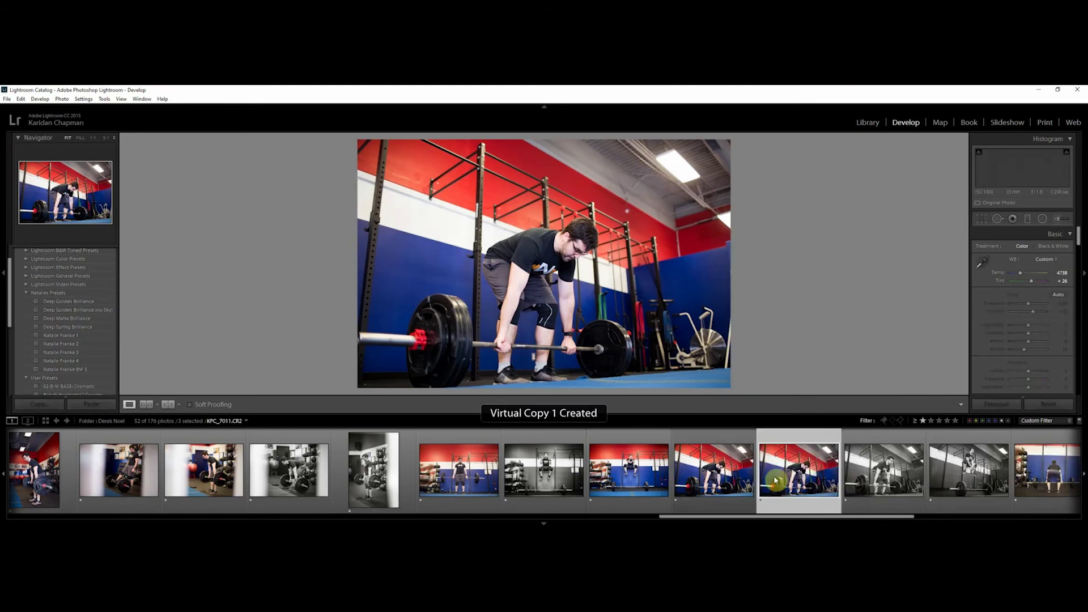
left_click(60, 371)
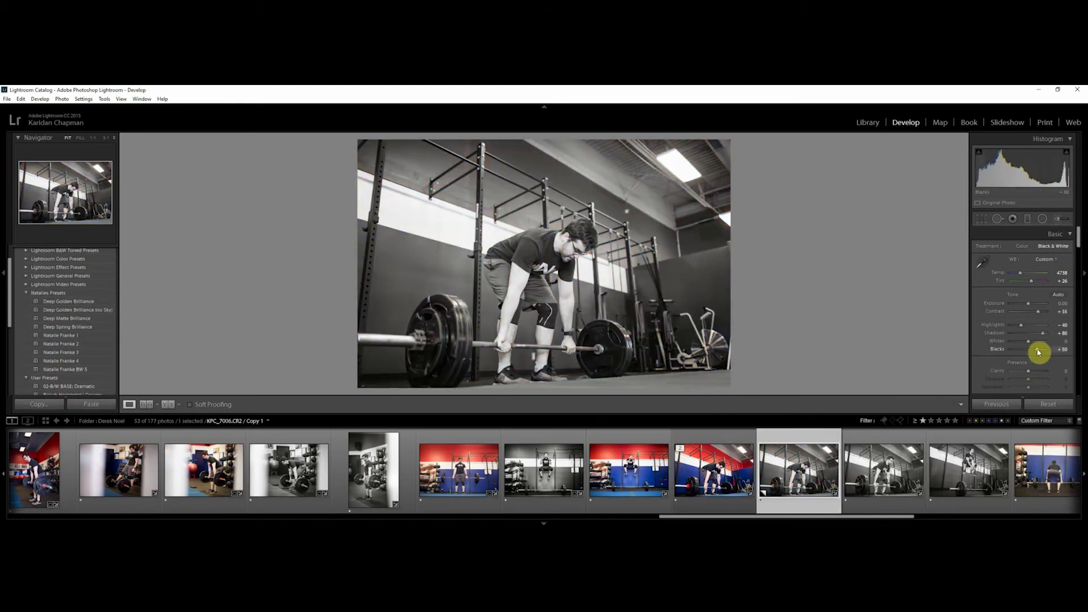
left_click_drag(1041, 334, 1035, 333)
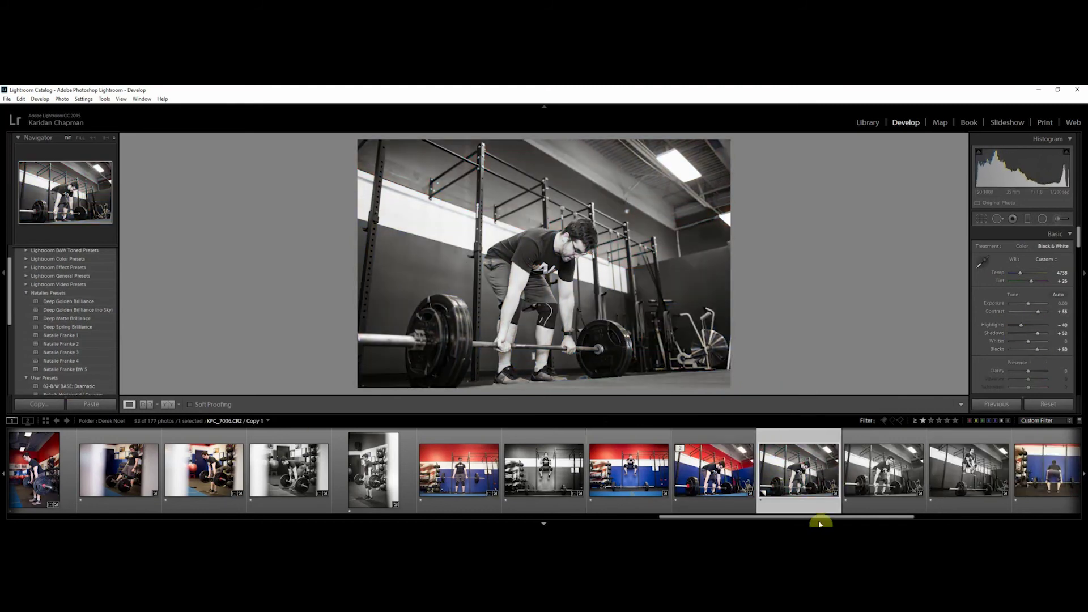
Straighten the rear-view deadlift photo KPC_7013.CR2 by about 1.22 degrees and paste the copied develop settings onto it.
left_click_drag(818, 517, 981, 505)
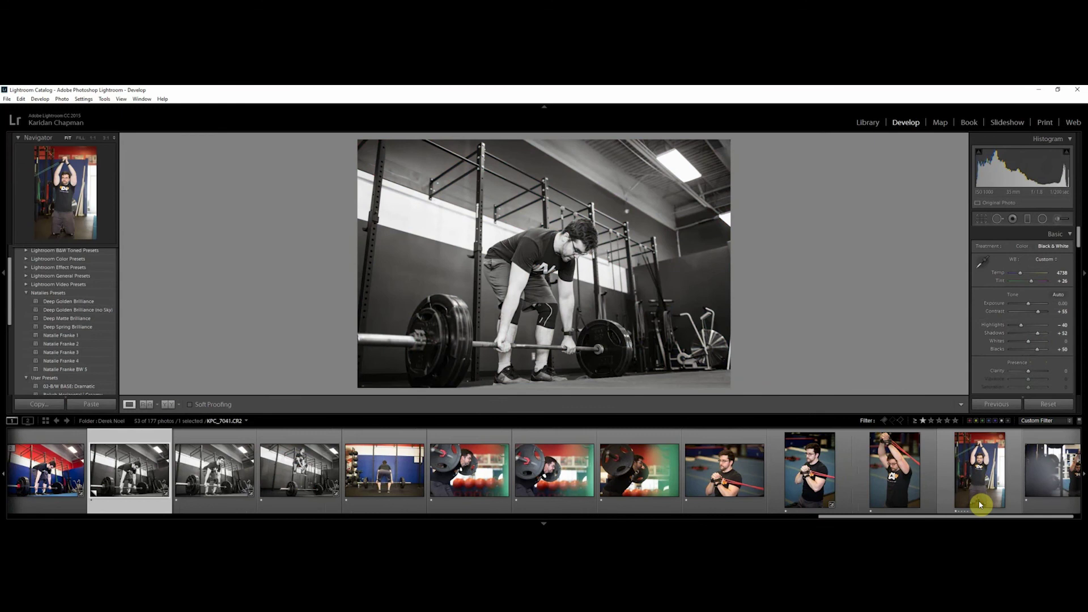
left_click(384, 470)
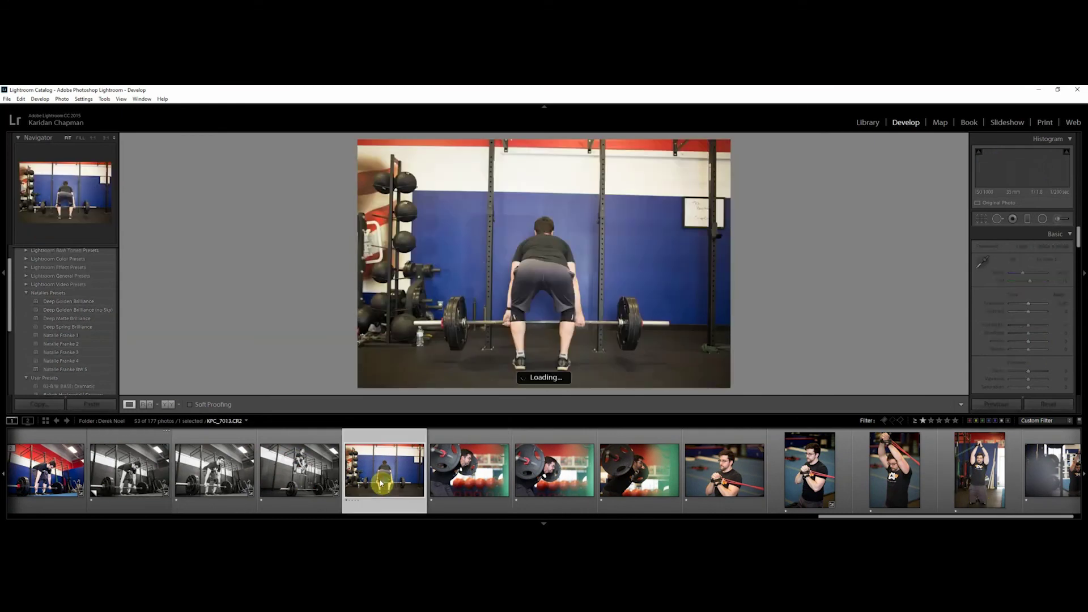
left_click(982, 220)
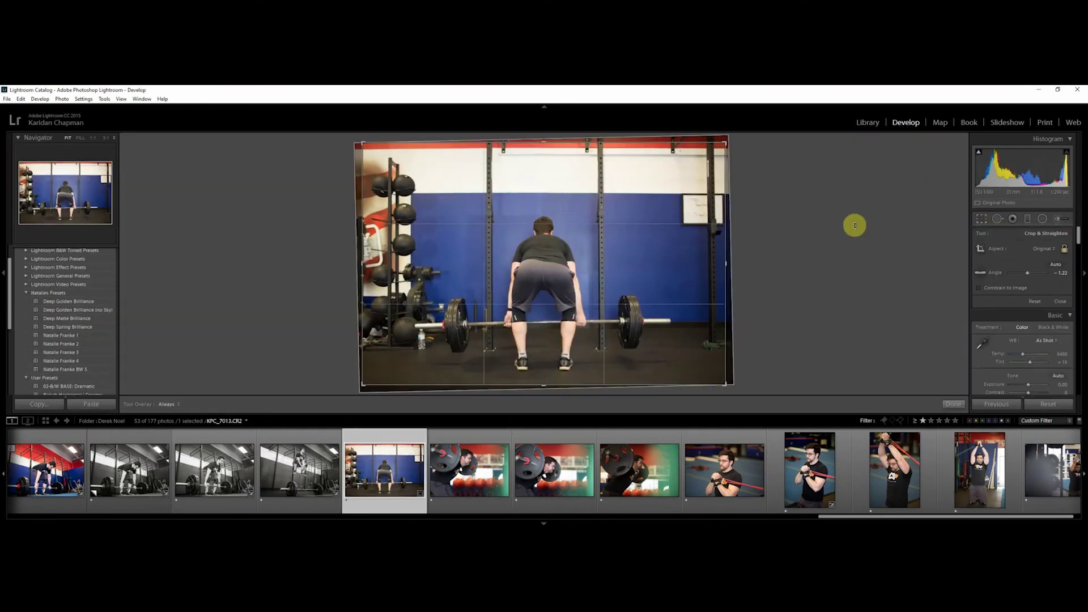
key("r")
key("ctrl+shift+v")
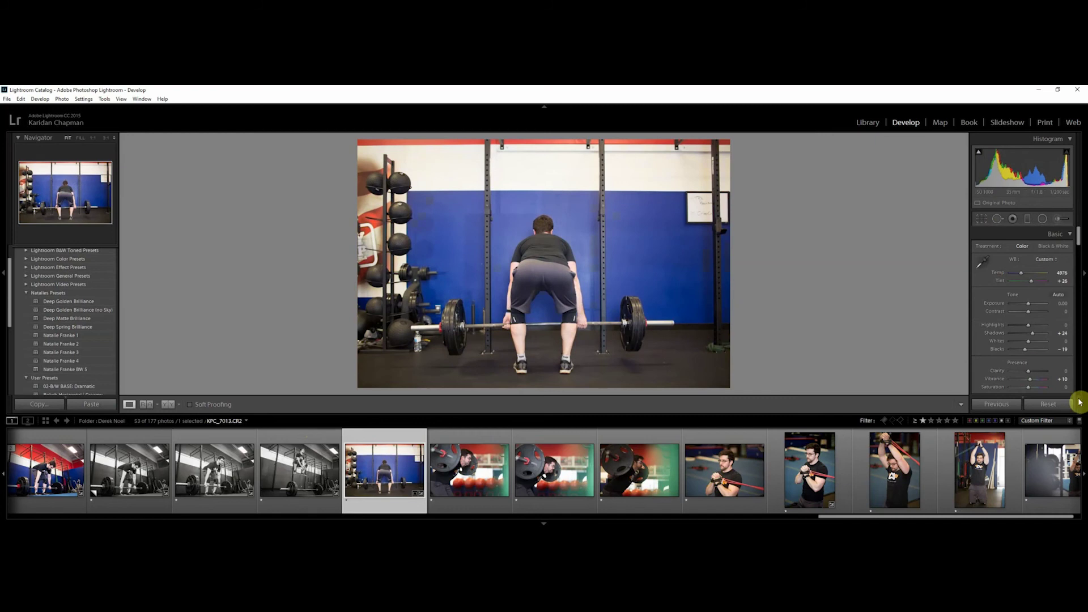
Set the barbell squat photo KPC_7020.CR2 to contrast 10, blacks -29, clarity 7 and vibrance 8.
left_click(486, 502)
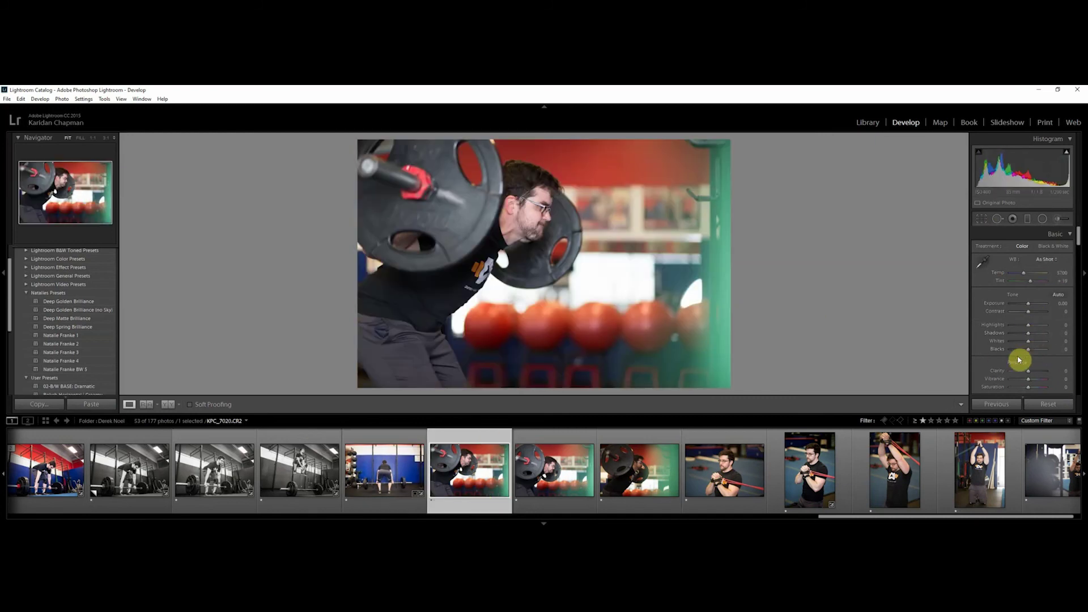
left_click_drag(1025, 352, 1021, 352)
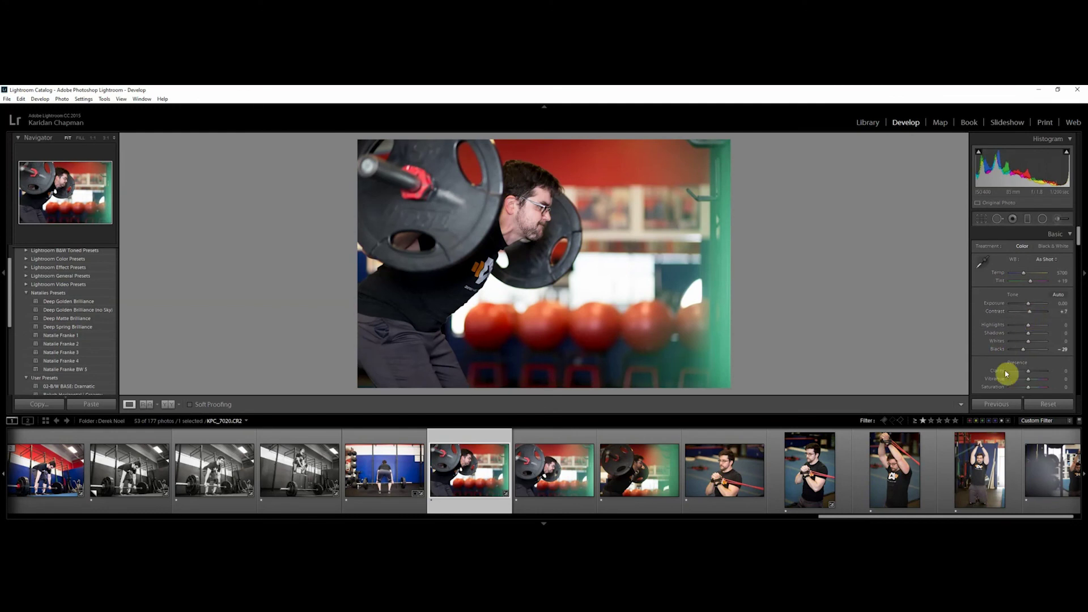
left_click_drag(1028, 373, 1033, 377)
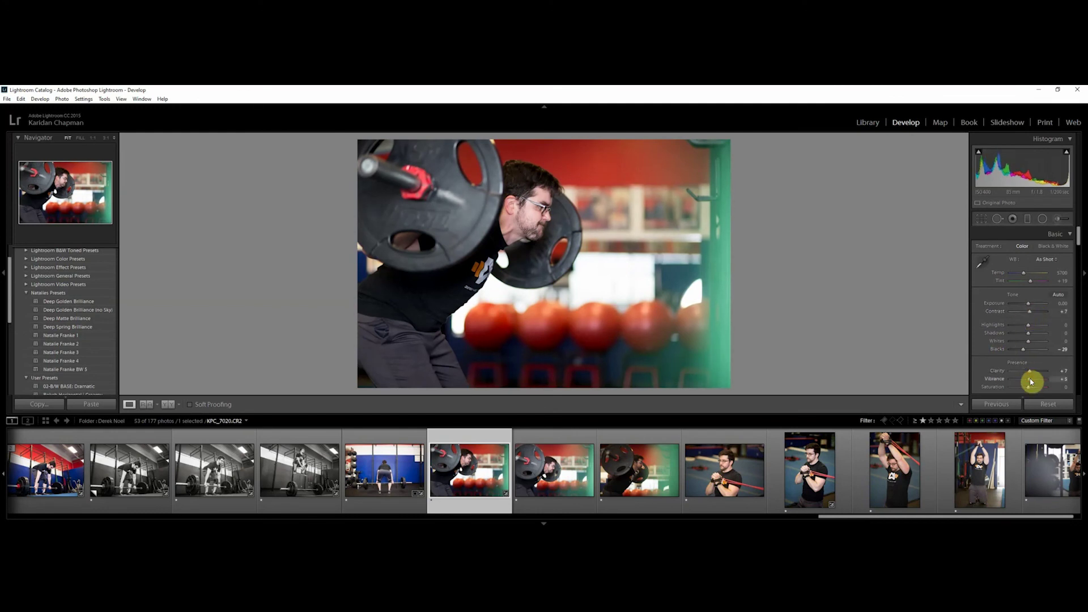
left_click(574, 496)
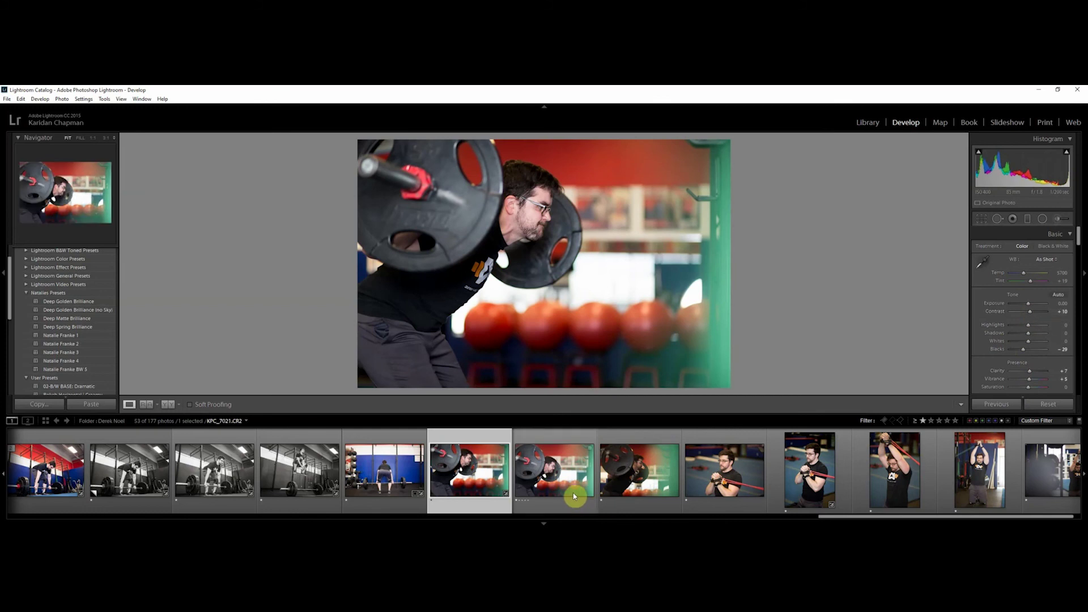
Paint an adjustment brush stroke with saturation -100 over the green rack along the right edge of squat photo KPC_7020.CR2.
left_click(1058, 219)
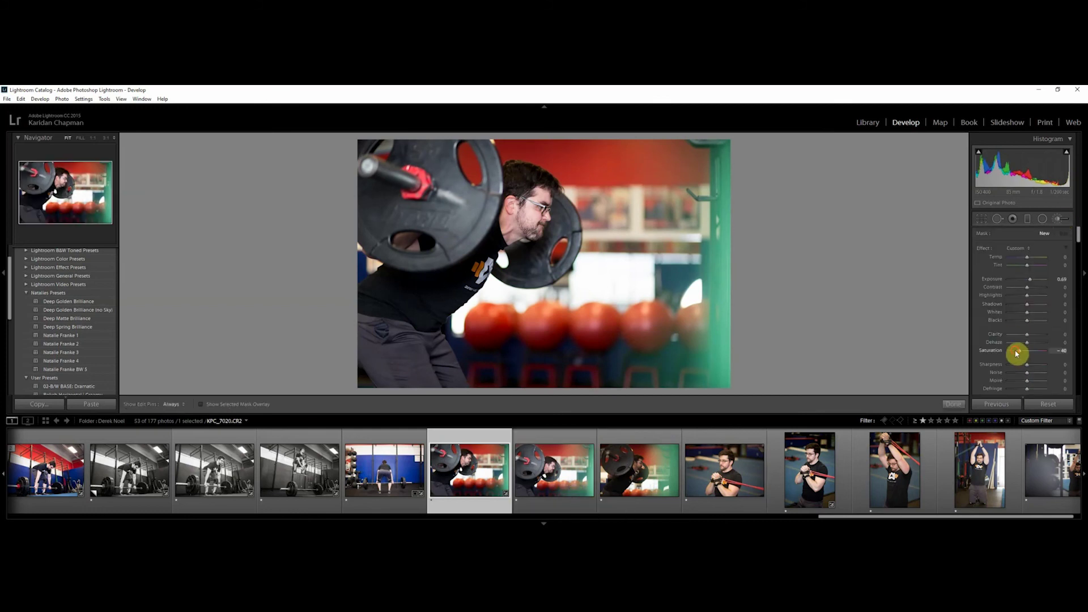
left_click_drag(1018, 353, 1015, 351)
key("h")
mouse_move(716, 158)
left_mouse_down()
mouse_move(726, 398)
mouse_move(737, 193)
mouse_move(701, 396)
mouse_move(736, 149)
left_mouse_up()
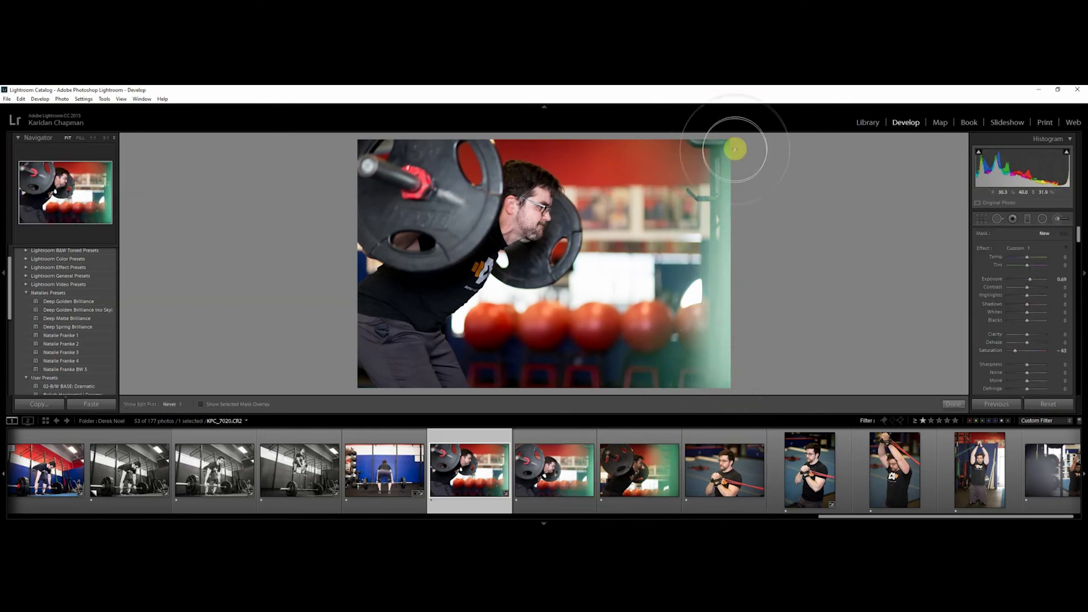
key("h")
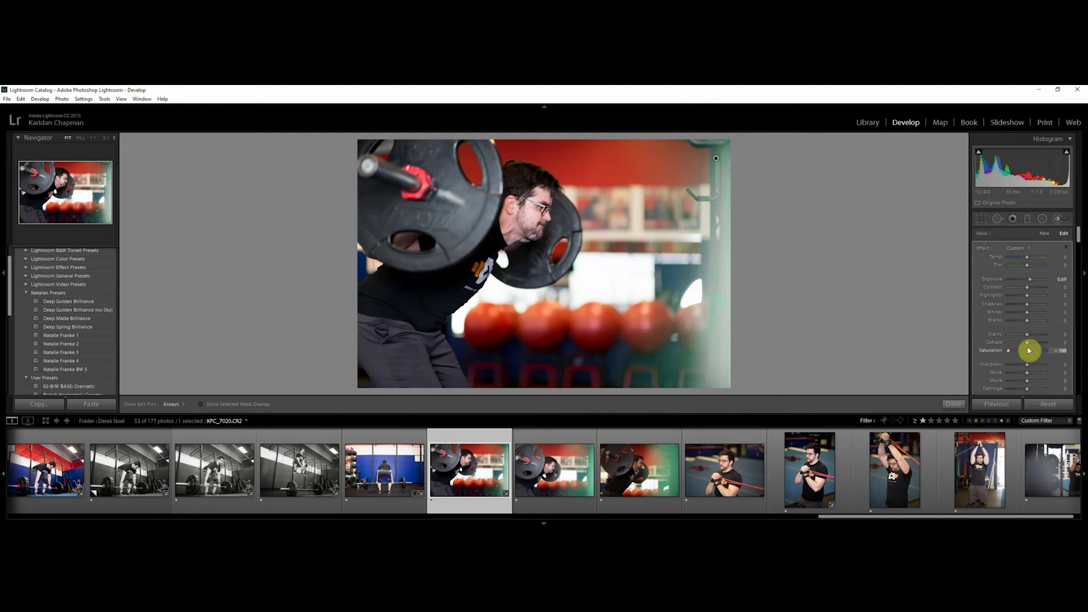
left_click_drag(1027, 321, 1025, 326)
left_click(954, 404)
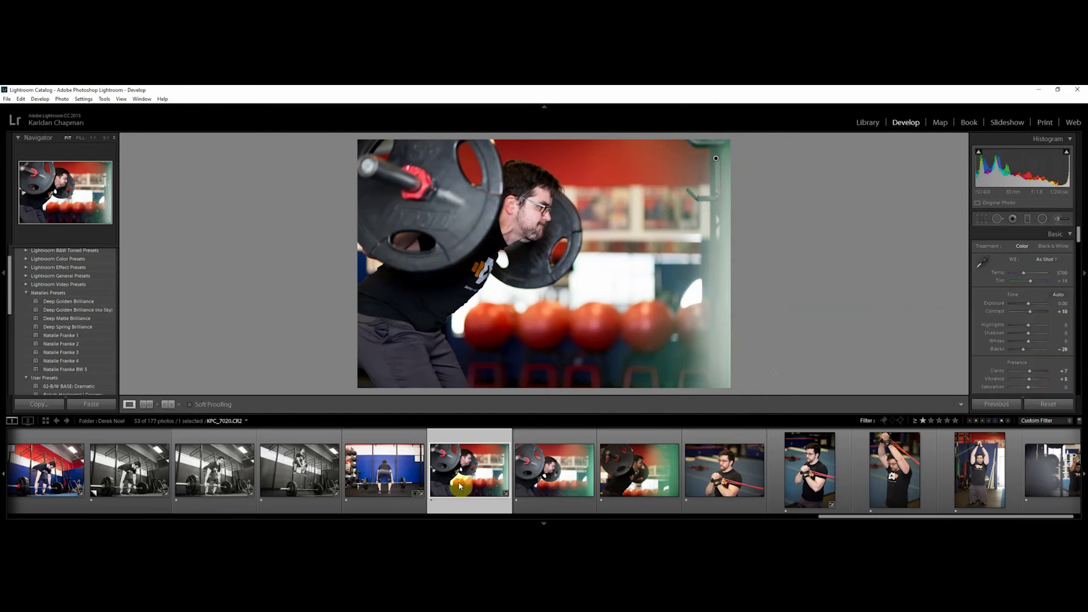
Synchronize the develop settings of KPC_7020.CR2 to the two following squat photos, KPC_7021.CR2 and KPC_7023.CR2.
right_click(459, 484)
key("Escape")
left_click(631, 484, "shift")
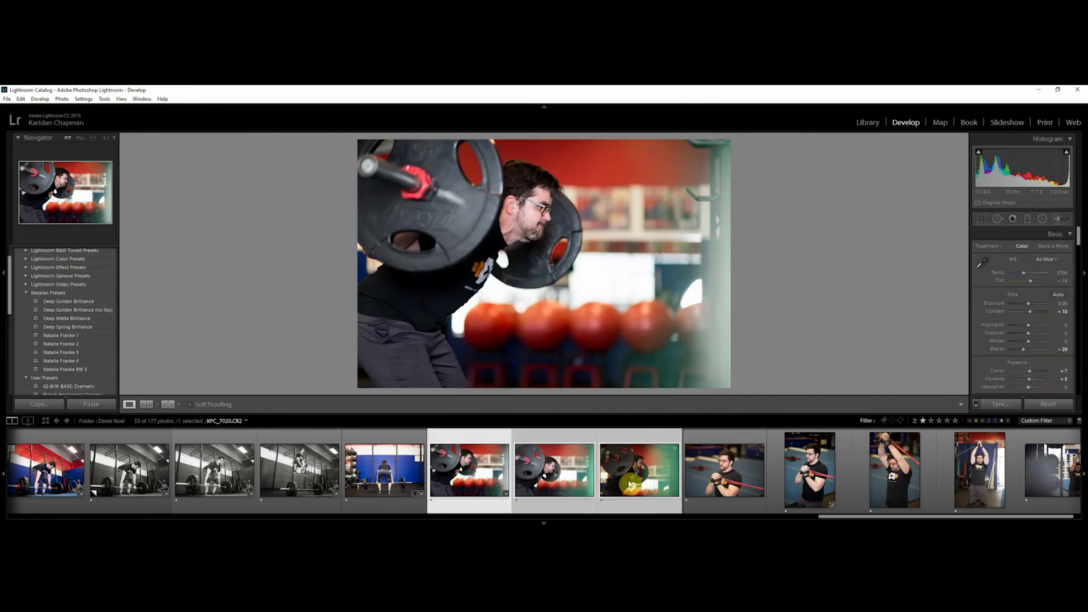
left_click(1000, 404)
key("Return")
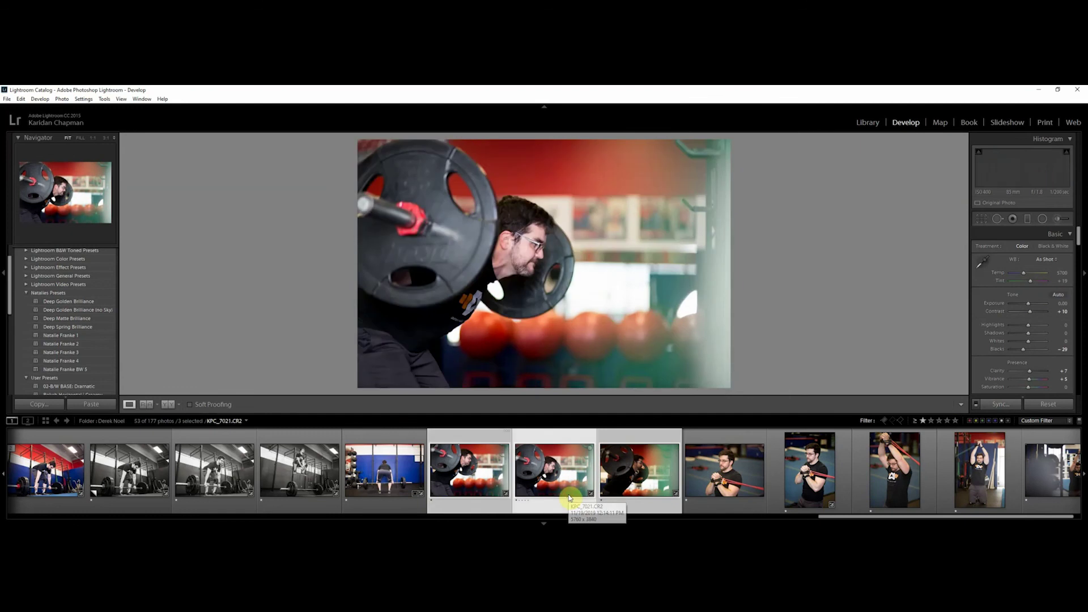
Remove the star rating from the darker squat photo KPC_7023.CR2 and apply the B/W BASE: Dramatic preset to KPC_7021.CR2 and KPC_7031.CR2.
left_click(648, 485)
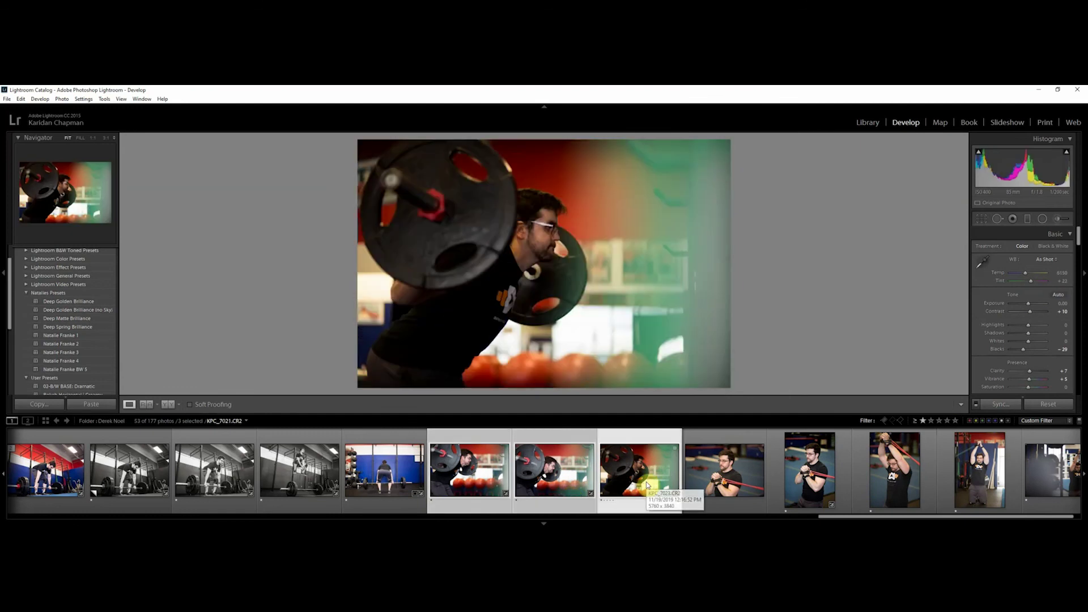
key("0")
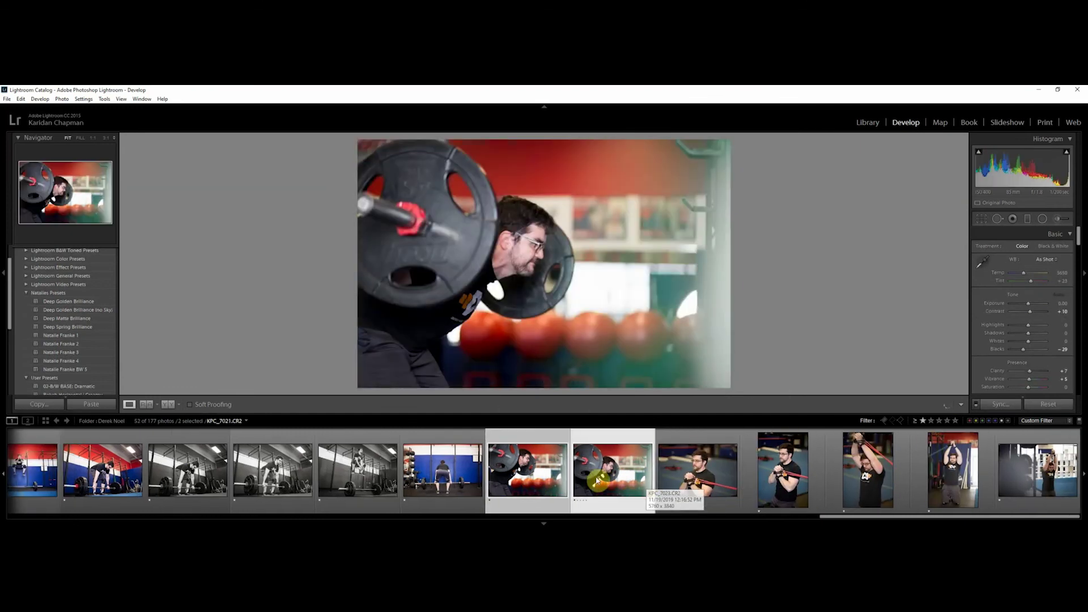
left_click(73, 386)
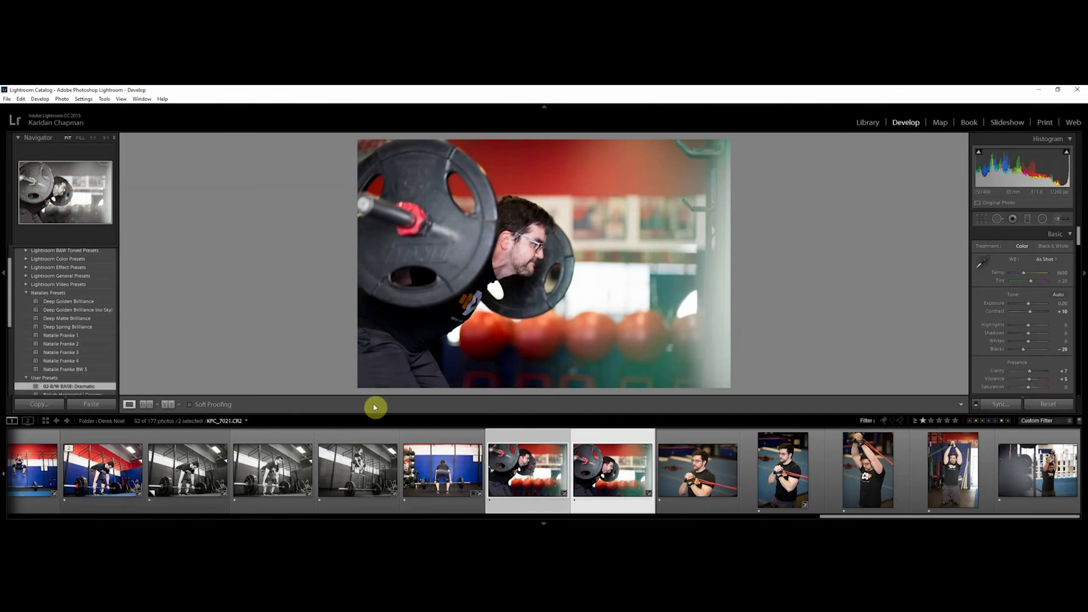
left_click(731, 473)
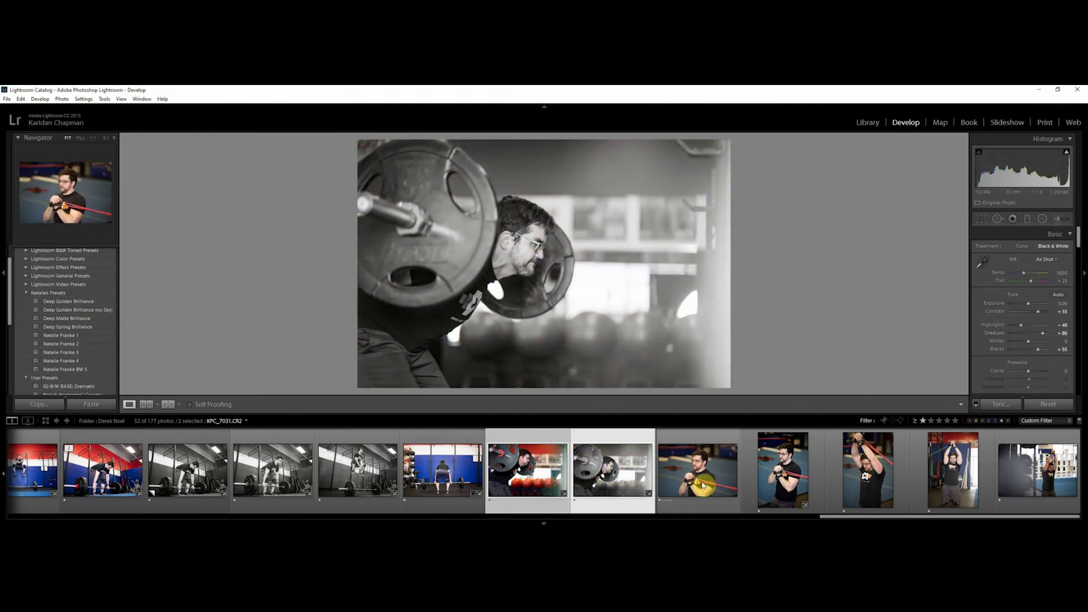
left_click(62, 386)
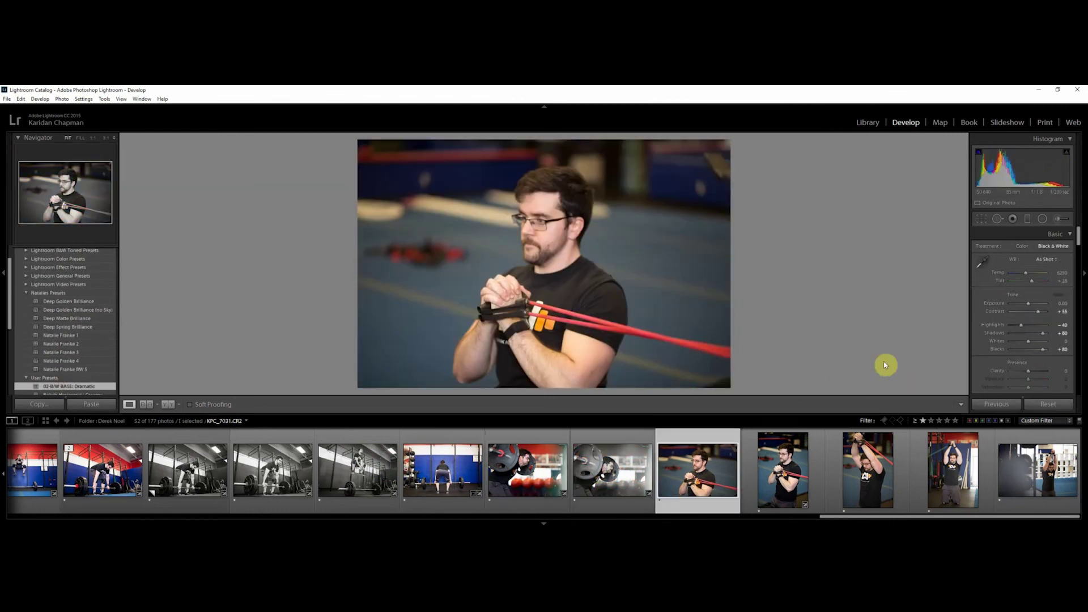
Set KPC_7033.CR2 to exposure 0.60 and contrast 14, and apply the B/W BASE: Dramatic preset to KPC_7037.CR2 with blacks 74.
left_click(801, 469)
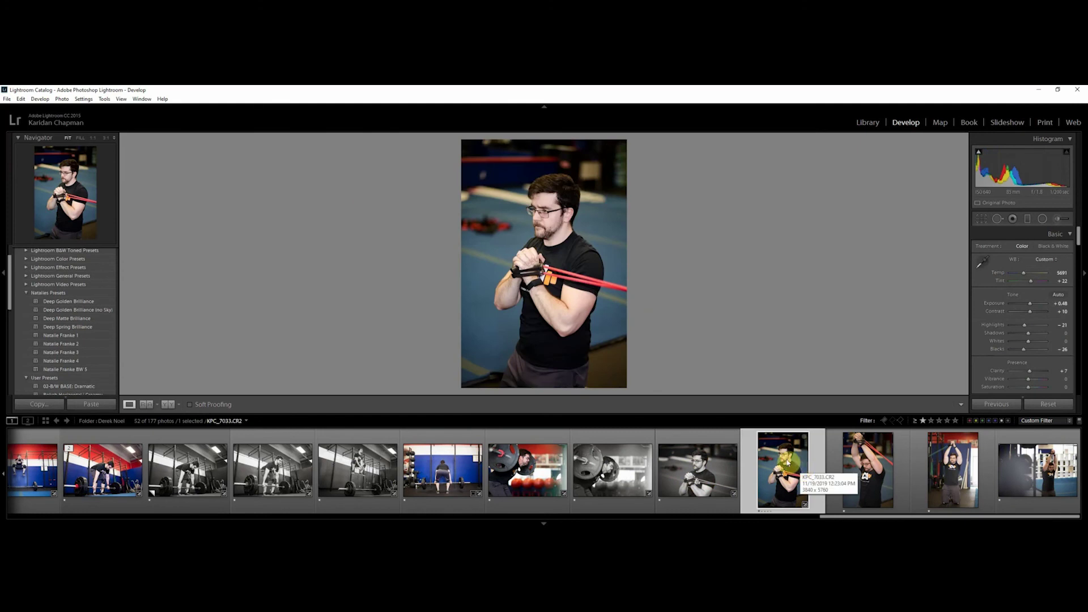
left_click_drag(1030, 305, 1032, 305)
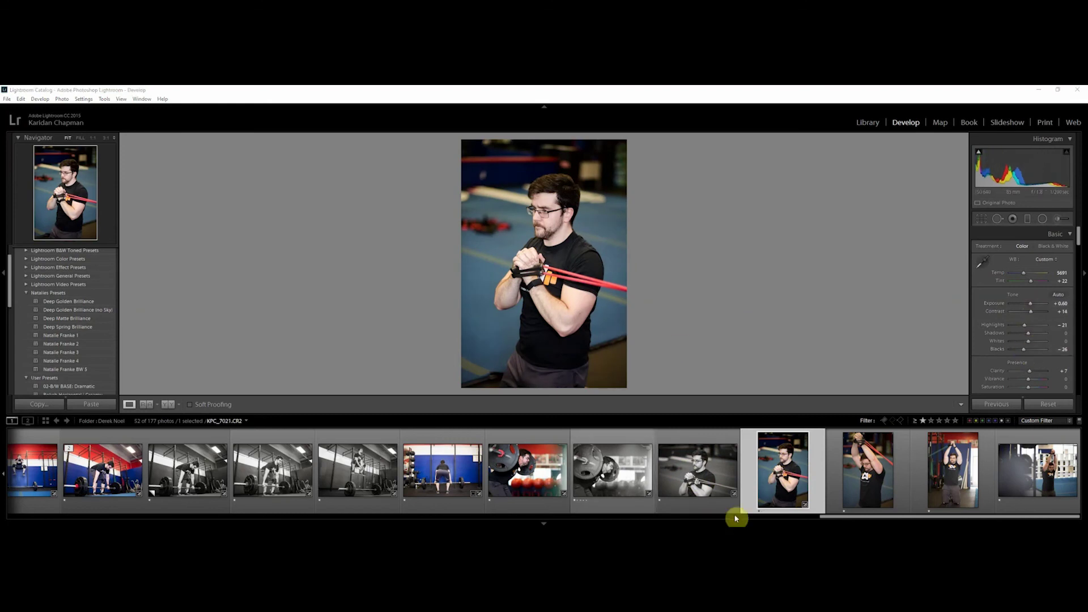
key("Right")
left_click(66, 386)
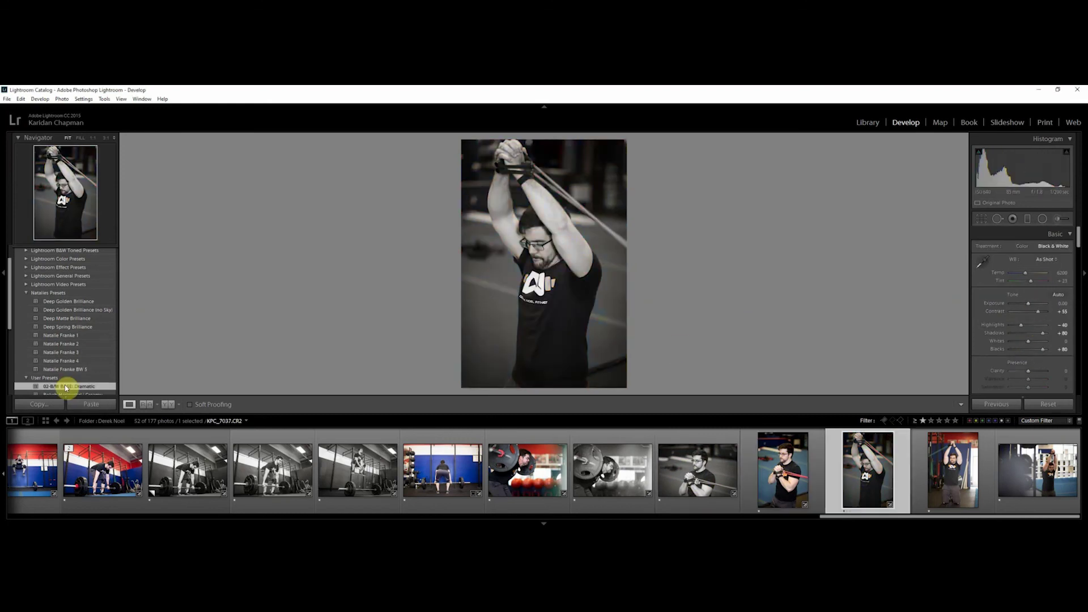
left_click_drag(1043, 349, 1042, 351)
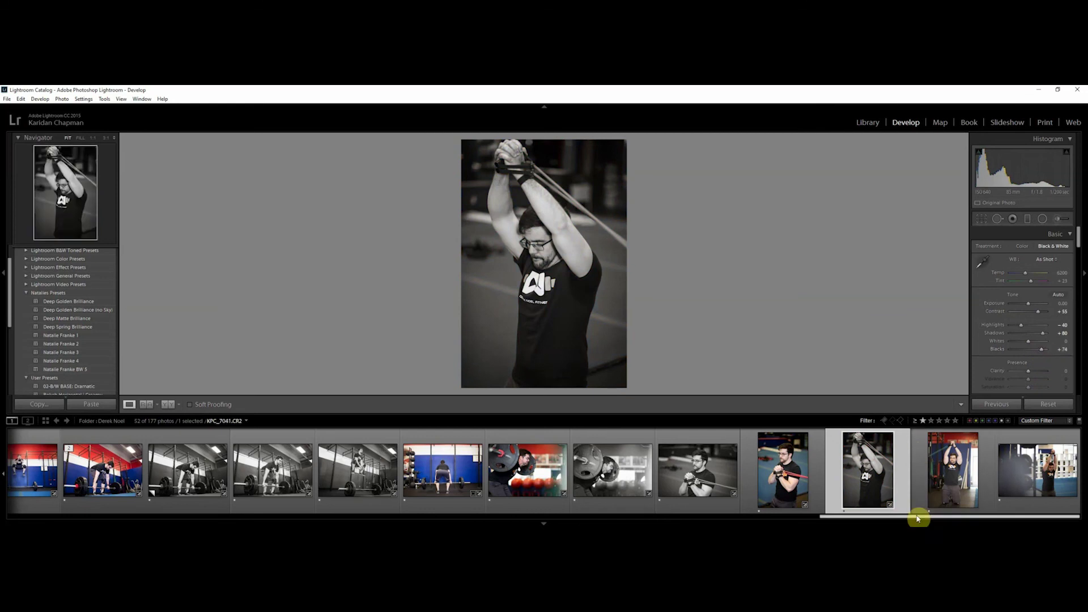
Slightly adjust the crop of kneeling photo KPC_7041.CR2, set contrast 12, highlights -7, blacks -24 and vibrance 7, and raise its clarity.
left_click(933, 505)
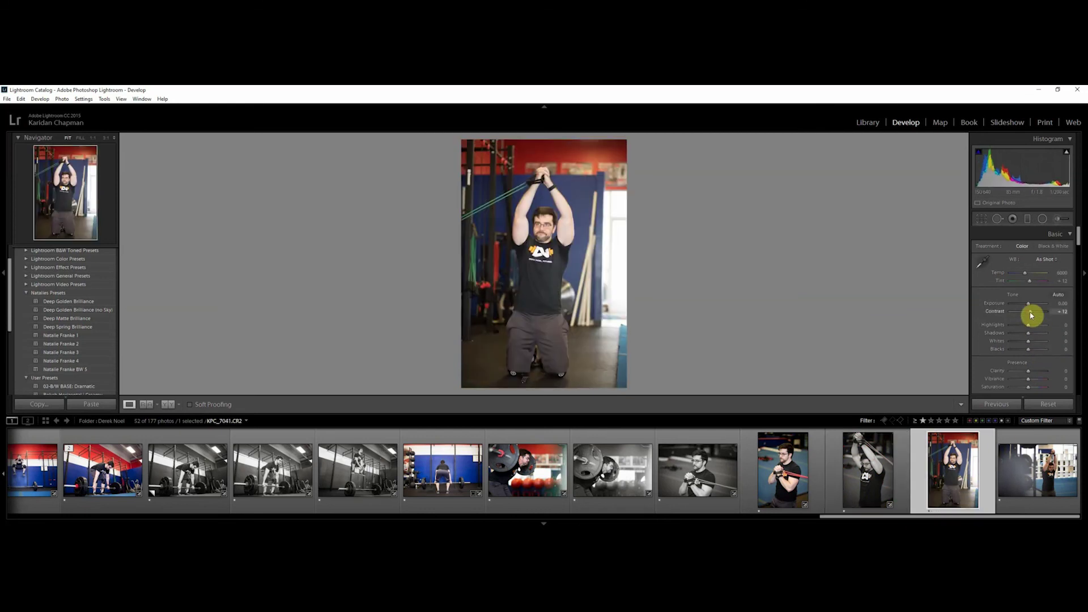
left_click(981, 219)
key("r")
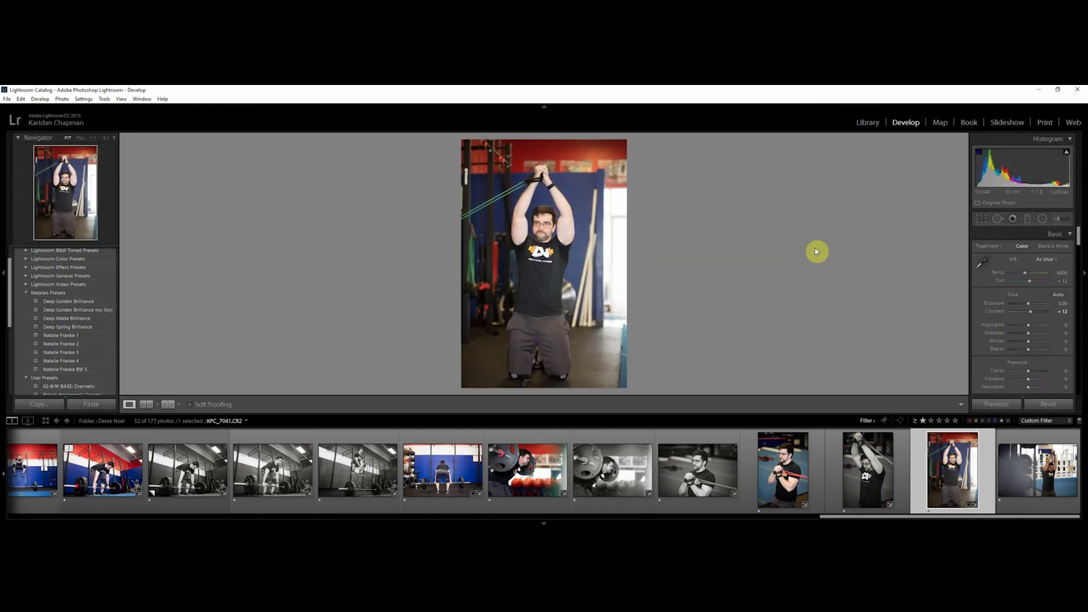
left_click_drag(1029, 370, 1025, 349)
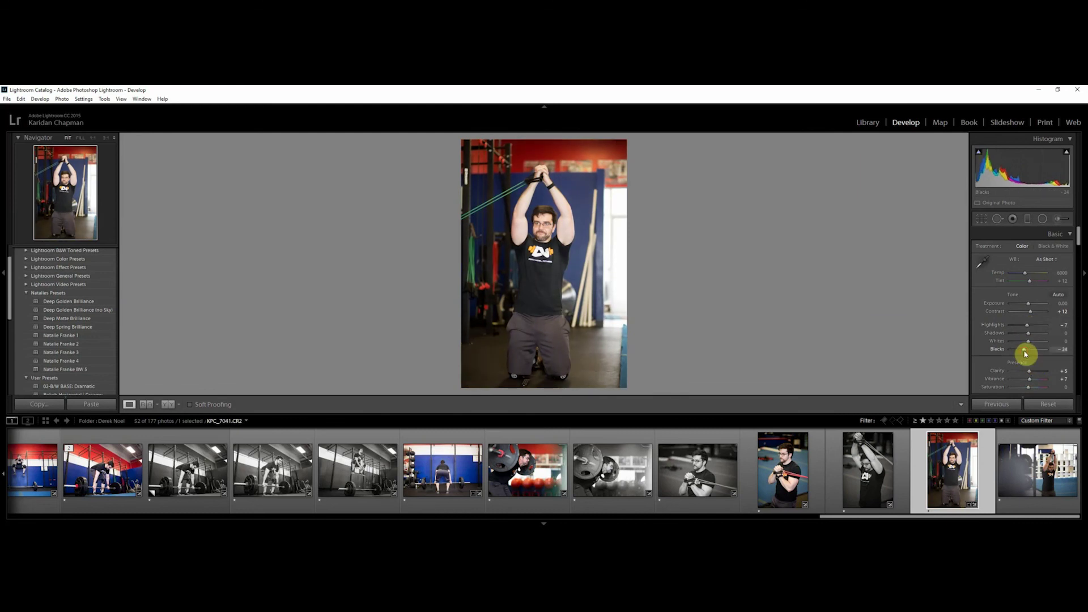
Apply the B/W BASE: Dramatic preset to KPC_7048.CR2 and set its blacks to 50 and contrast to 69.
key("Right")
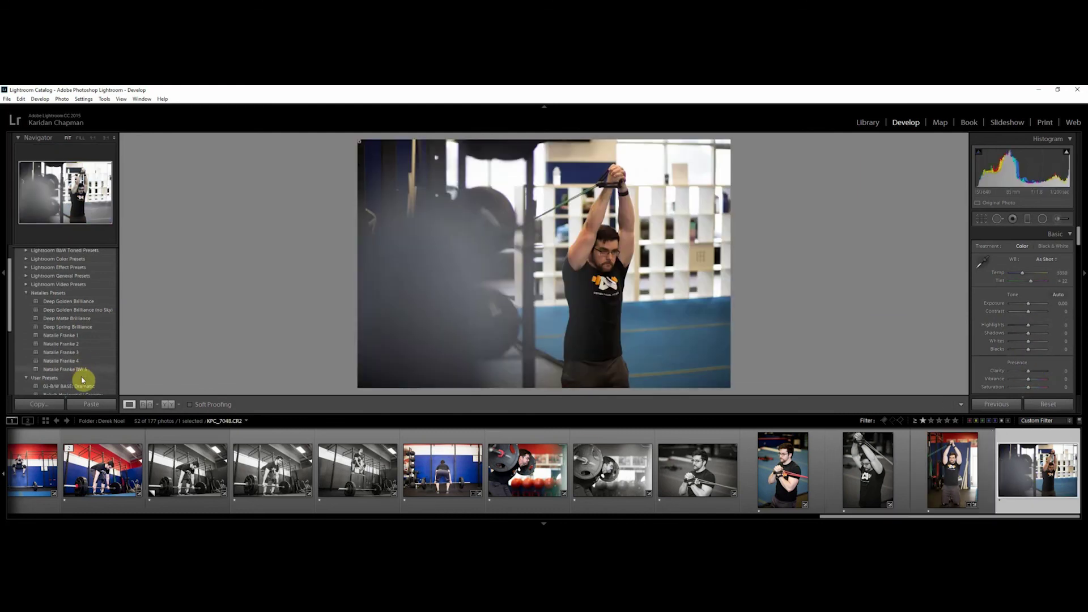
left_click(85, 387)
left_click_drag(1039, 352, 1035, 352)
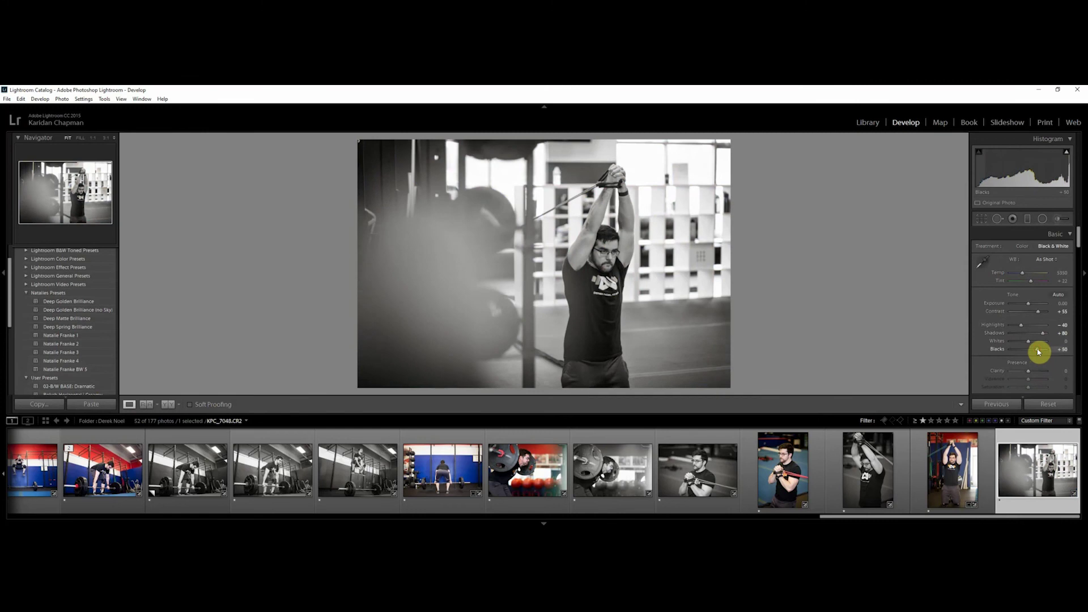
left_click_drag(1041, 313, 1047, 315)
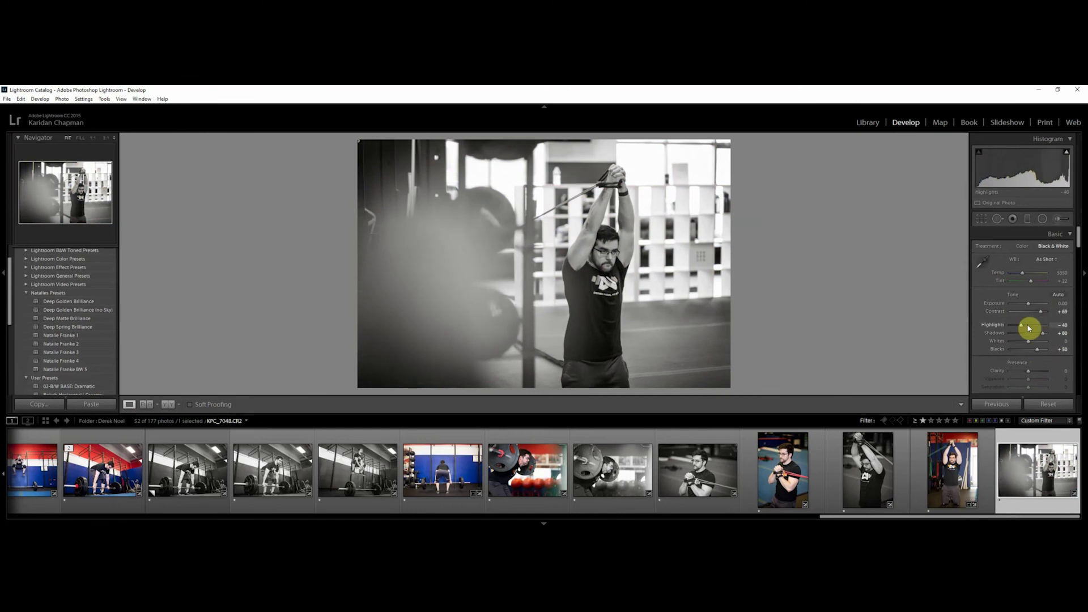
Open KPC_7048.CR2 in Photoshop and remove the small object above the lattice left of the raised hands with the Patch tool and Fill.
right_click(1054, 479)
left_click(965, 287)
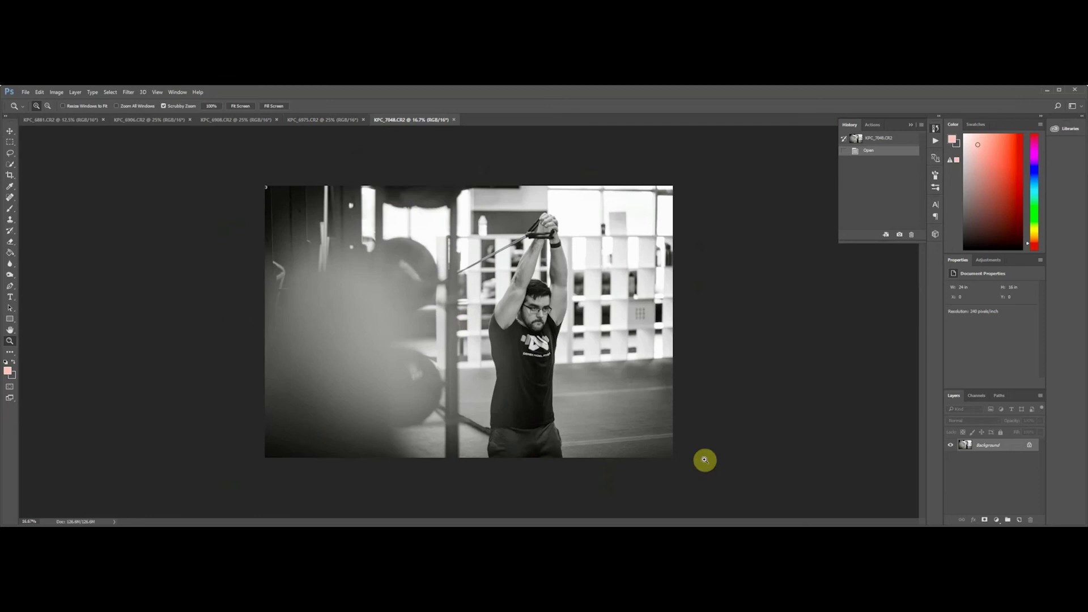
left_click(10, 198)
right_click(10, 197)
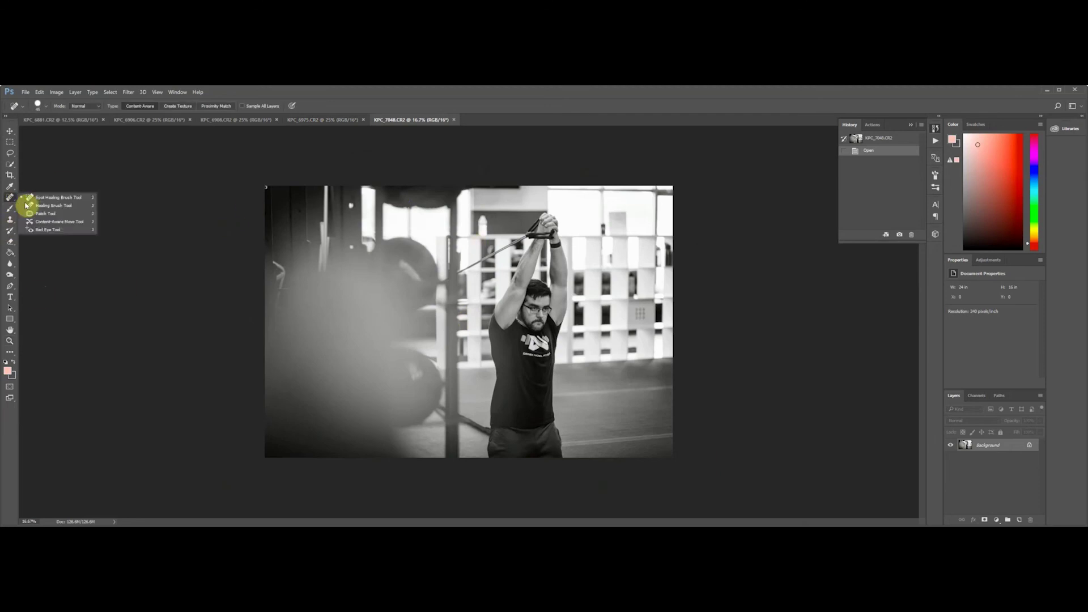
left_click(46, 214)
mouse_move(494, 239)
left_mouse_down()
mouse_move(493, 223)
mouse_move(503, 230)
left_mouse_up()
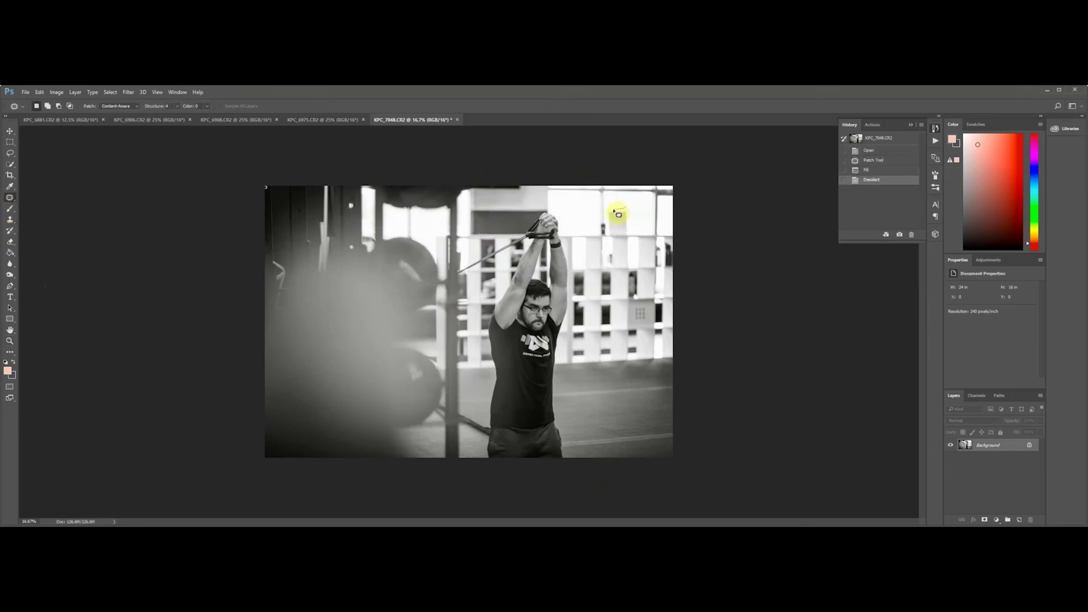
Remove the objects in front of the bright window right of the man's hands with Patch tool selections and Fill.
mouse_move(628, 219)
left_mouse_down()
mouse_move(616, 209)
mouse_move(619, 235)
mouse_move(600, 236)
left_mouse_up()
left_click(600, 223)
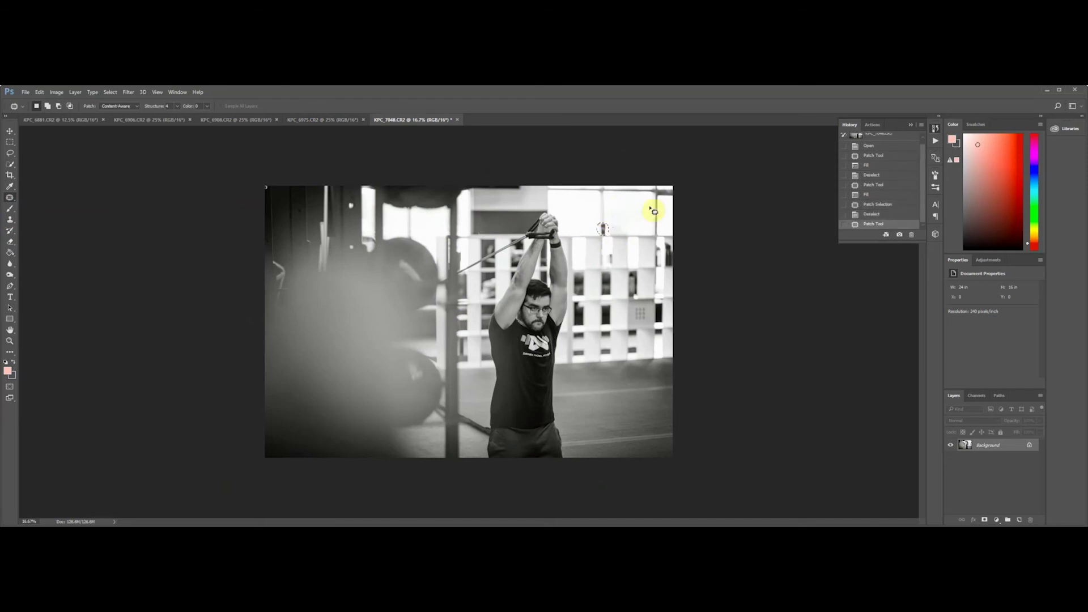
left_click_drag(650, 208, 650, 208)
key("ctrl+d")
Sample the bright window colour and brush over the leftover marks along the top of the lattice right of the man's hands.
key("b")
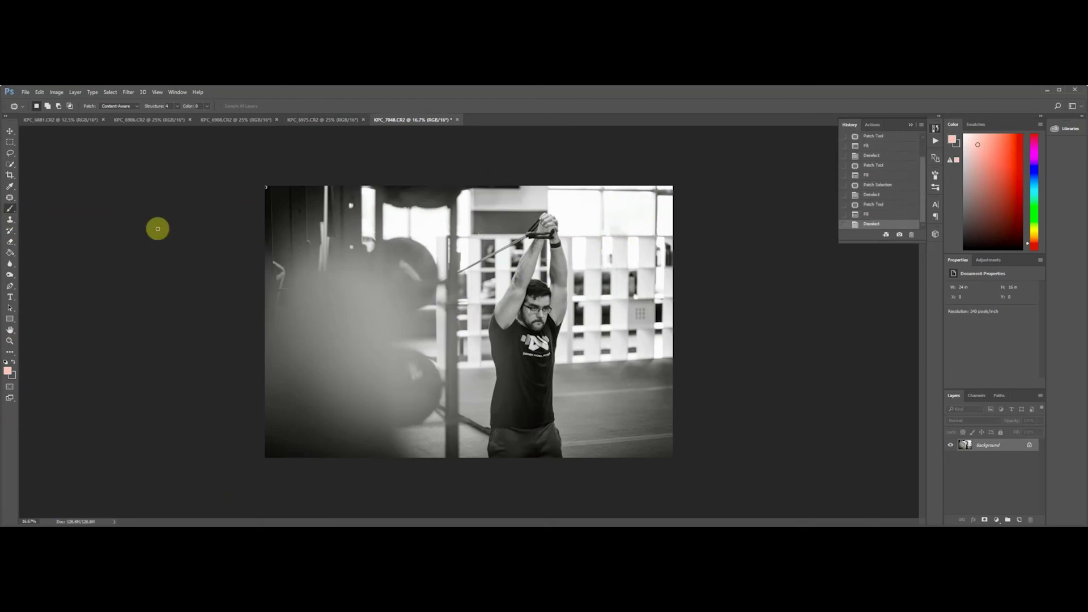
left_click(632, 217, "alt")
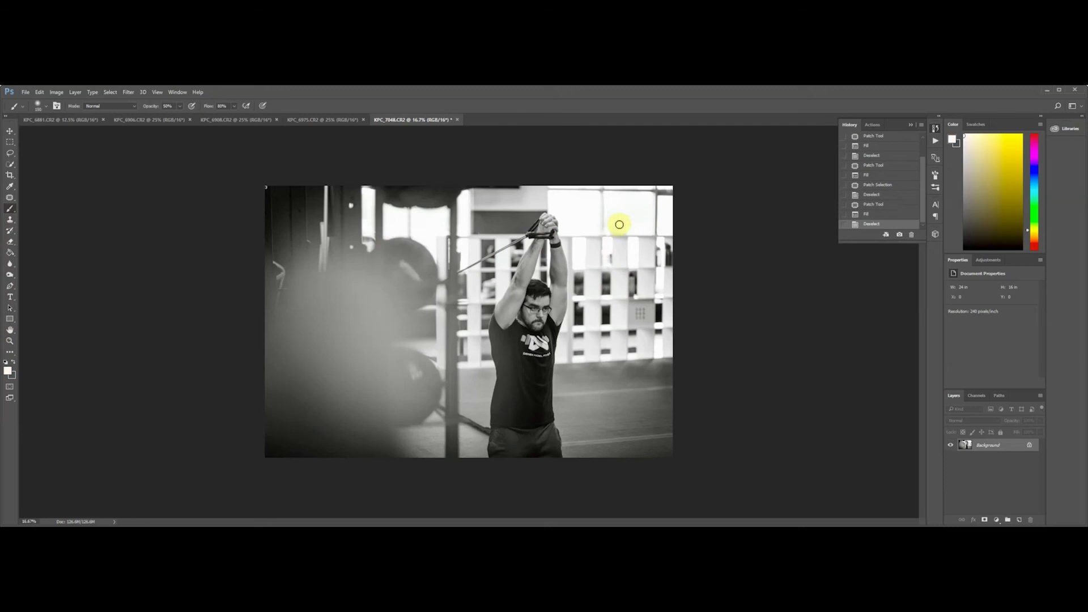
left_click(619, 224)
left_click(612, 229)
left_click(611, 232)
left_click(622, 231)
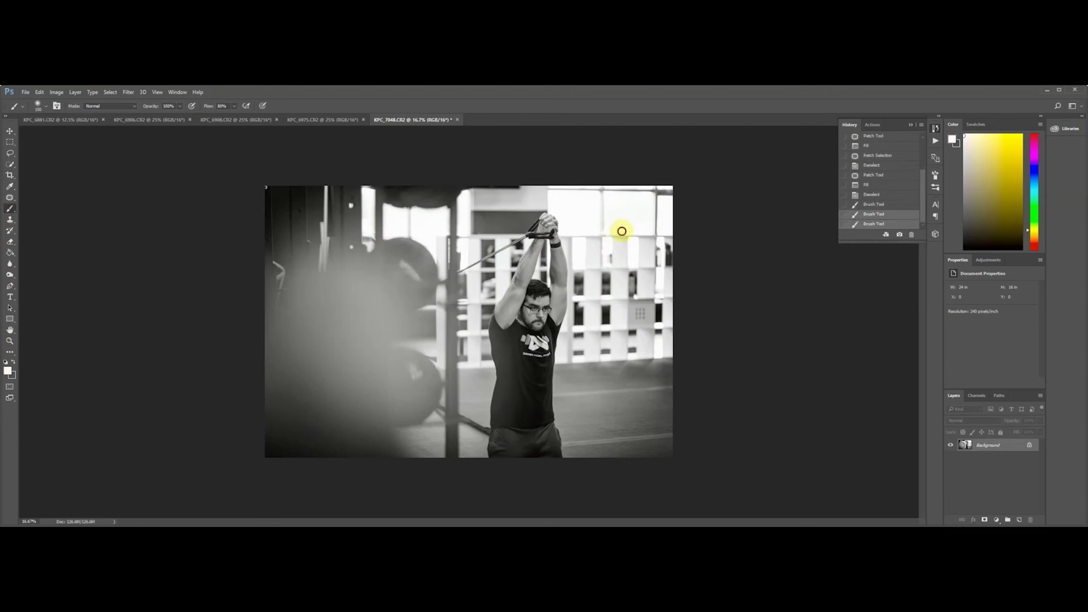
left_click(623, 226)
Clean the remaining mark at the lattice's upper edge with the Clone Stamp and save the photo.
mouse_move(10, 199)
left_mouse_down()
mouse_move(25, 214)
mouse_move(10, 201)
left_mouse_up()
left_click(51, 197)
left_click(10, 219)
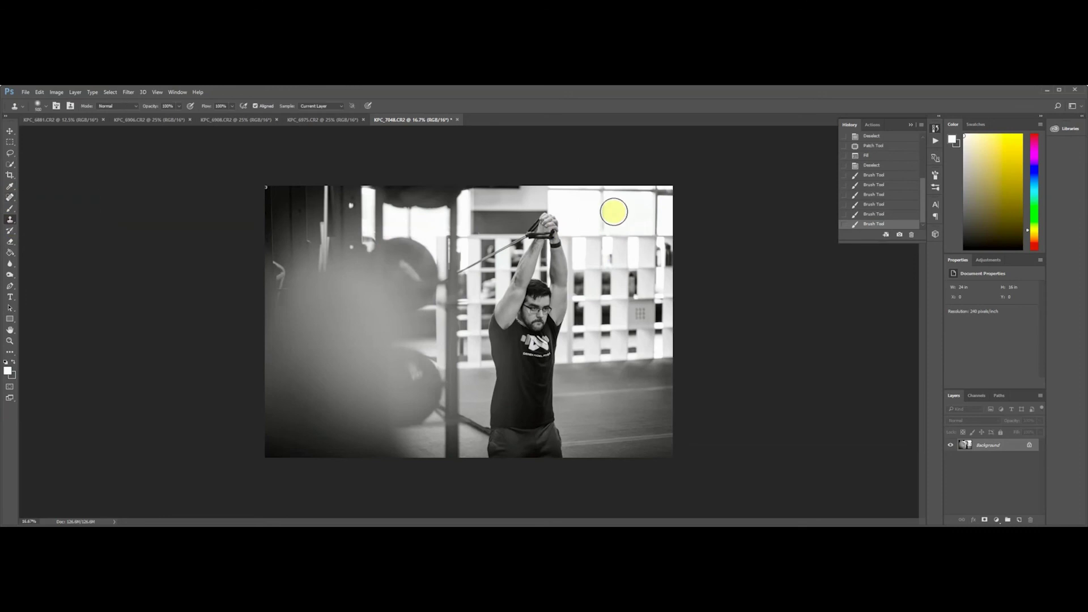
left_click(601, 226)
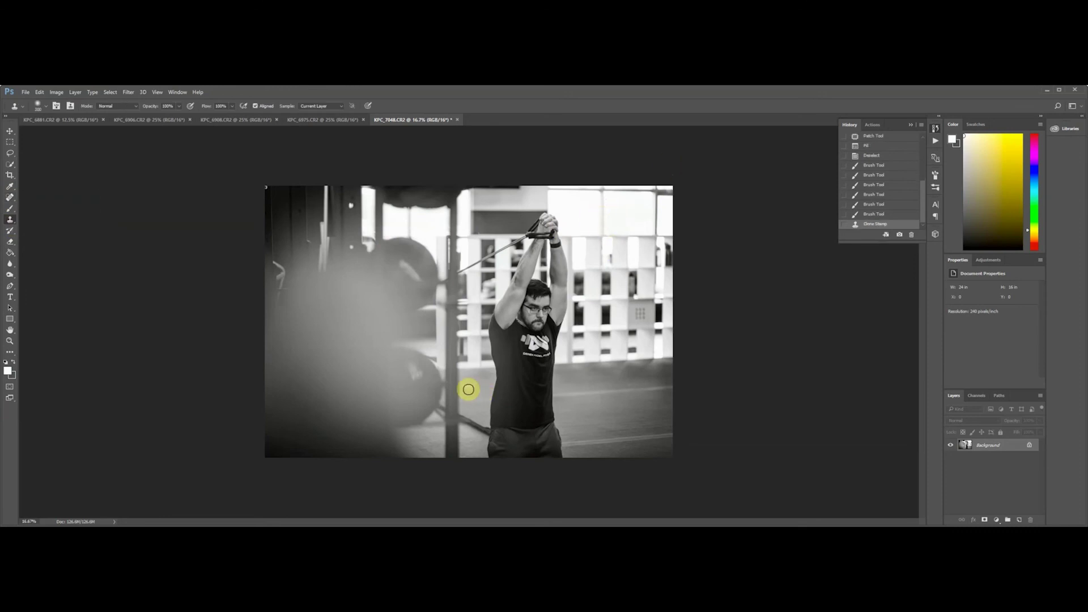
key("ctrl+s")
In KPC_6975.CR2, outline the Fit Body Boot Camp wall sign with the Patch tool and remove it with Fill.
left_click(323, 120)
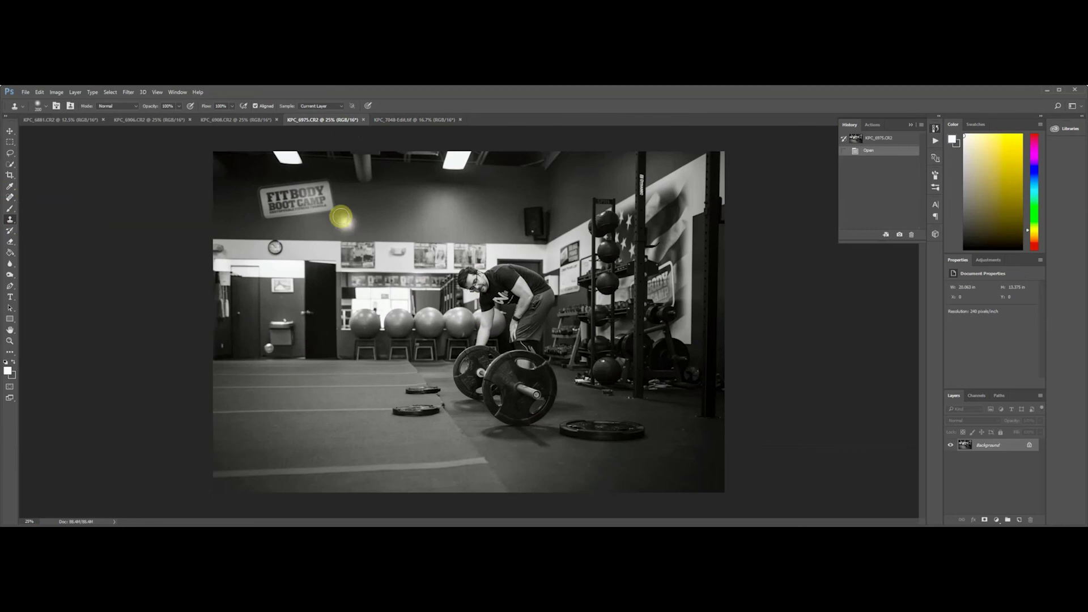
left_click(10, 197)
left_click(40, 211)
mouse_move(320, 174)
left_mouse_down()
mouse_move(263, 222)
mouse_move(310, 221)
mouse_move(339, 192)
left_mouse_up()
key("shift+BackSpace")
key("Return")
key("ctrl+d")
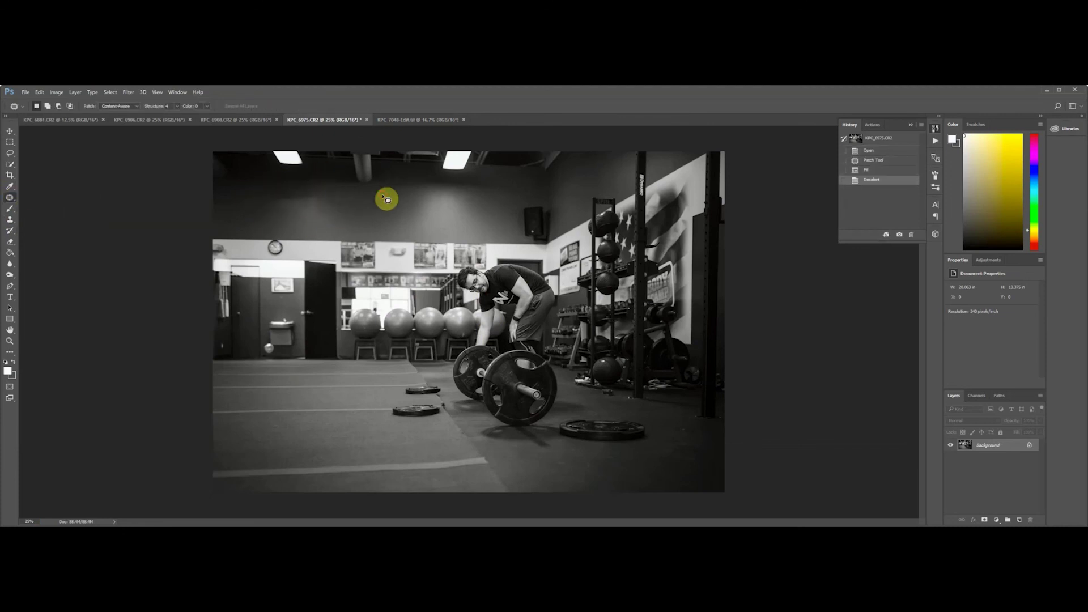
Select the leftover patch on the dark wall where the sign was and fill it to blend with the wall.
left_click_drag(305, 193, 320, 199)
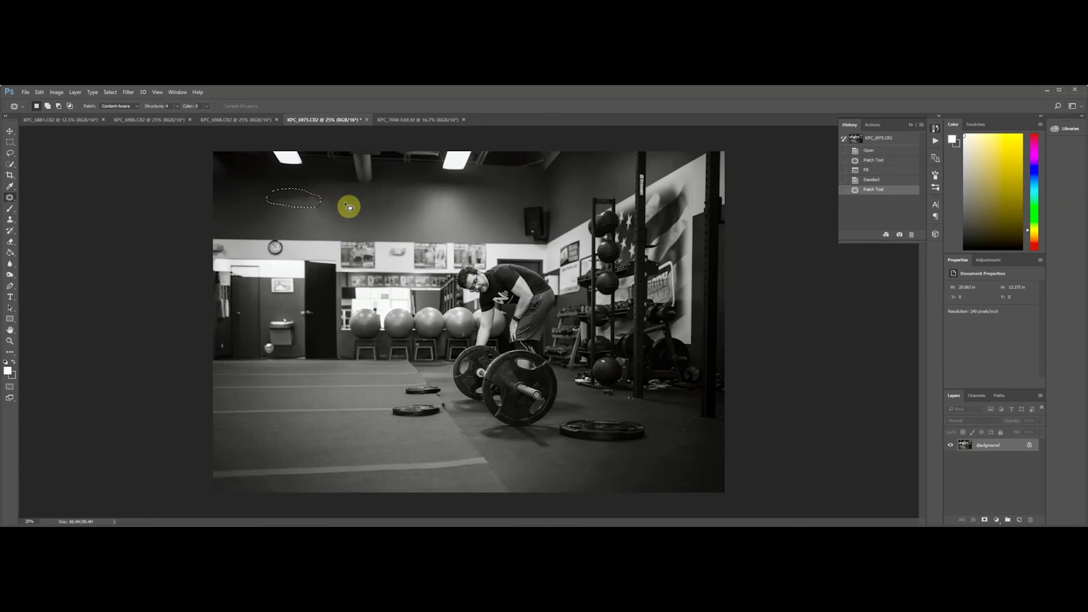
key("shift+BackSpace")
key("Return")
key("ctrl+d")
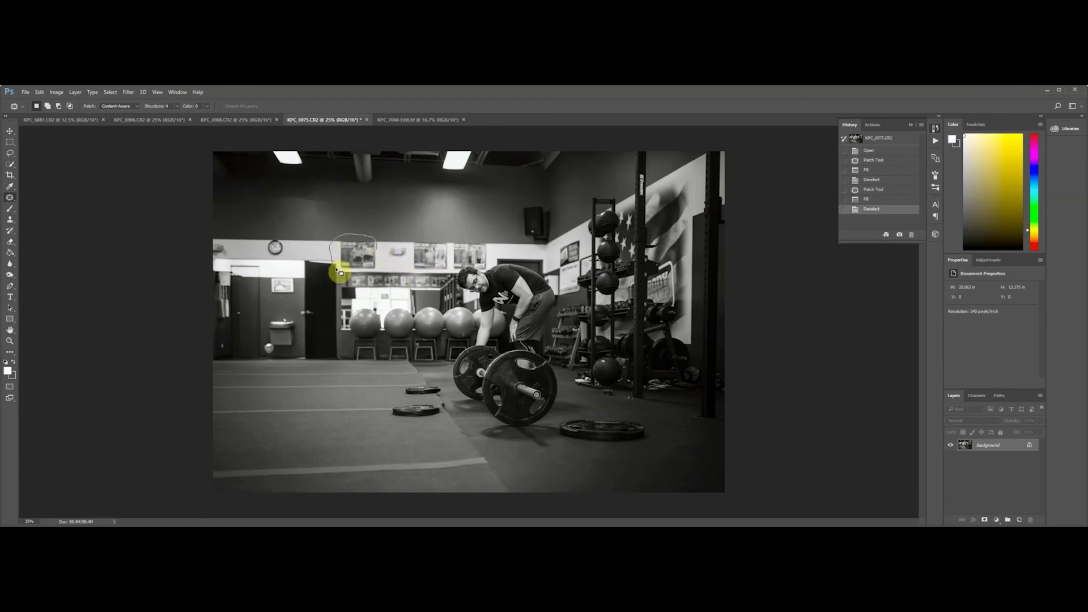
Outline the leftmost poster on the white wall band above the exercise balls with the Patch tool and remove it with Fill.
left_click_drag(340, 273, 394, 238)
key("ctrl+d")
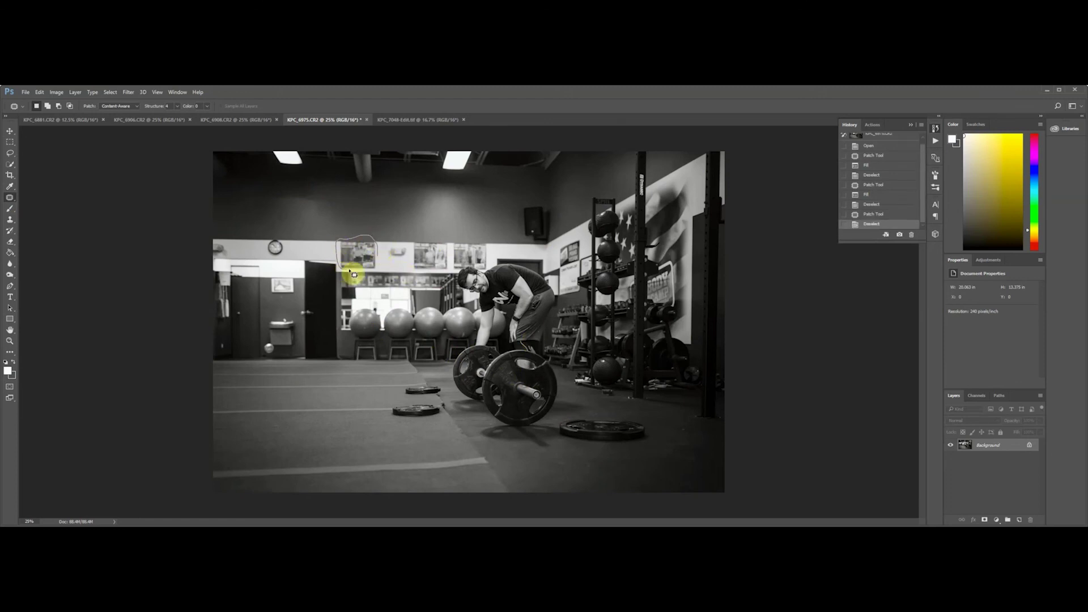
mouse_move(382, 278)
left_mouse_down()
mouse_move(361, 250)
mouse_move(386, 249)
left_mouse_up()
key("shift+F5")
key("Return")
key("ctrl+d")
key("shift+F5")
key("Return")
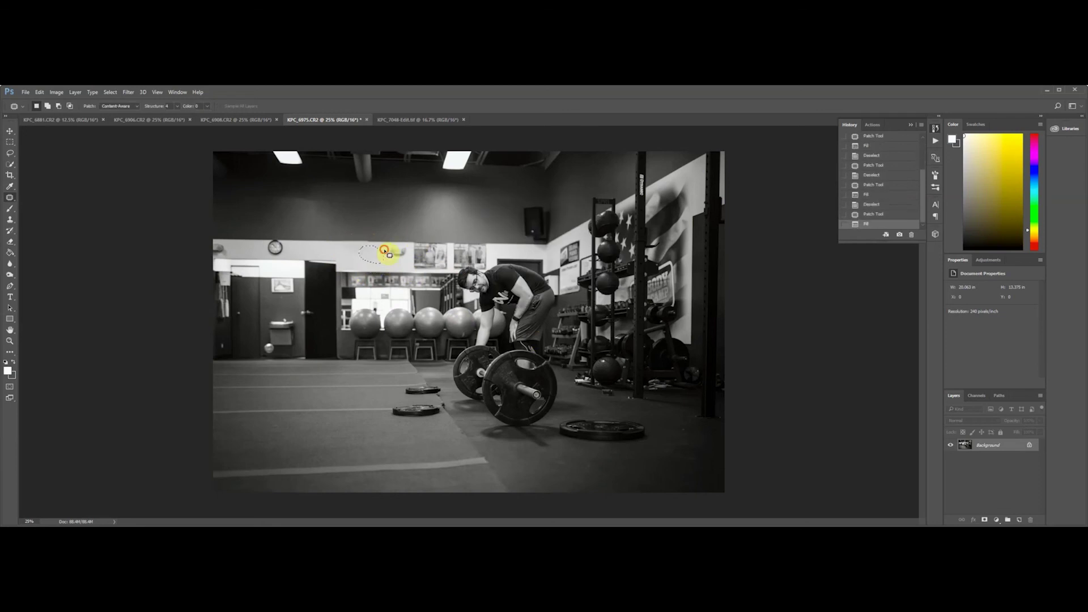
key("ctrl+d")
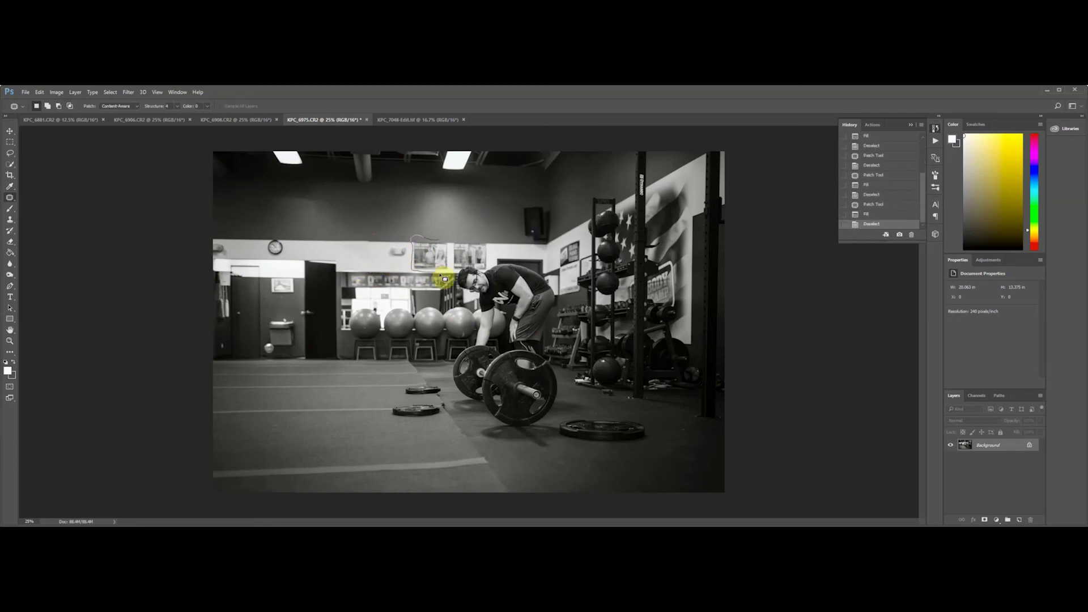
Remove the next poster, left of the man's head on the white wall band, with a Patch tool outline and Fill, and save the photo.
left_click_drag(454, 247, 454, 251)
key("shift+F5")
key("Return")
key("ctrl+d")
key("shift+F5")
key("Return")
key("ctrl+d")
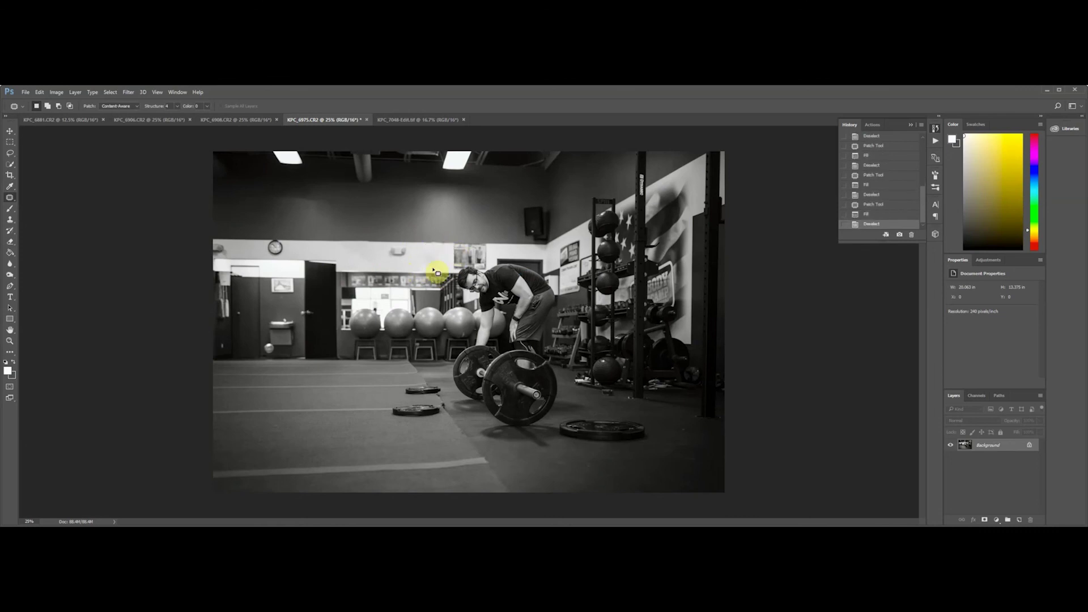
key("ctrl+s")
In KPC_6908.CR2, set up a large brush at 20% opacity with the grey sampled from the wall above the man.
left_click(237, 120)
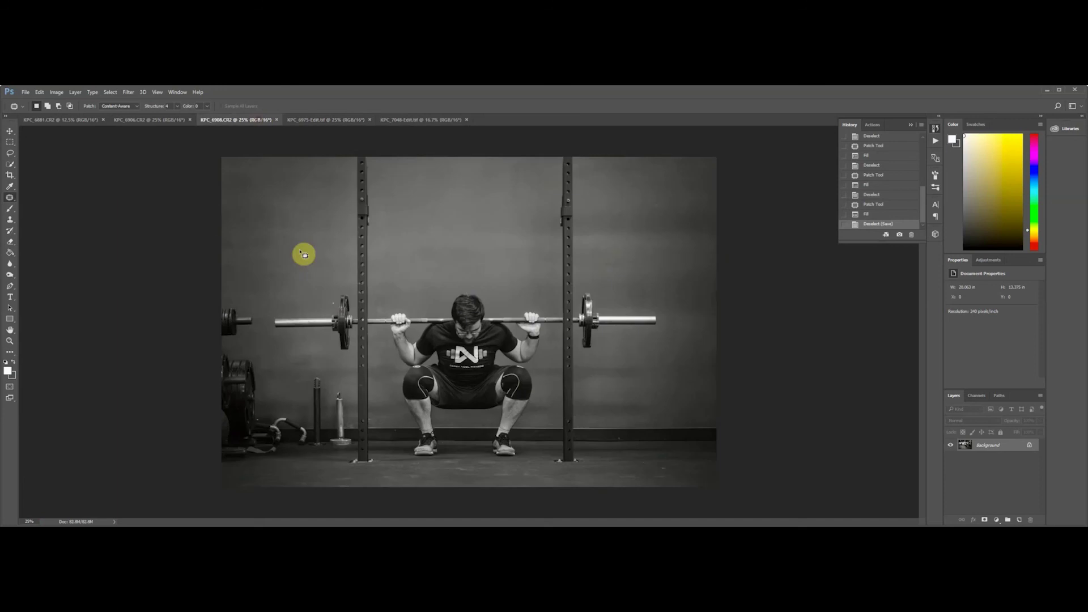
left_click(10, 209)
key("bracketright")
key("bracketright")
key("bracketright")
key("bracketright")
key("bracketright")
key("bracketright")
key("bracketright")
key("bracketright")
key("bracketright")
key("2")
left_click(434, 207, "alt")
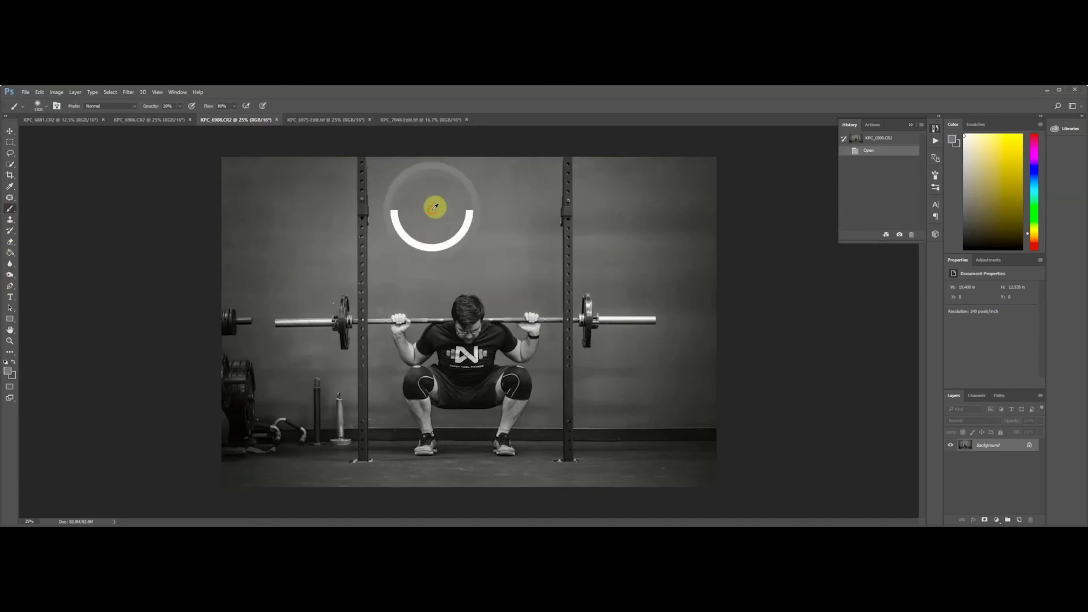
Brush the sampled grey over the wall between and on both sides of the rack posts to even out its tone.
left_click(422, 211)
left_click(495, 209)
left_click(551, 230)
left_click(503, 250)
left_click(637, 255)
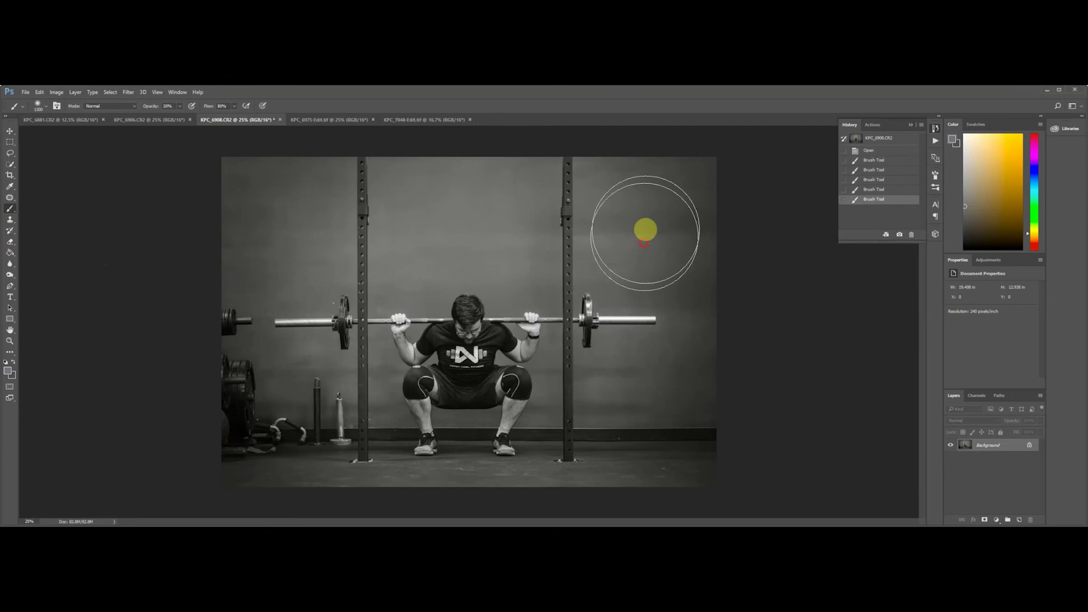
left_click(646, 231)
left_click(686, 244)
left_click(284, 209)
left_click(286, 246)
left_click(681, 202)
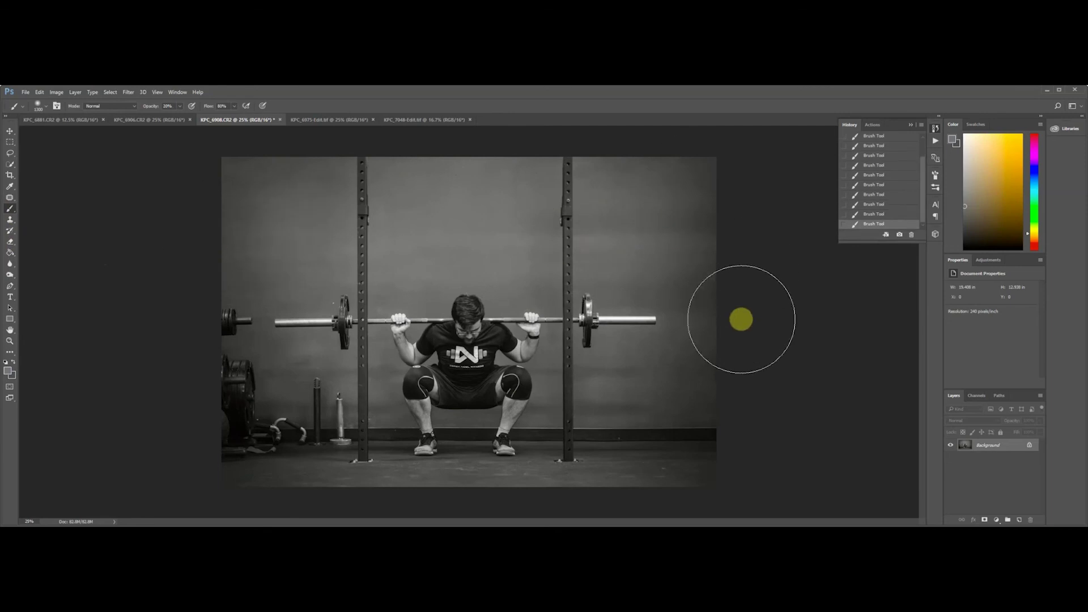
left_click(627, 377)
Shrink the brush, retouch a small blemish in the squat photo with the Spot Healing Brush, and save the photo.
key("bracketleft")
key("bracketleft")
key("bracketleft")
key("bracketleft")
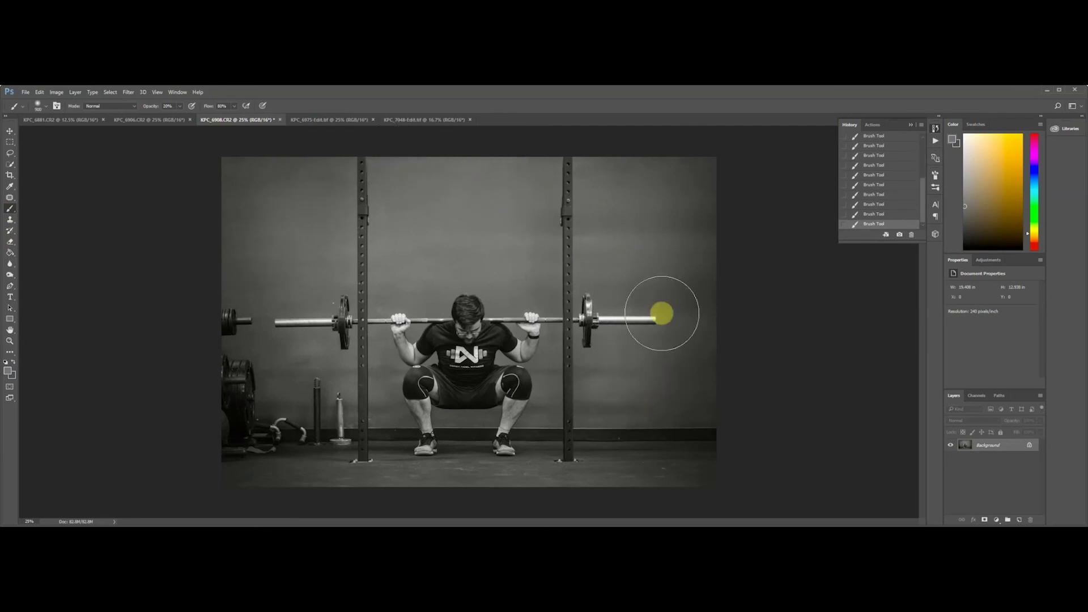
key("bracketleft")
key("bracketleft")
key("bracketleft")
key("bracketleft")
key("bracketleft")
key("bracketleft")
key("bracketleft")
key("bracketleft")
key("bracketleft")
key("bracketleft")
key("bracketleft")
key("bracketleft")
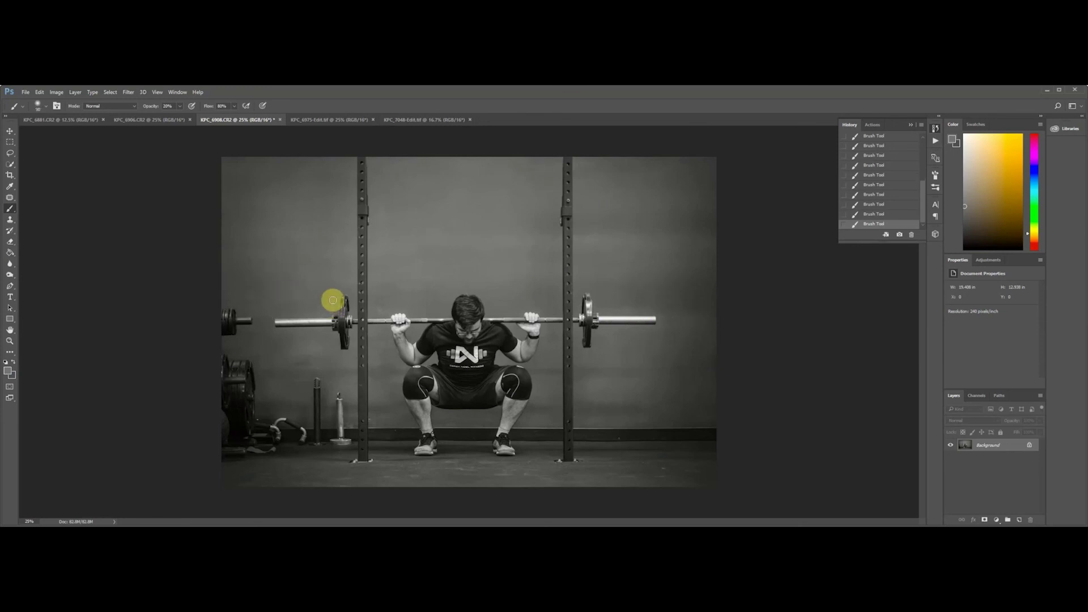
right_click(9, 198)
left_click(43, 198)
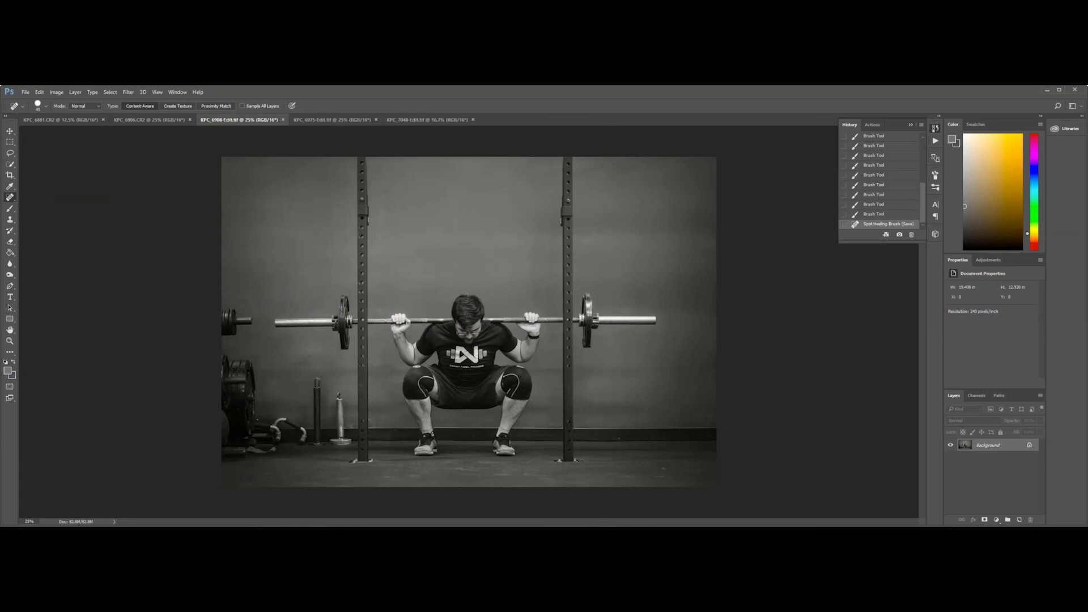
Switch to the colour squat photo KPC_6906.CR2 for retouching.
left_click(170, 120)
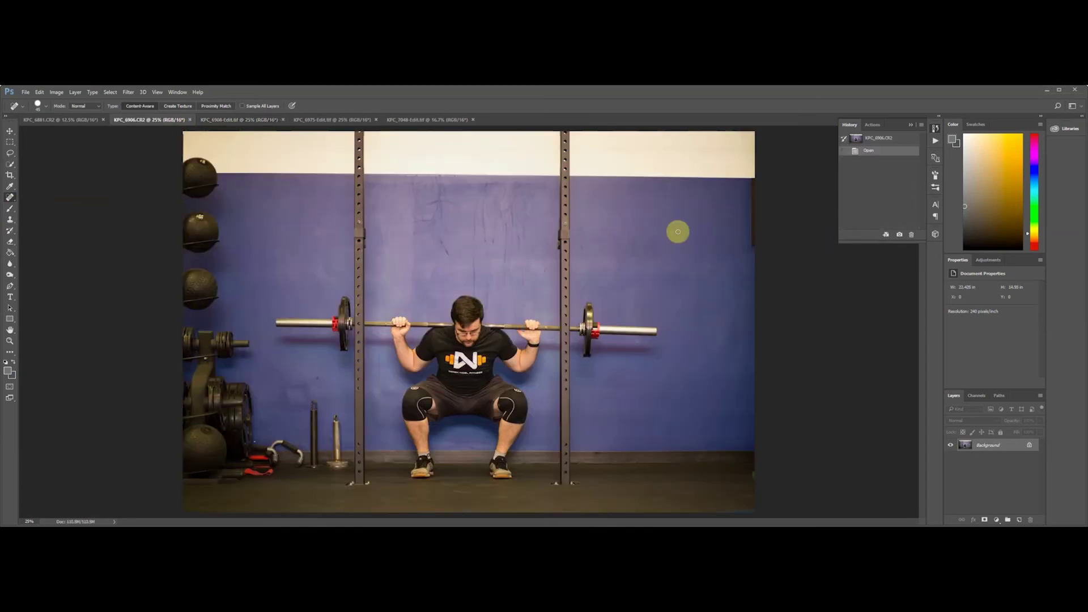